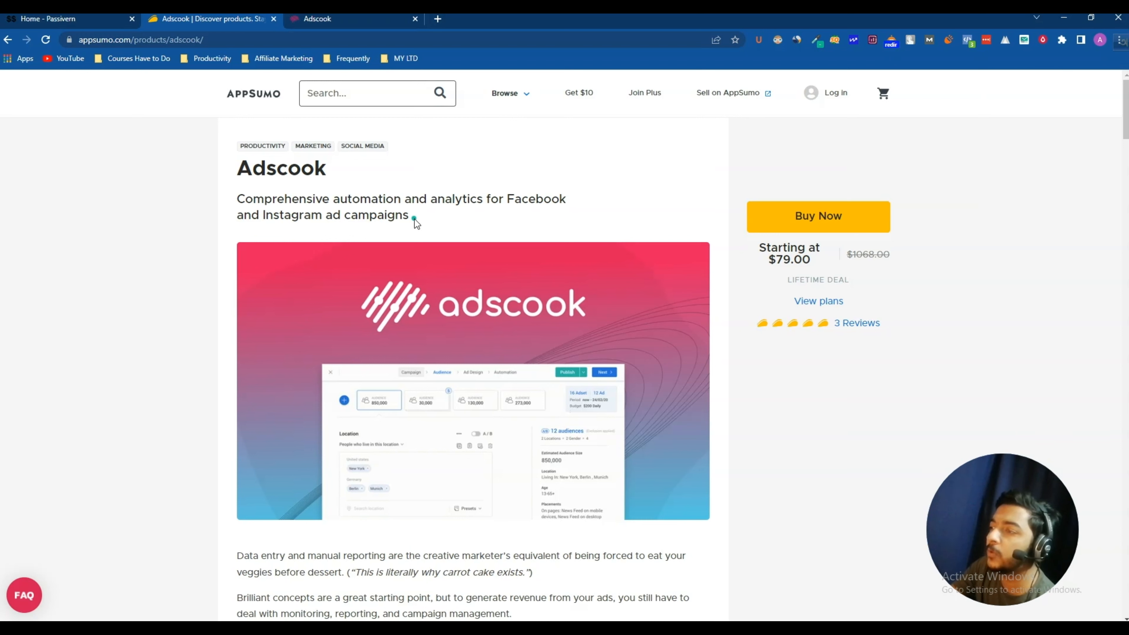
Read the Adscook deal's TL;DR section, highlighting the named alternatives and the audience it is best for
scroll(415, 219, "down", 7)
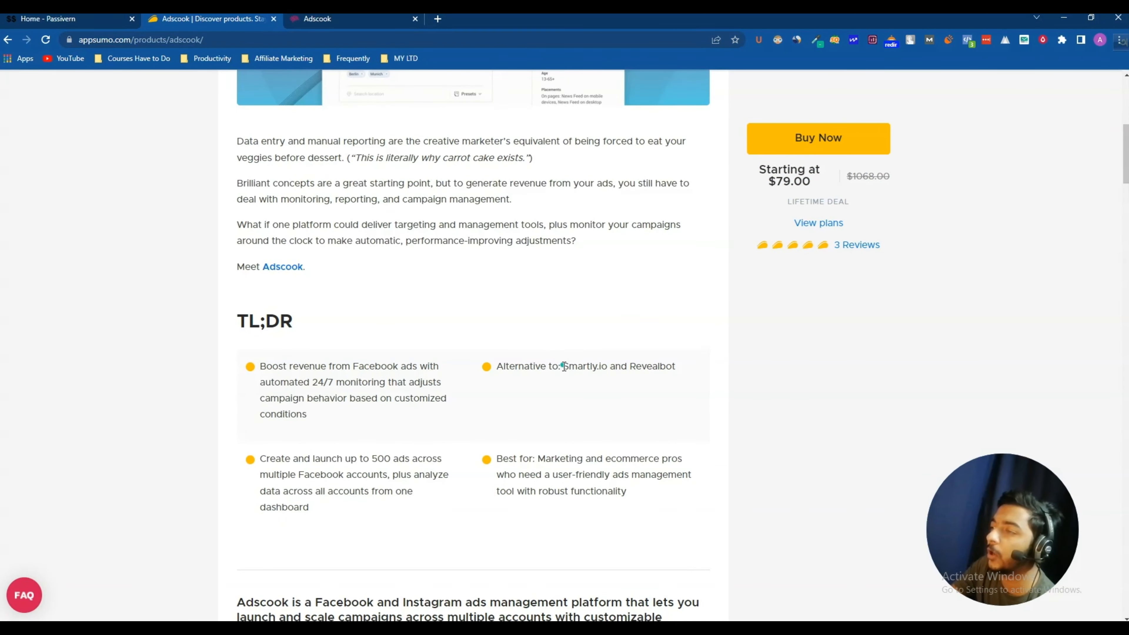
left_click_drag(563, 366, 605, 371)
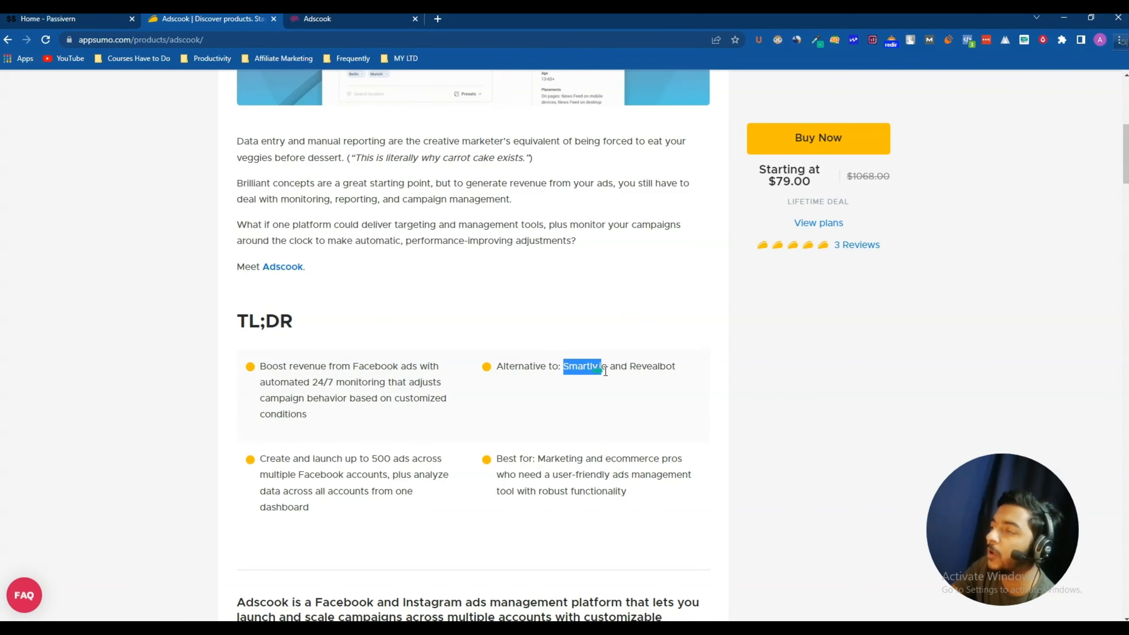
double_click(641, 370)
left_click_drag(493, 458, 678, 501)
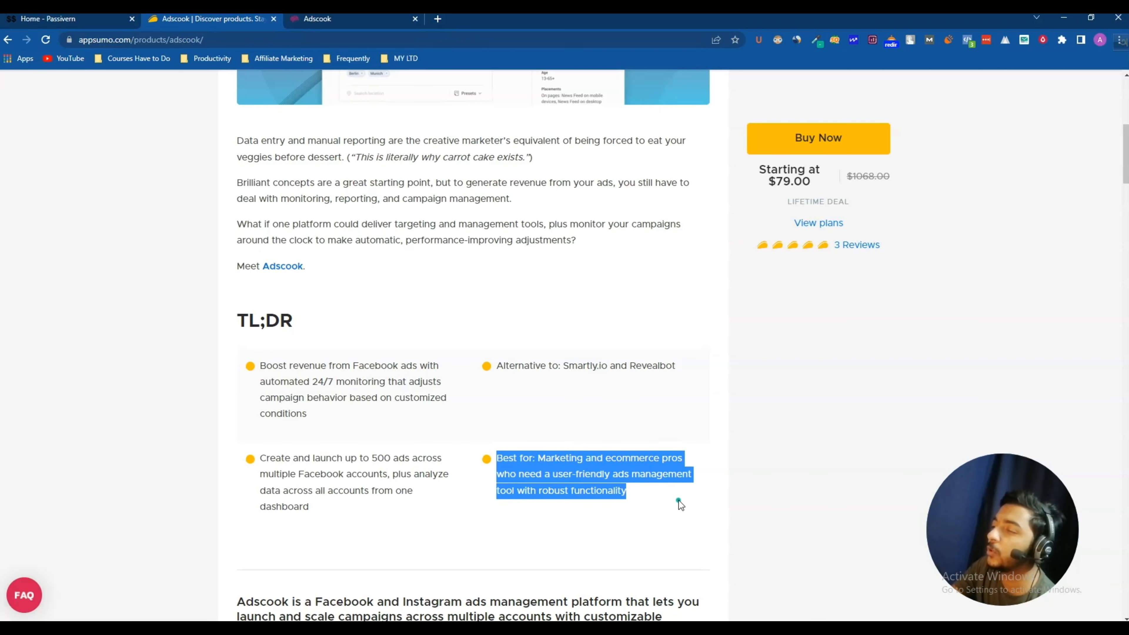
scroll(698, 485, "down", 3)
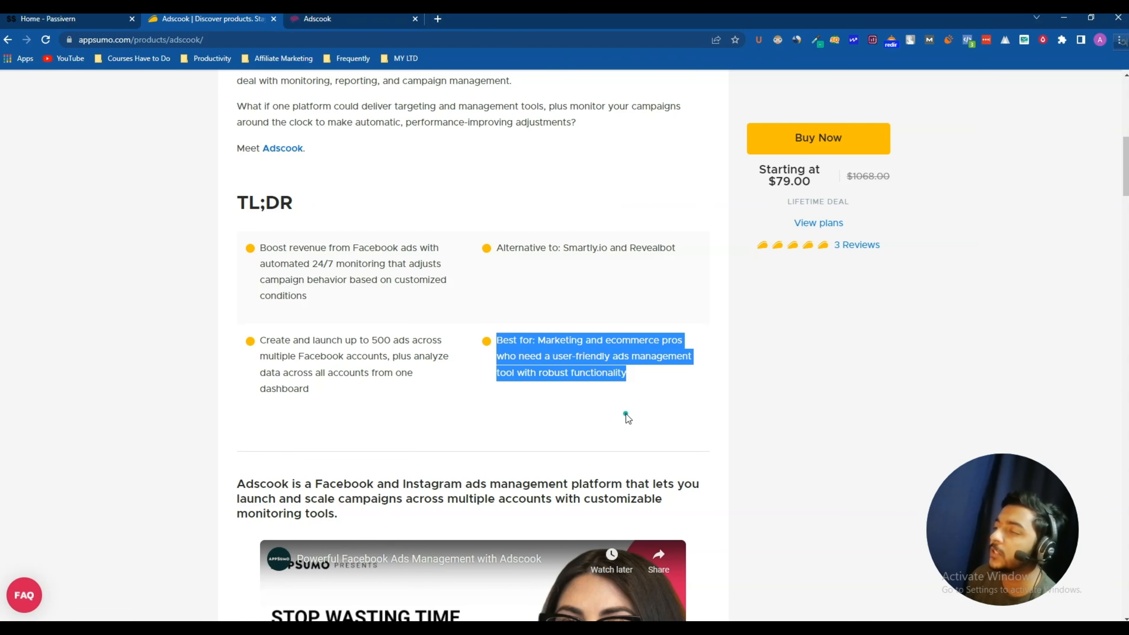
Look through the Adscook feature descriptions and screenshots down to the Plans and Features section
scroll(712, 396, "down", 8)
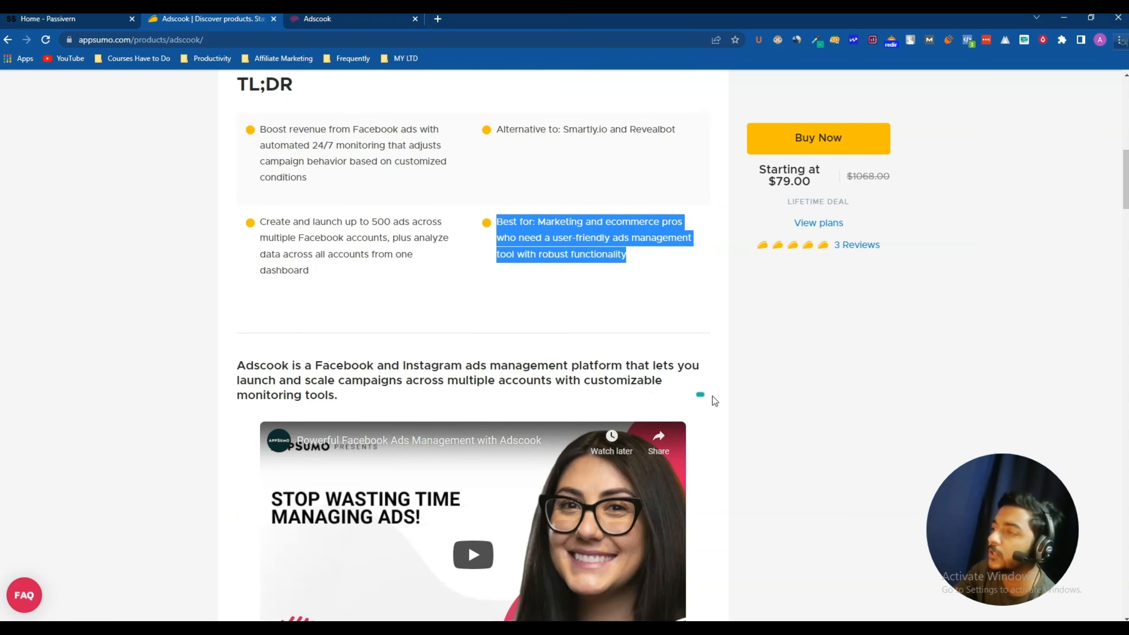
scroll(713, 397, "down", 3)
scroll(712, 397, "down", 10)
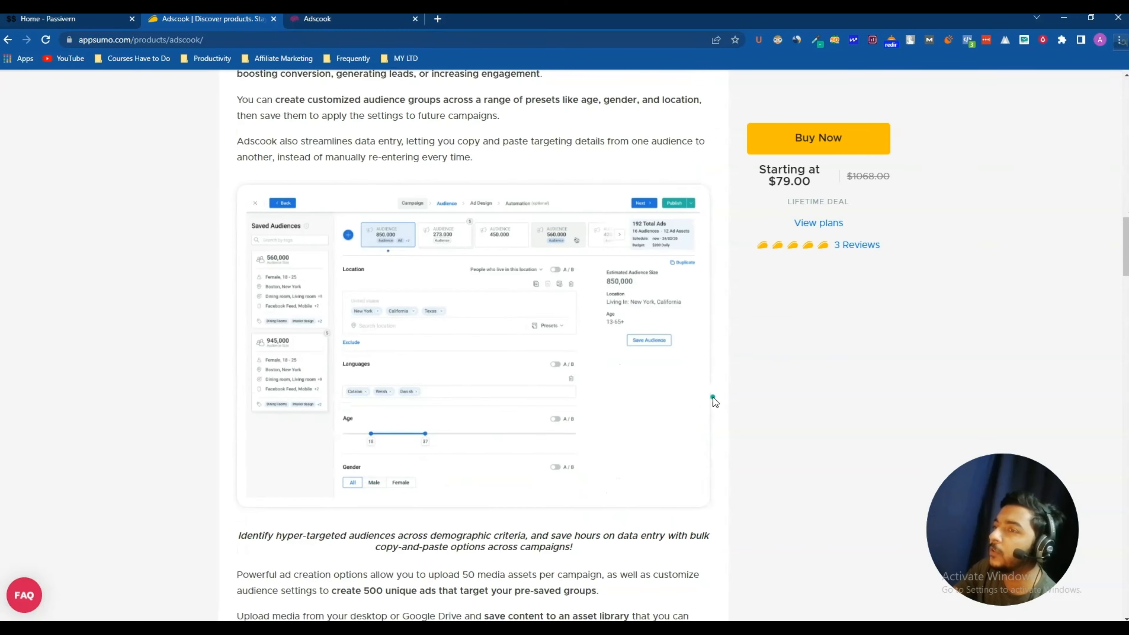
scroll(712, 398, "down", 6)
scroll(713, 397, "down", 13)
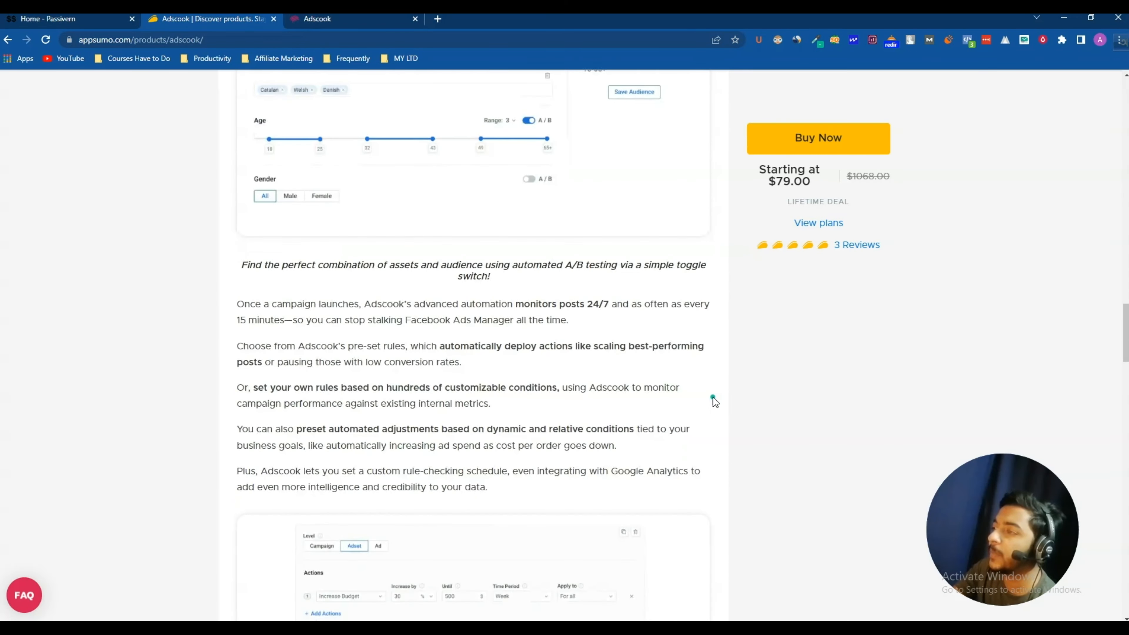
scroll(493, 307, "down", 20)
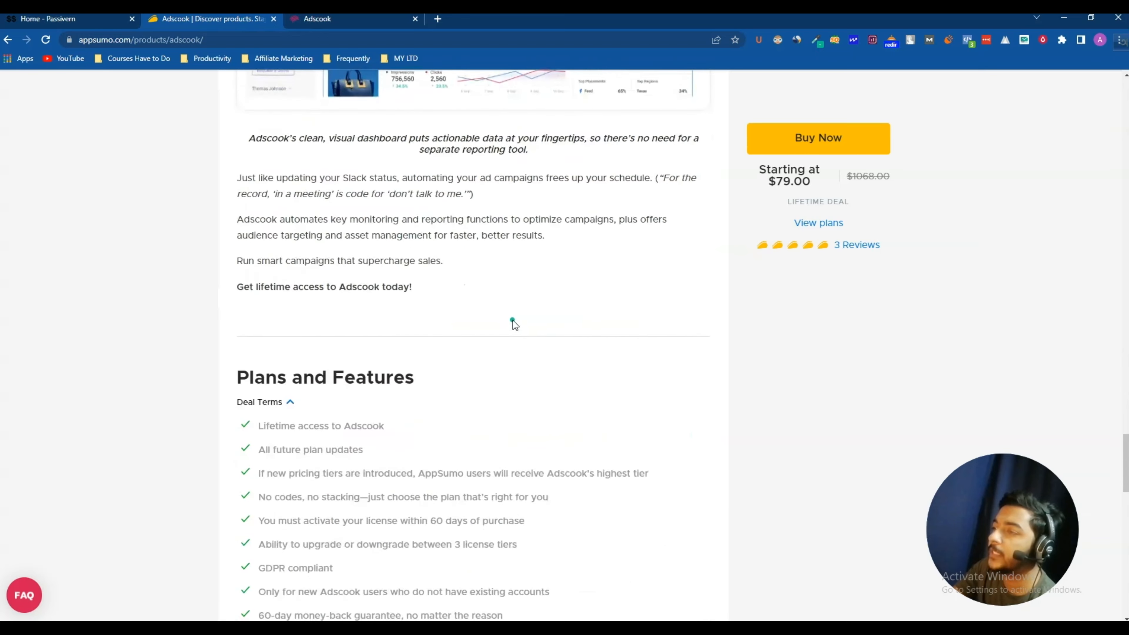
Compare the monthly ad spend limits of the license tiers, highlighting those of License Tier 1 and License Tier 3
scroll(513, 320, "down", 5)
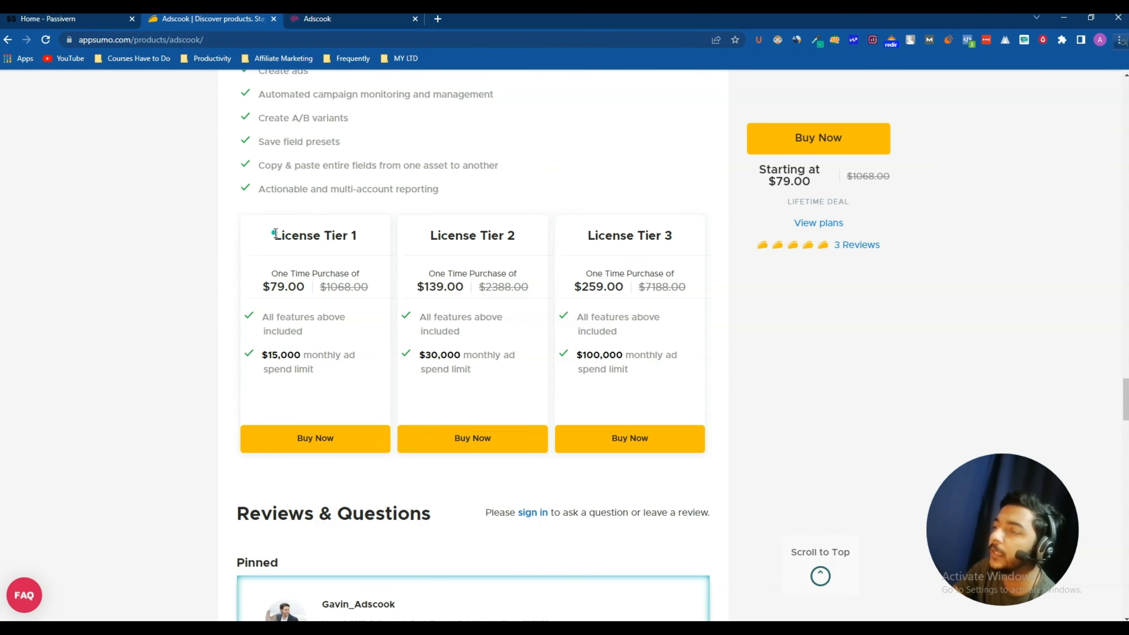
left_click_drag(276, 235, 386, 240)
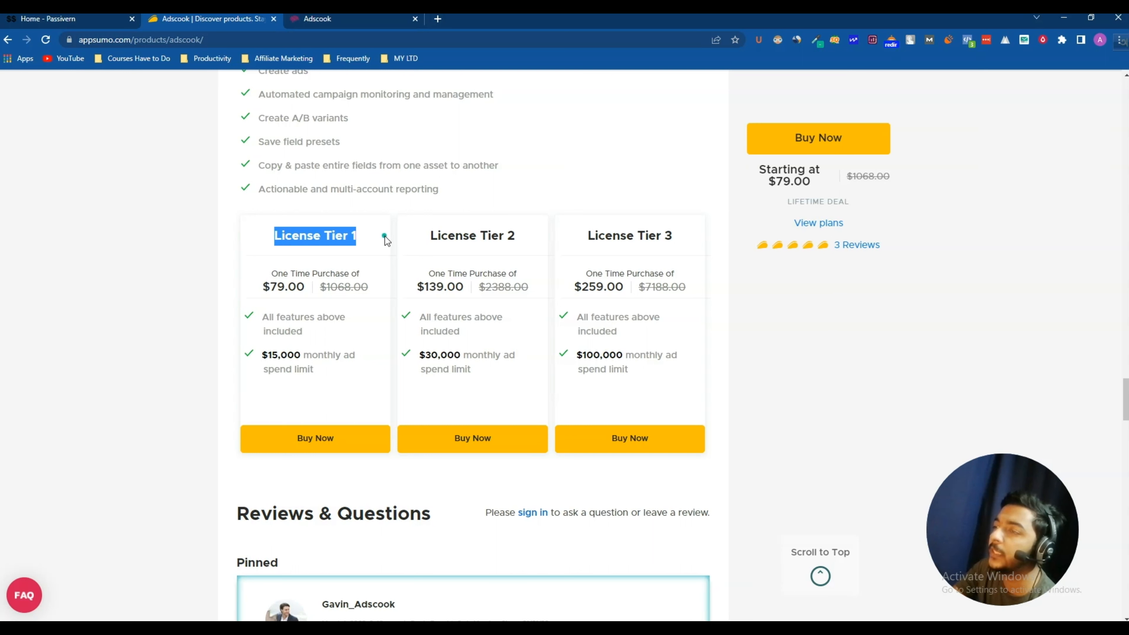
left_click(321, 372)
mouse_move(321, 371)
left_mouse_down()
mouse_move(264, 356)
mouse_move(300, 356)
mouse_move(314, 370)
left_mouse_up()
triple_click(299, 240)
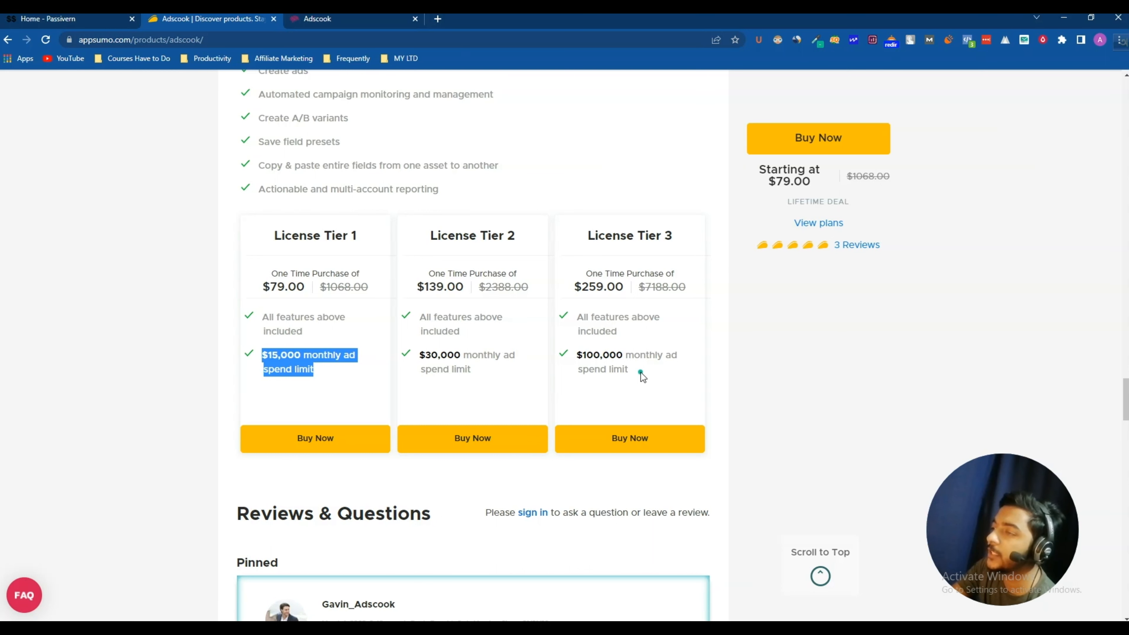
left_click_drag(641, 372, 557, 359)
Review the deal terms and features included in all plans, and highlight the License Tier 1 name and the starting price
scroll(558, 358, "up", 4)
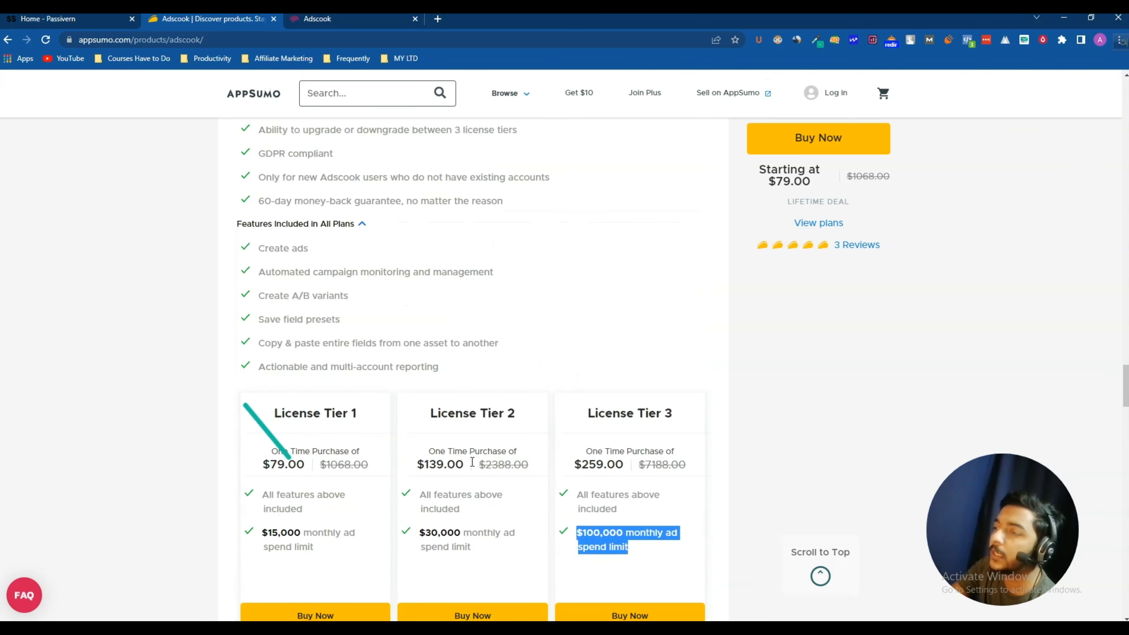
scroll(341, 386, "down", 3)
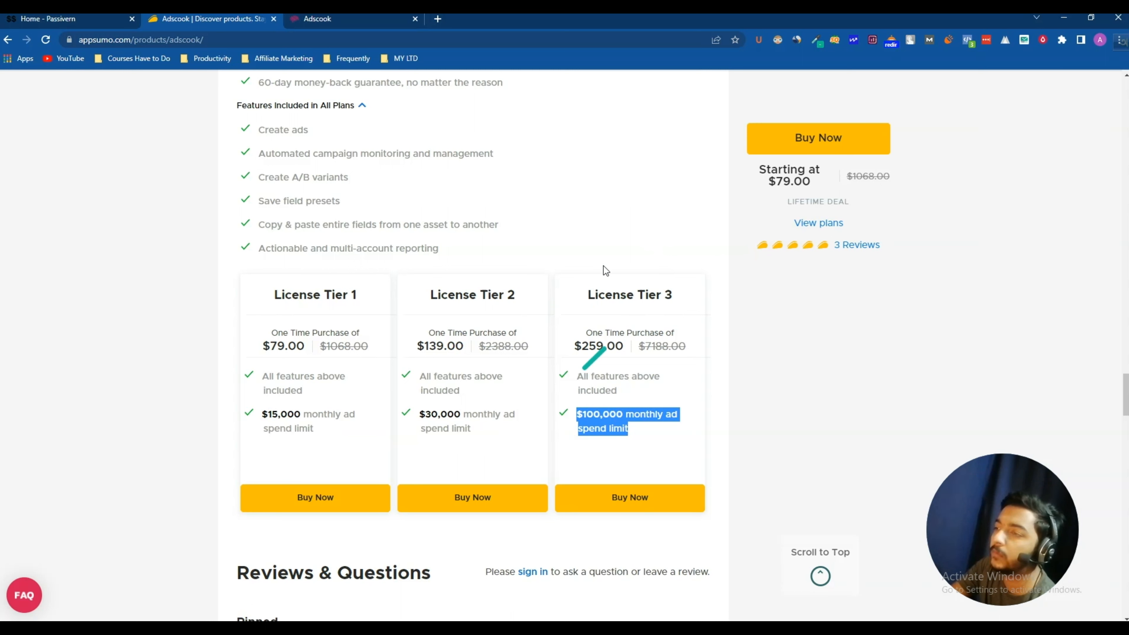
left_click(407, 296)
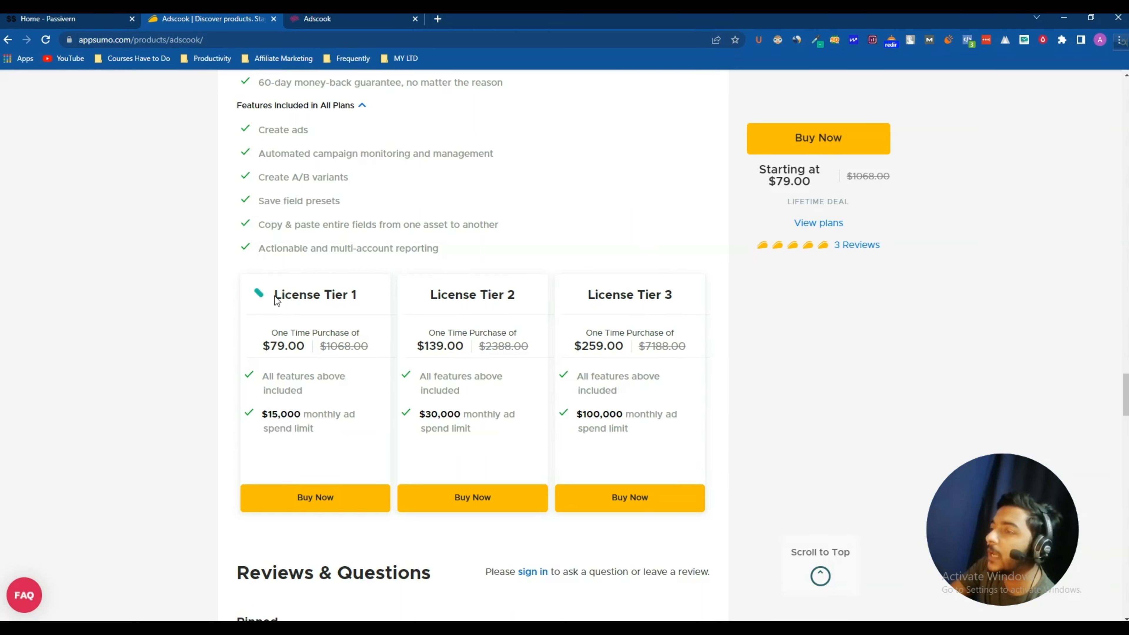
left_click_drag(276, 294, 403, 297)
left_click_drag(826, 183, 747, 193)
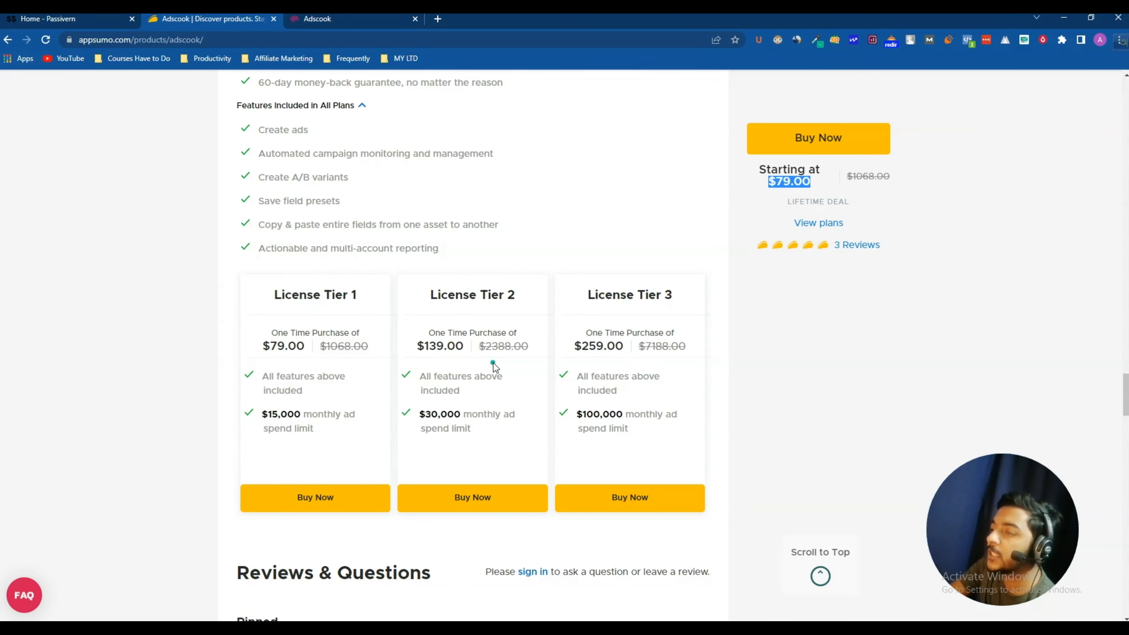
scroll(493, 363, "up", 5)
scroll(493, 363, "down", 6)
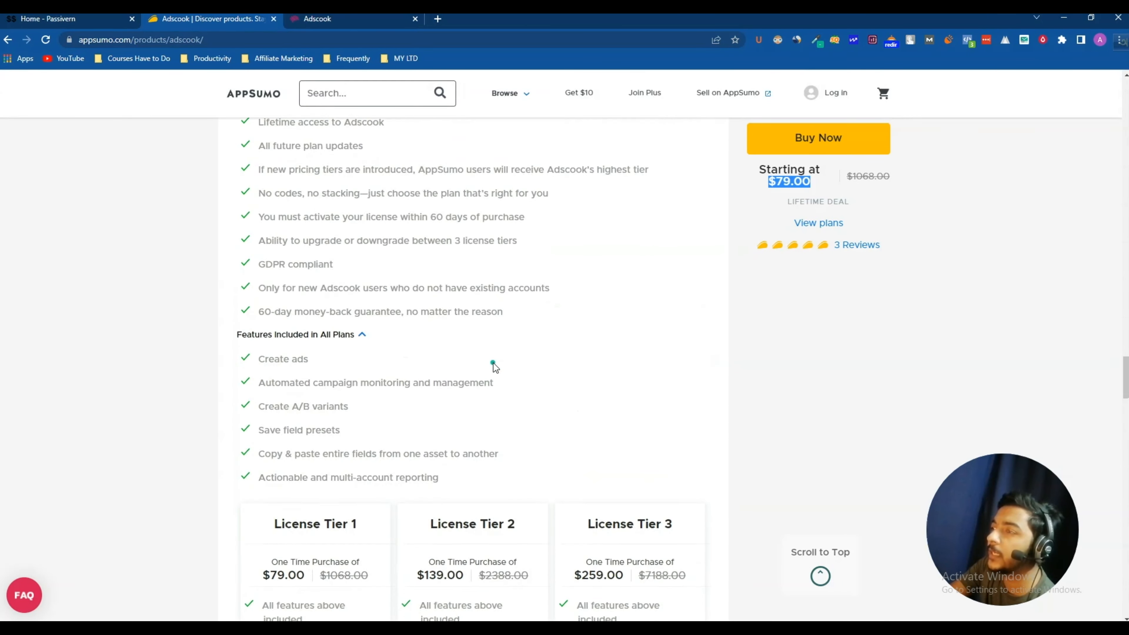
scroll(493, 363, "up", 6)
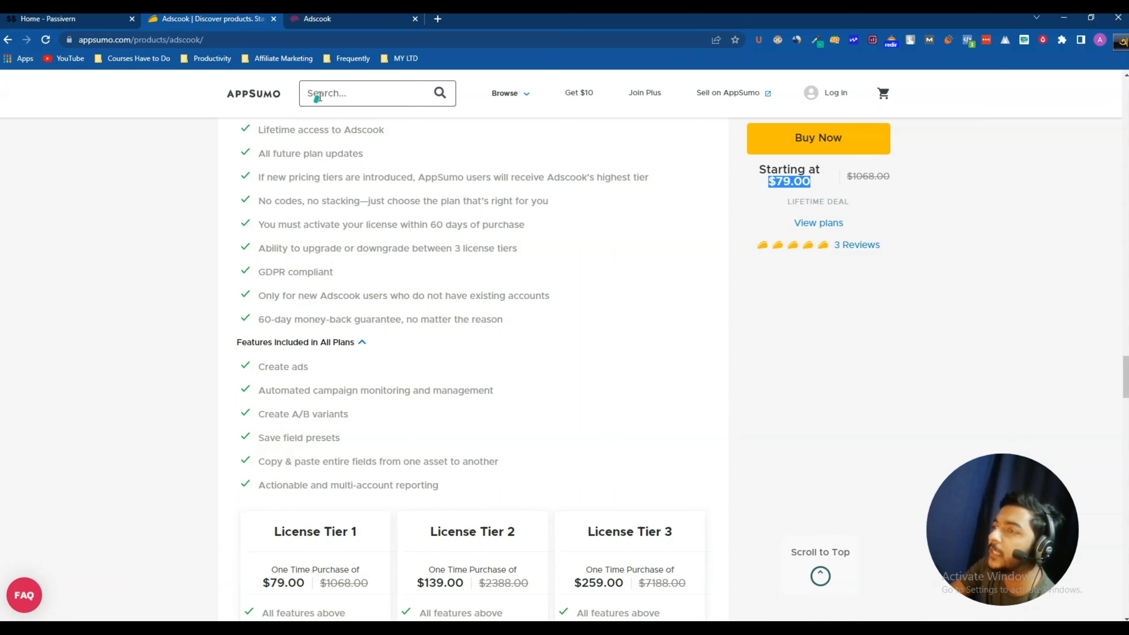
Switch to the Adscook dashboard and try the Adset level for the campaign listing
left_click(338, 22)
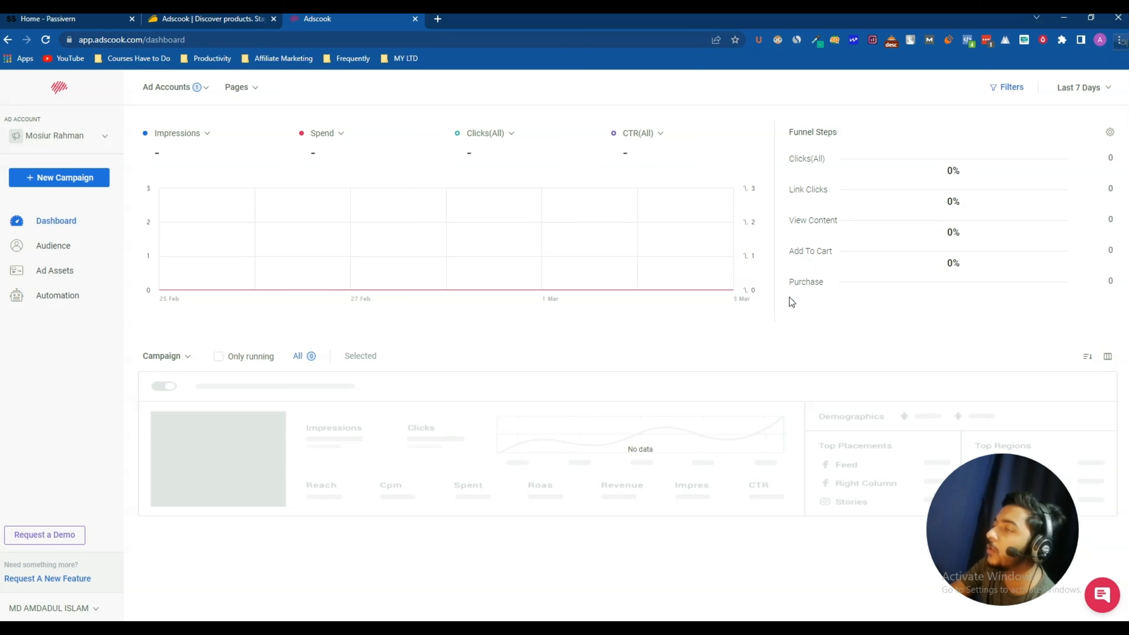
left_click(175, 357)
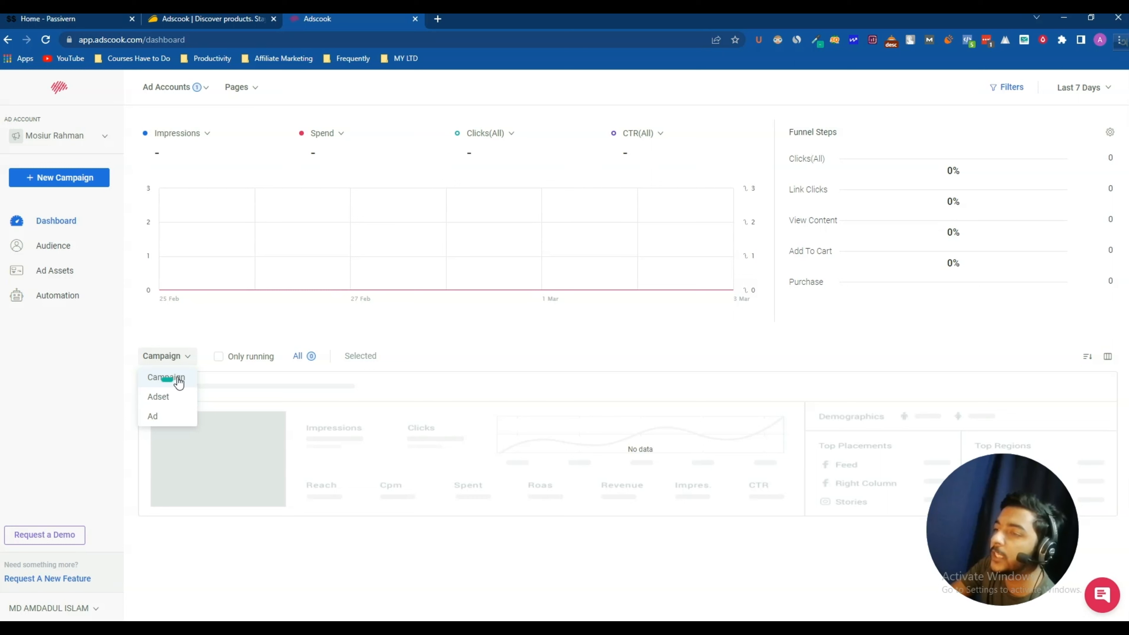
left_click(160, 397)
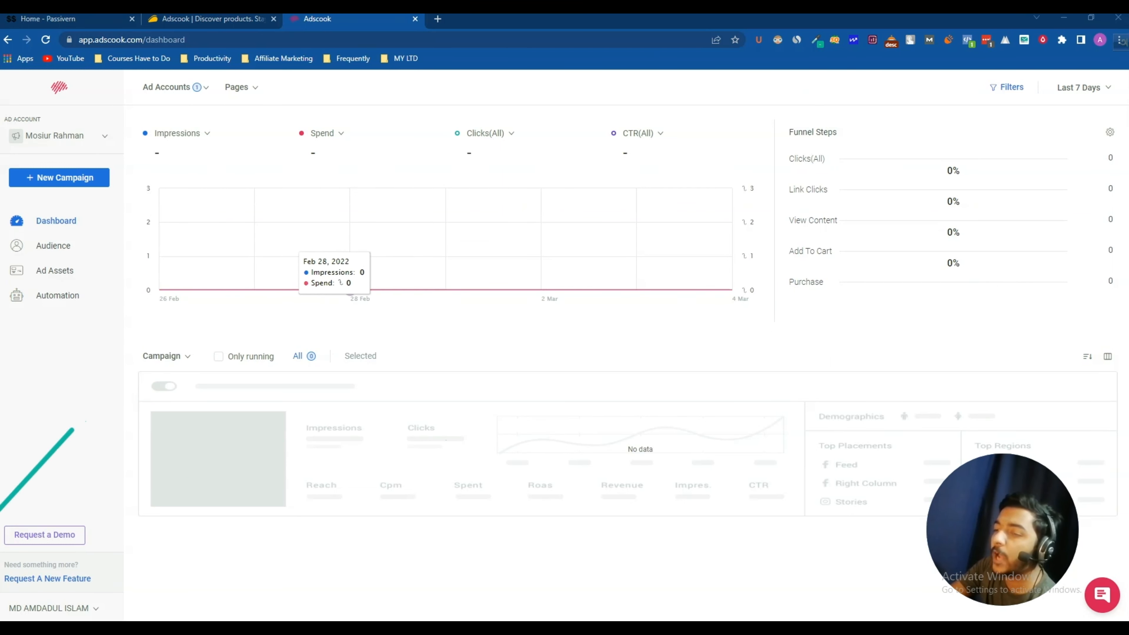
View the connected Facebook profiles and ad accounts in the account settings, and return to the dashboard
left_click(60, 609)
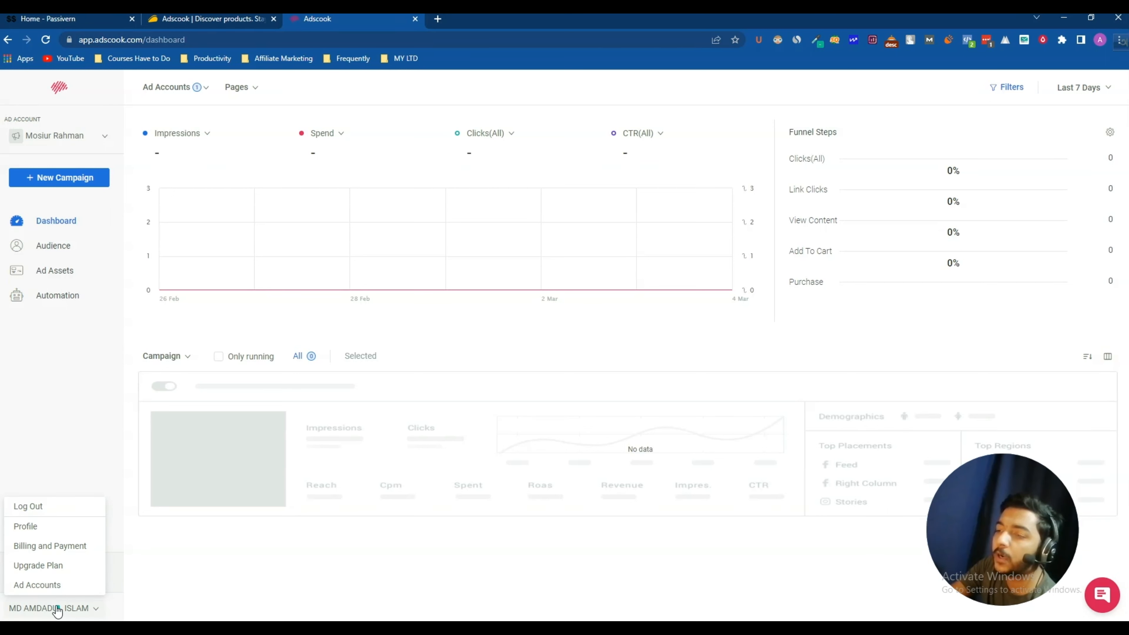
left_click(38, 585)
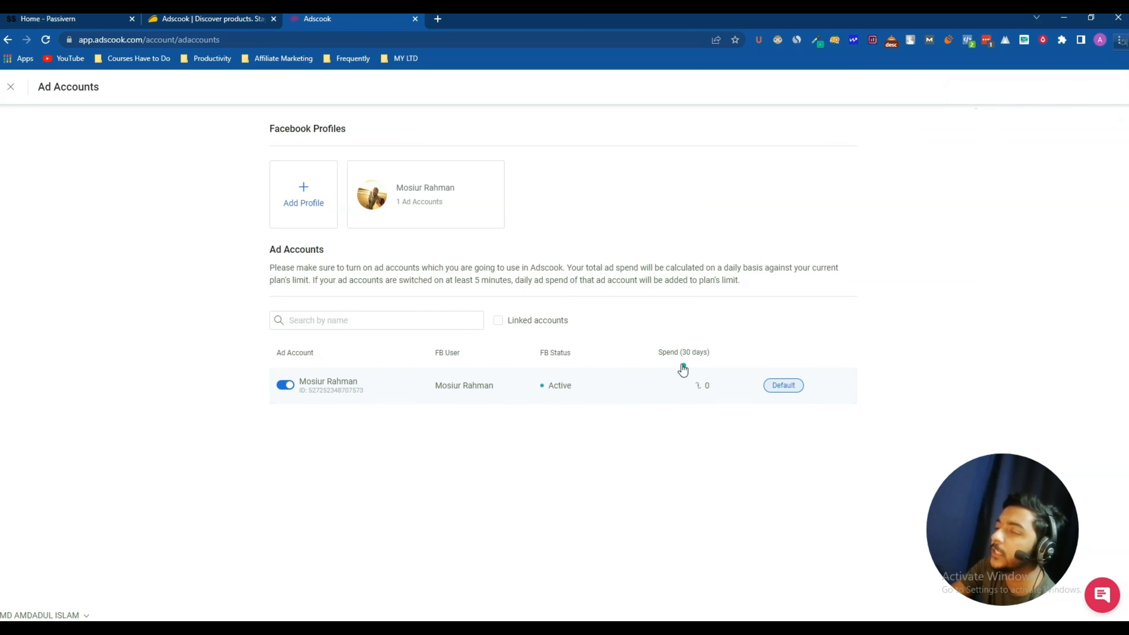
left_click(11, 87)
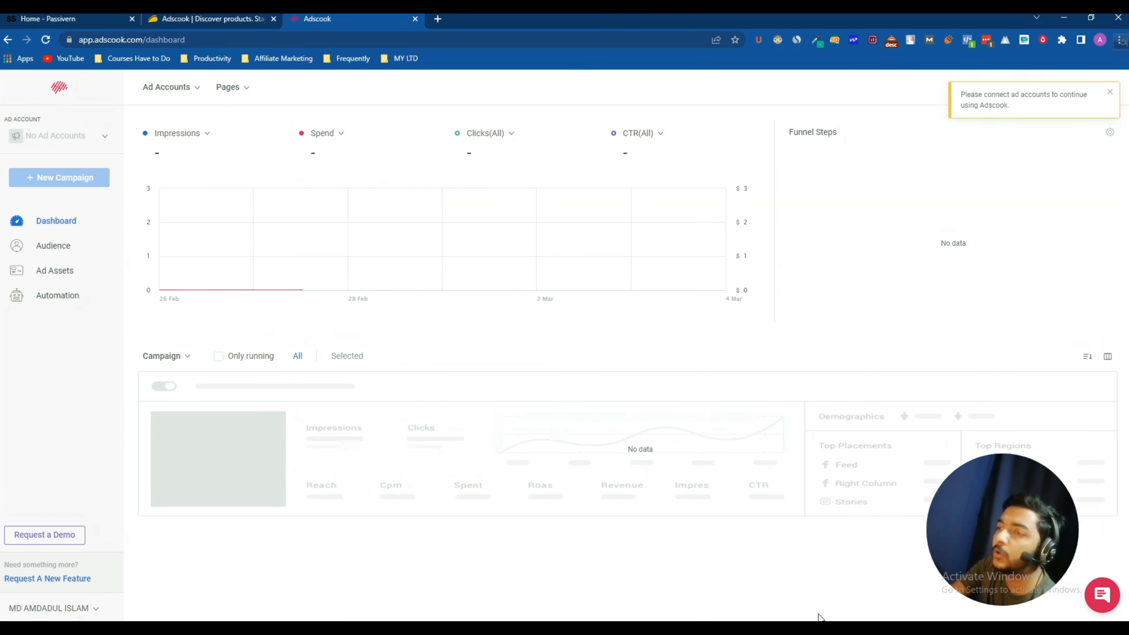
Check which ad accounts and pages can be selected for the dashboard data
left_click(192, 90)
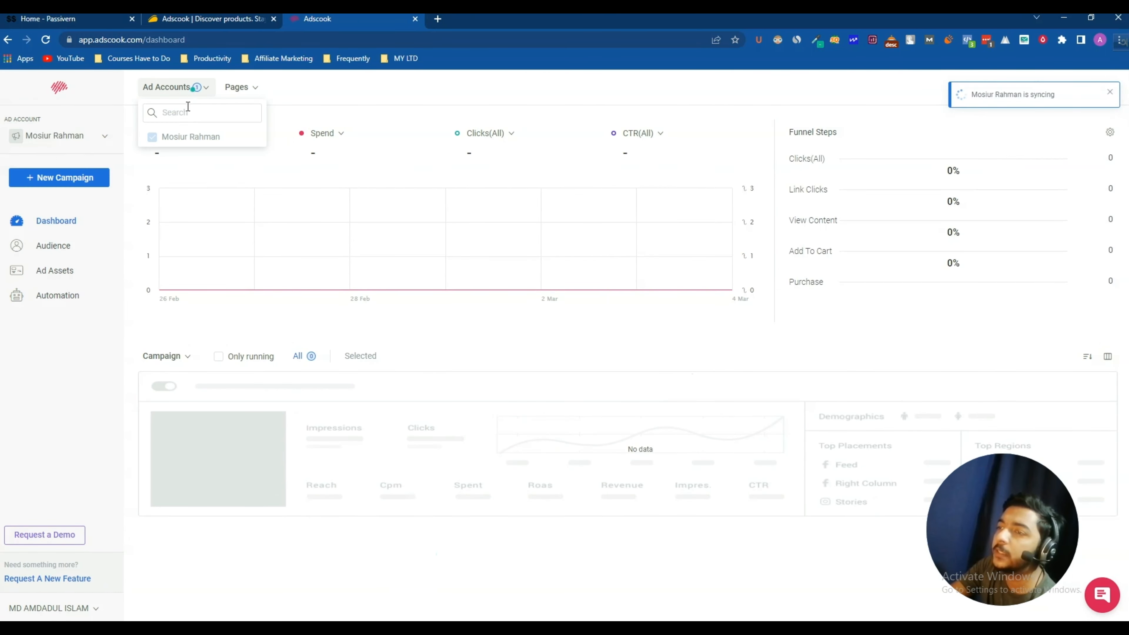
left_click(238, 87)
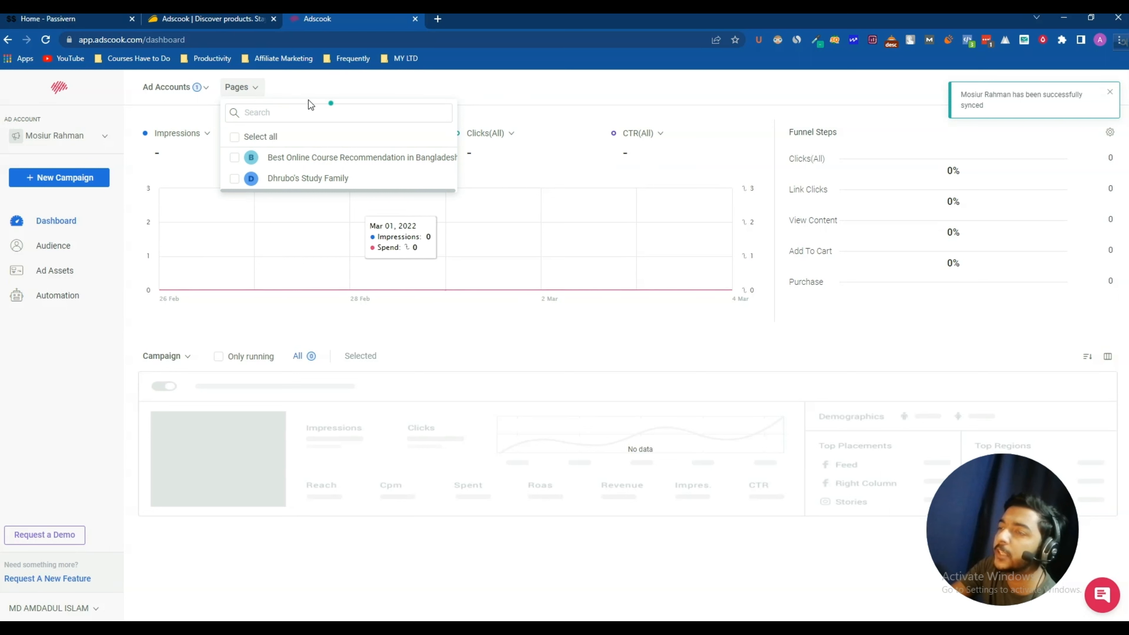
left_click(517, 98)
Examine the dashboard filter's field and condition choices, and close the filter without applying it
left_click(1012, 88)
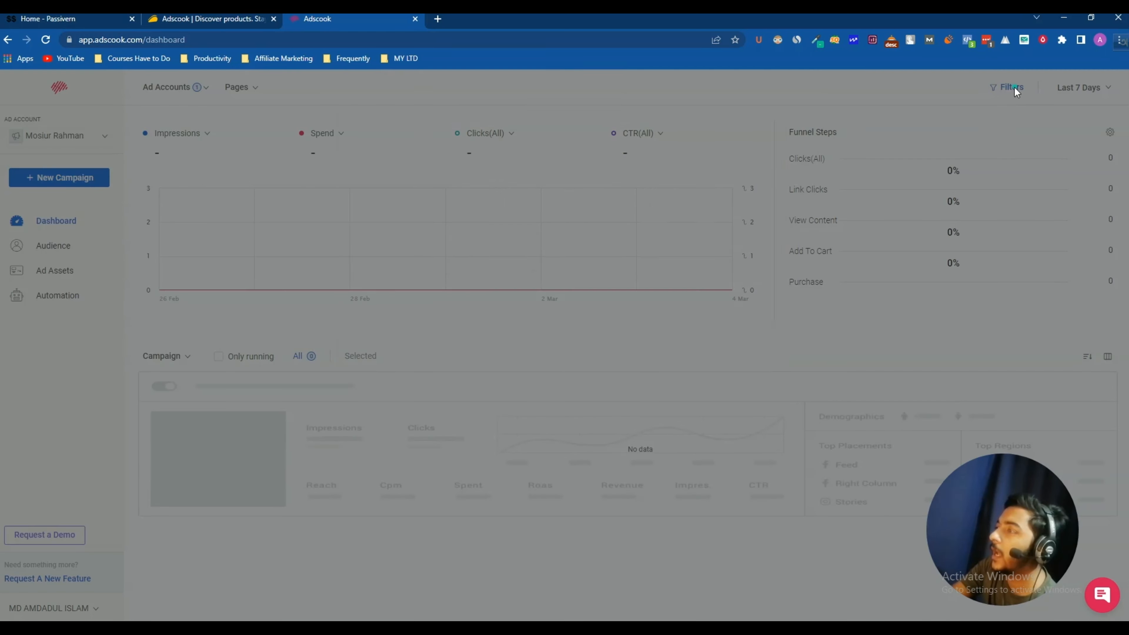
left_click(400, 146)
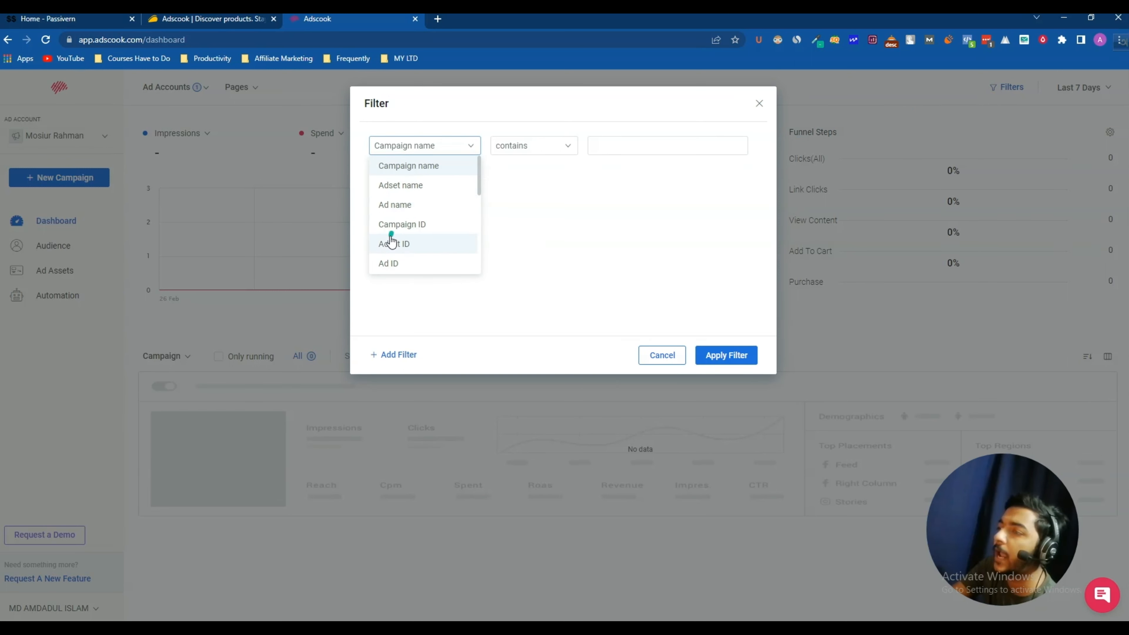
left_click(528, 145)
left_click(673, 227)
left_click(675, 359)
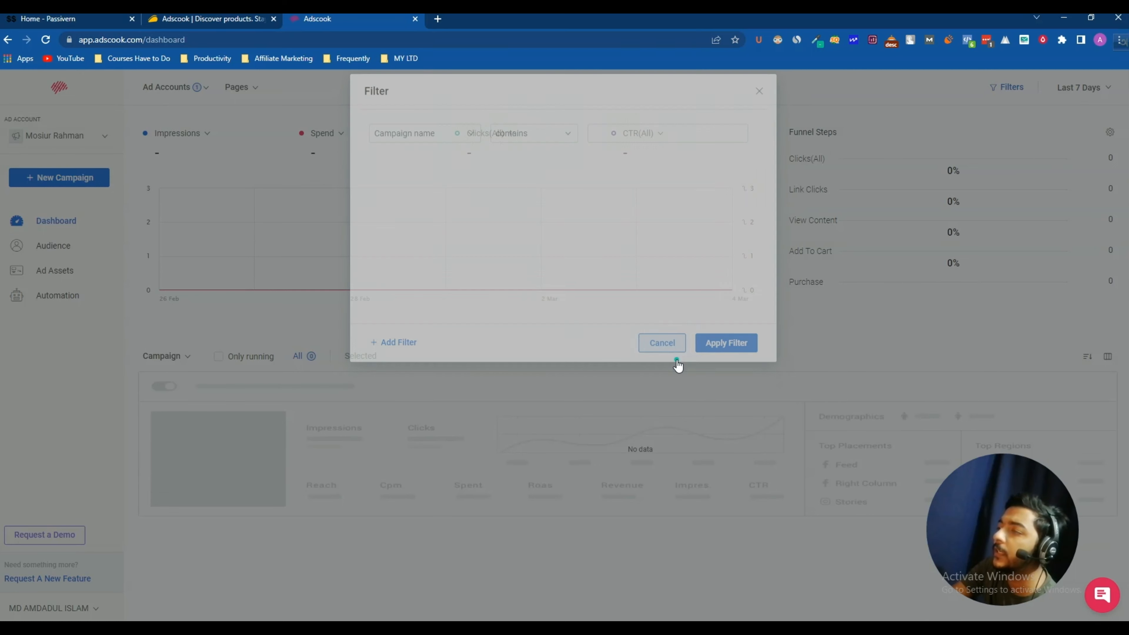
Examine the dashboard's date range presets and the comparison with the previous period, and leave without applying them
left_click(1085, 91)
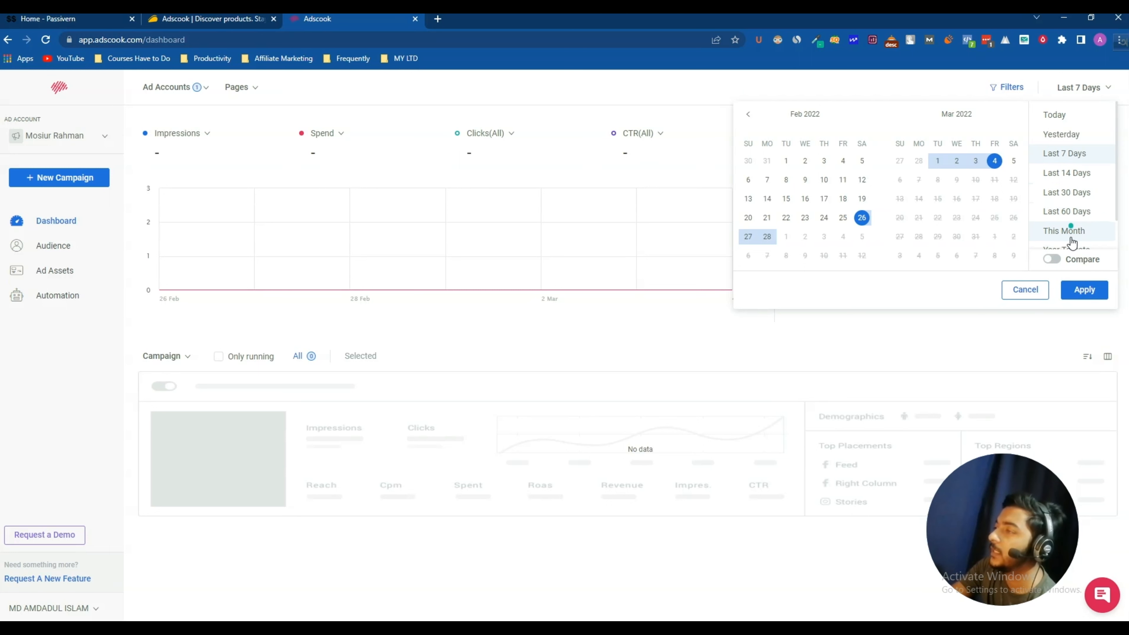
scroll(1071, 239, "down", 1)
left_click(1053, 260)
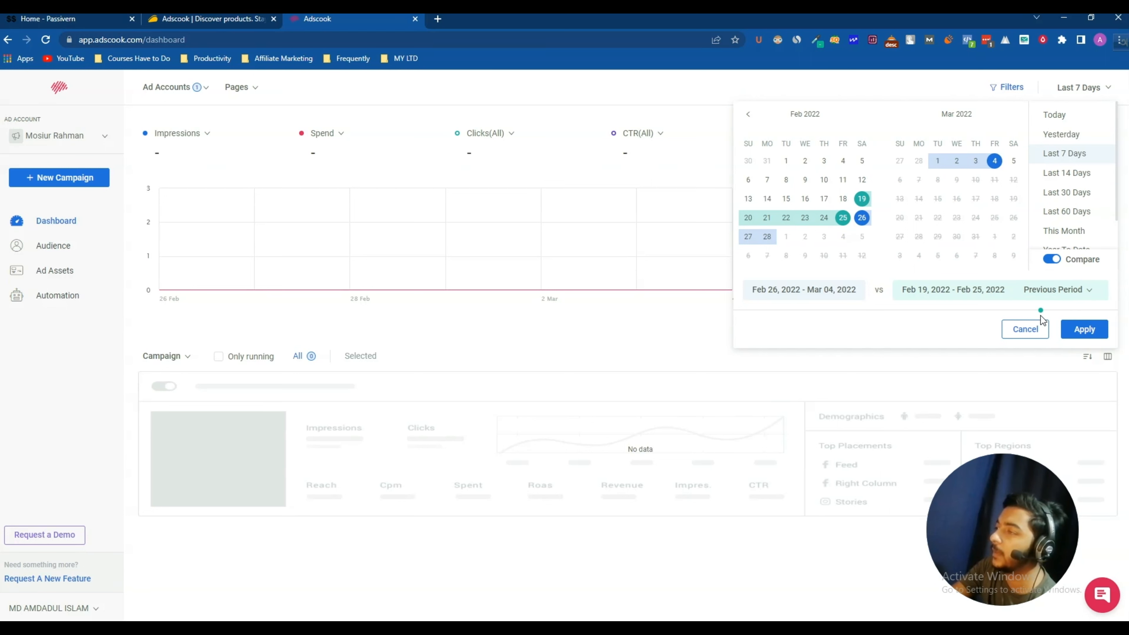
left_click(1033, 326)
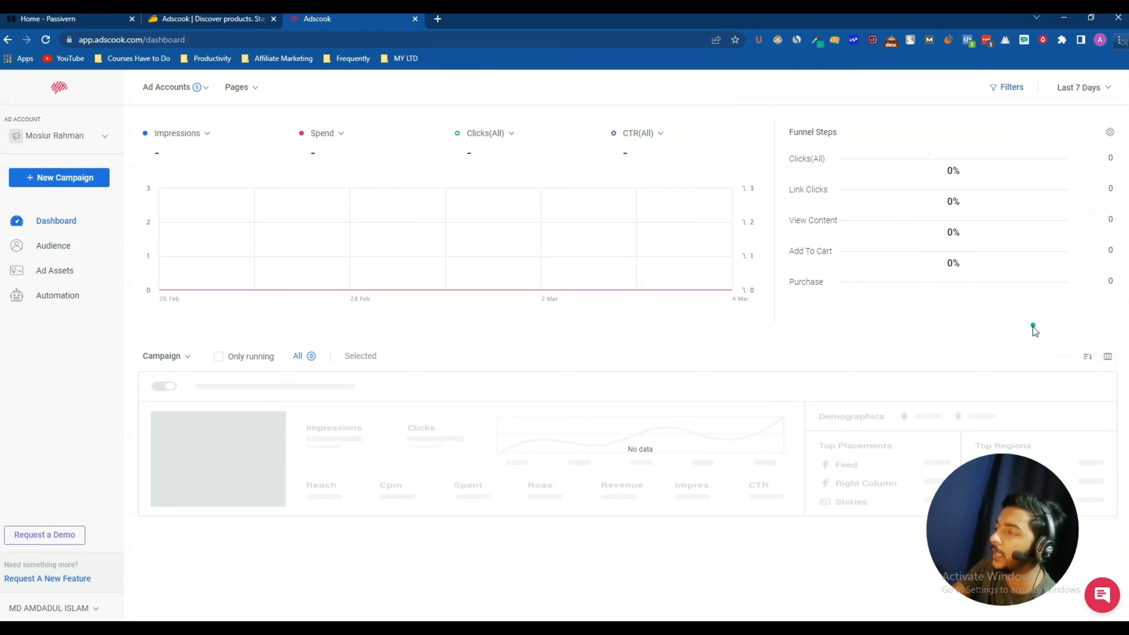
Start a new saved audience and set its location to Fresno County, California, United States
left_click(44, 249)
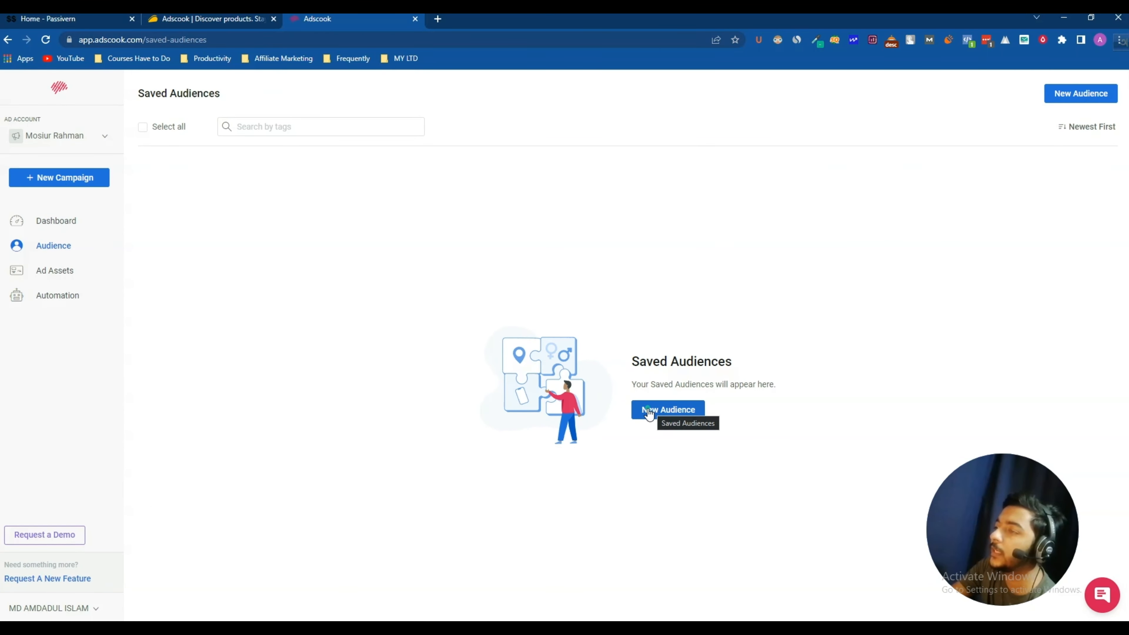
left_click(662, 413)
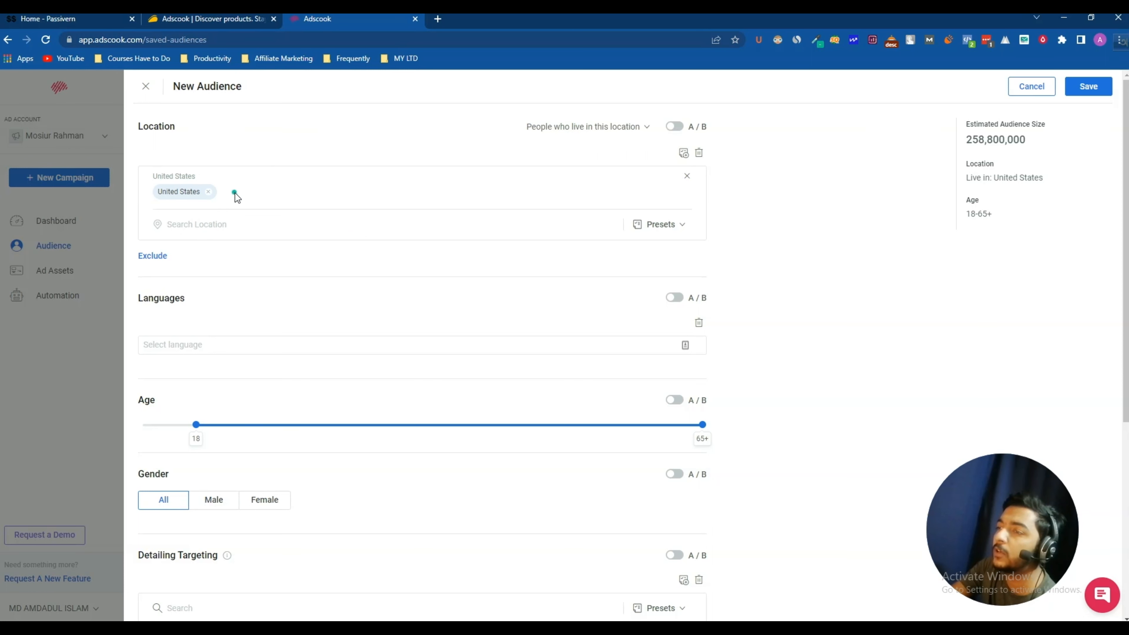
left_click(220, 223)
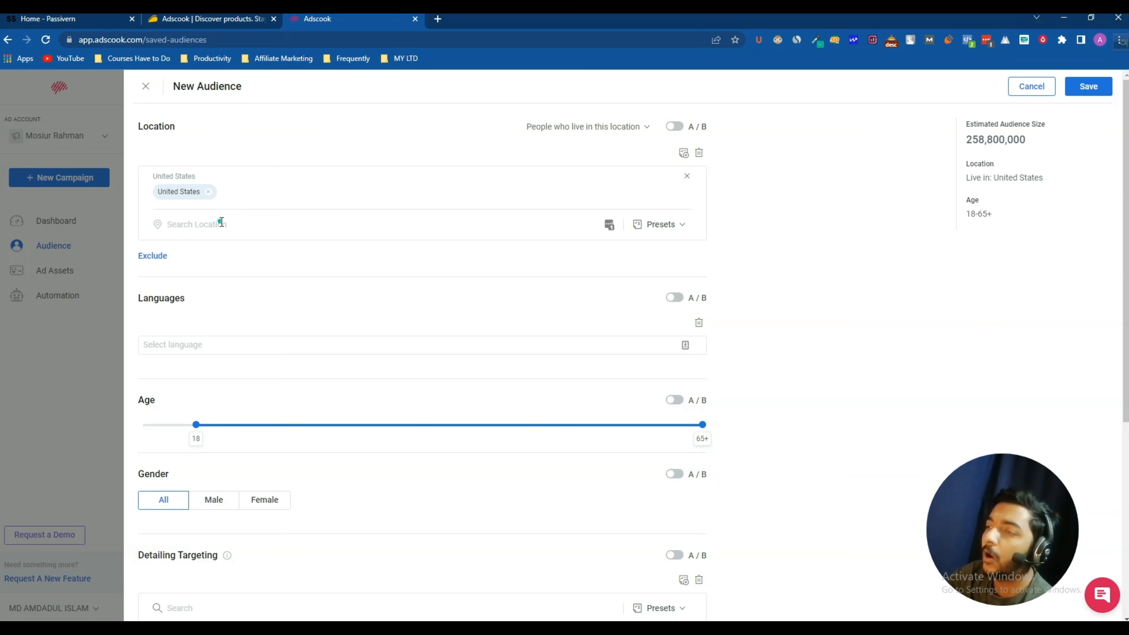
type("califor")
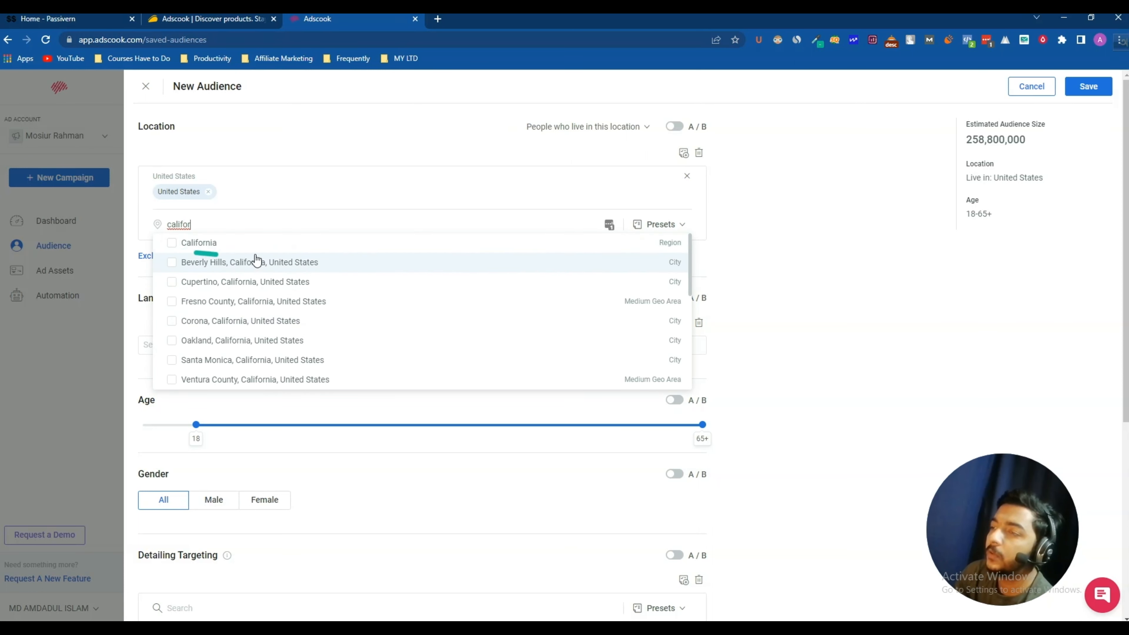
scroll(287, 321, "down", 3)
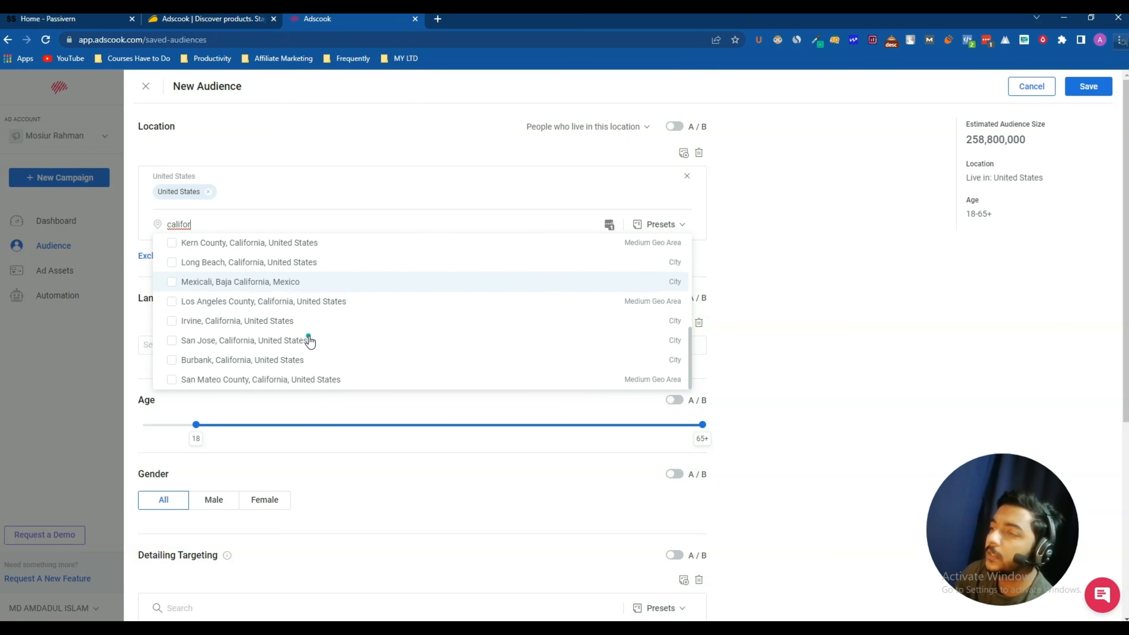
scroll(286, 324, "up", 3)
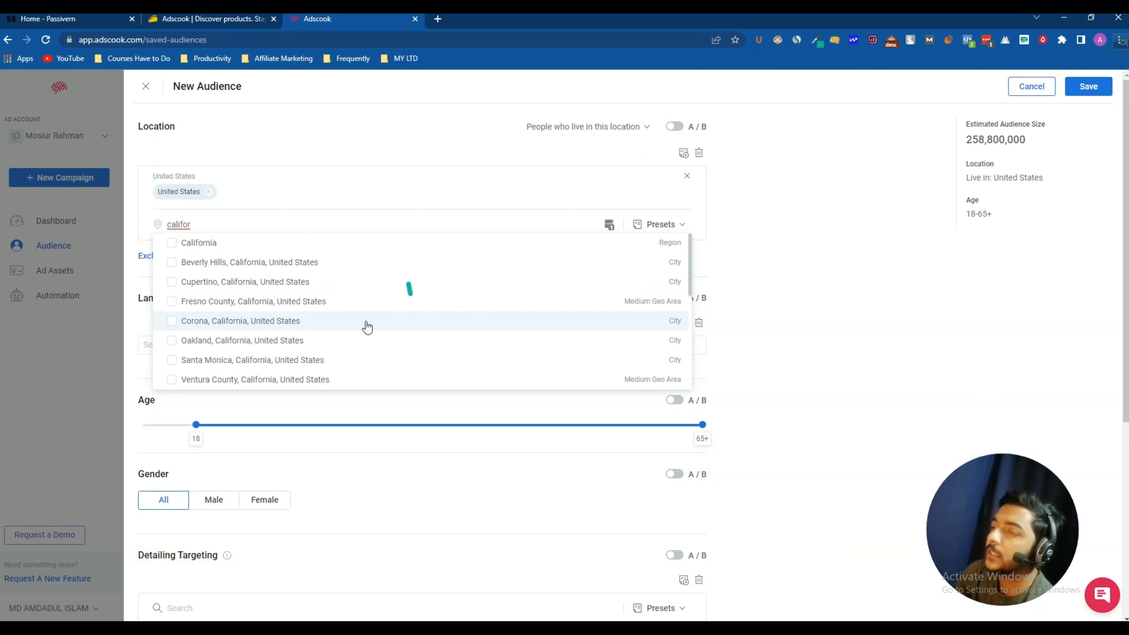
left_click(227, 303)
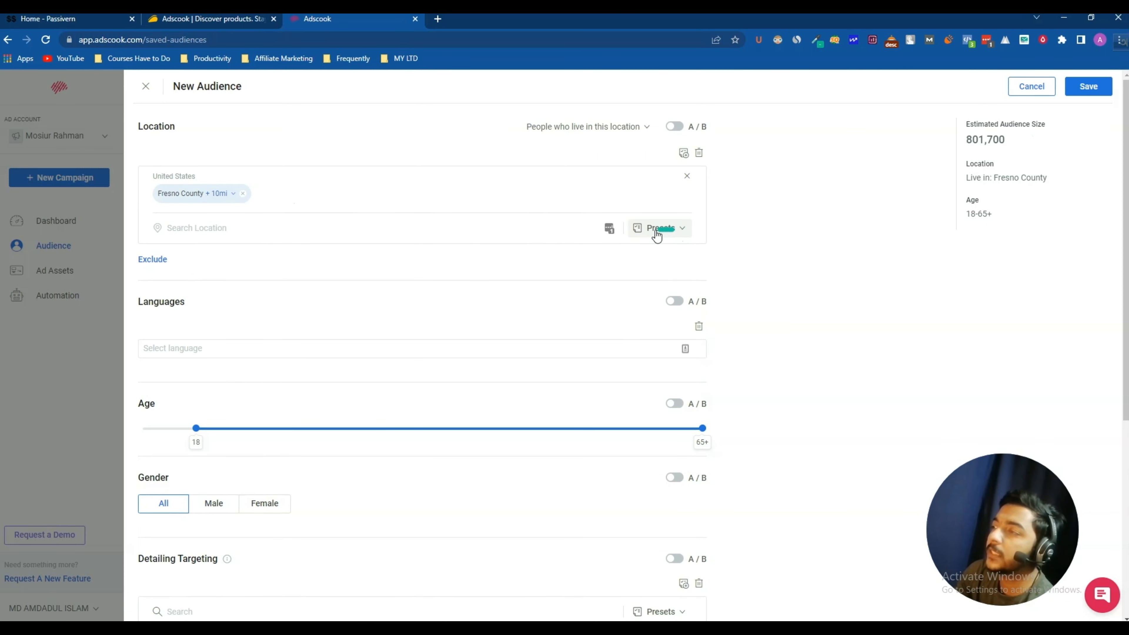
Enable A/B testing for the audience's location, languages, age, gender and custom audience
left_click(677, 128)
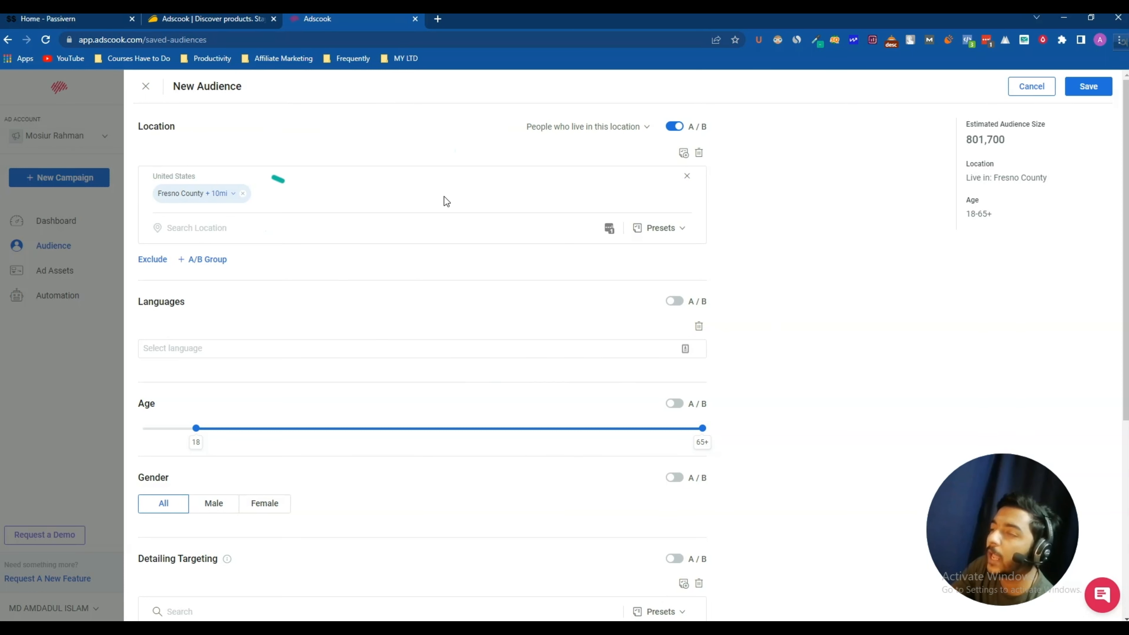
left_click(140, 126)
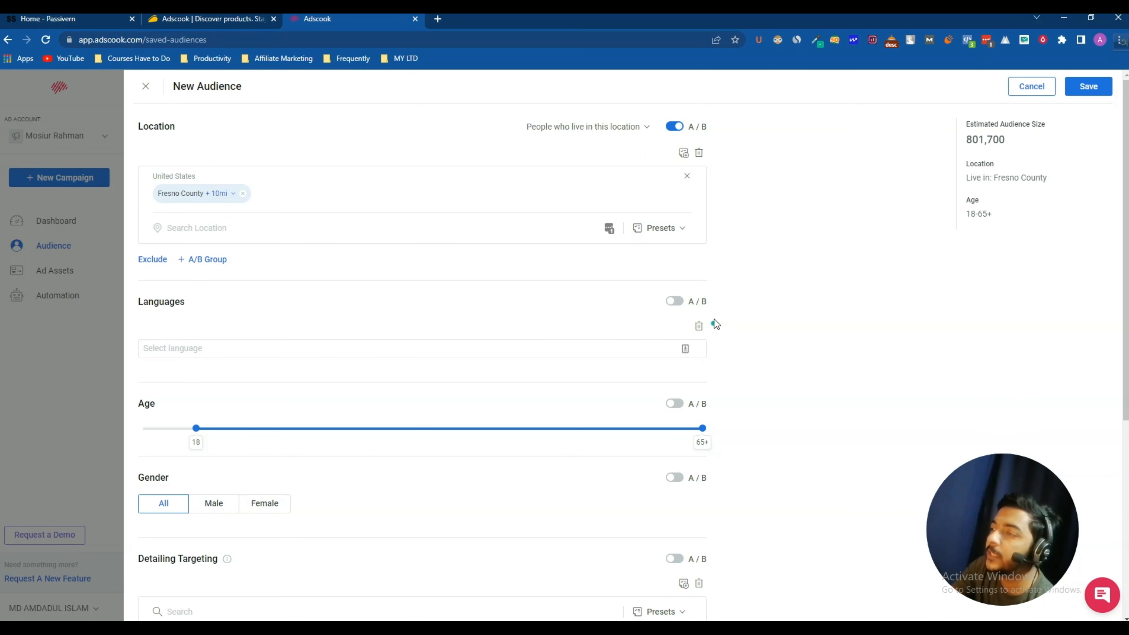
left_click(673, 301)
scroll(647, 348, "down", 1)
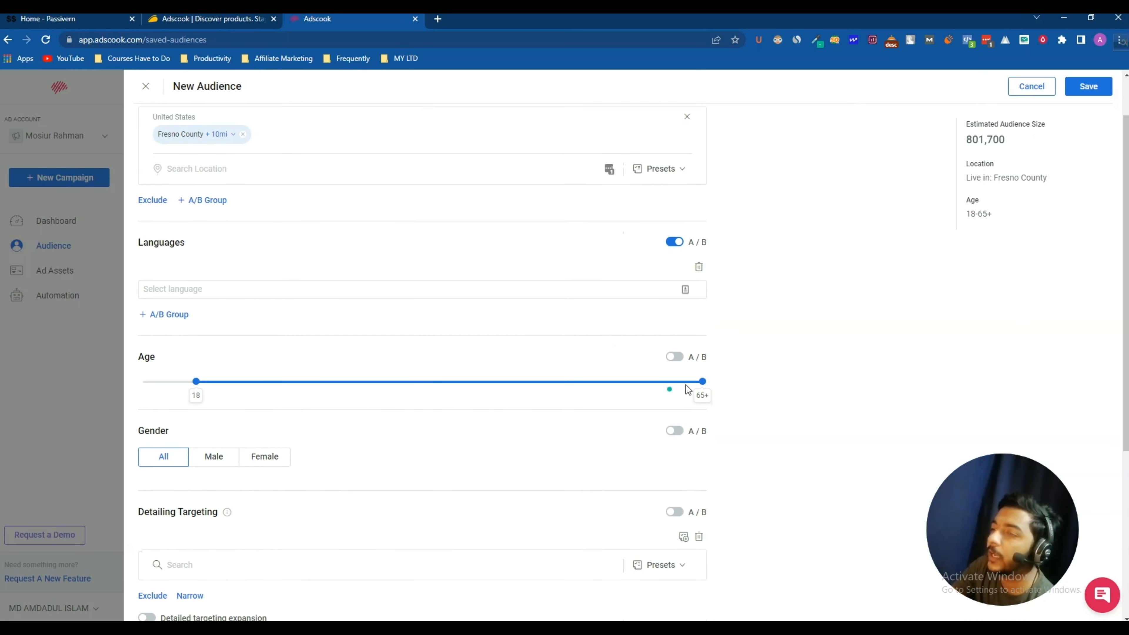
left_click(676, 358)
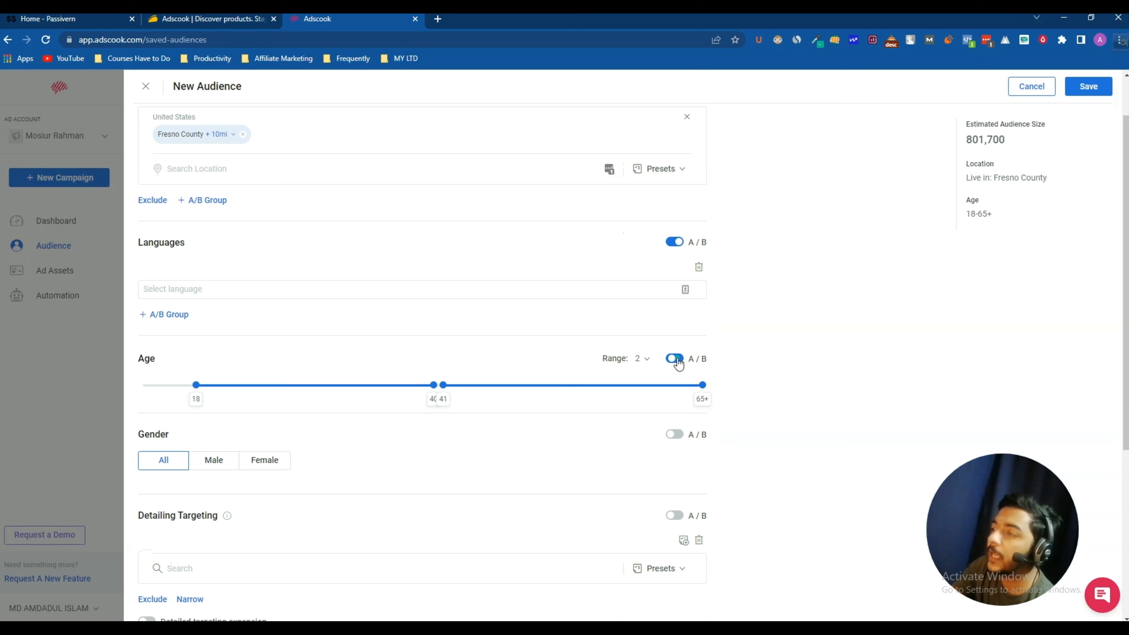
left_click(674, 434)
scroll(381, 436, "down", 3)
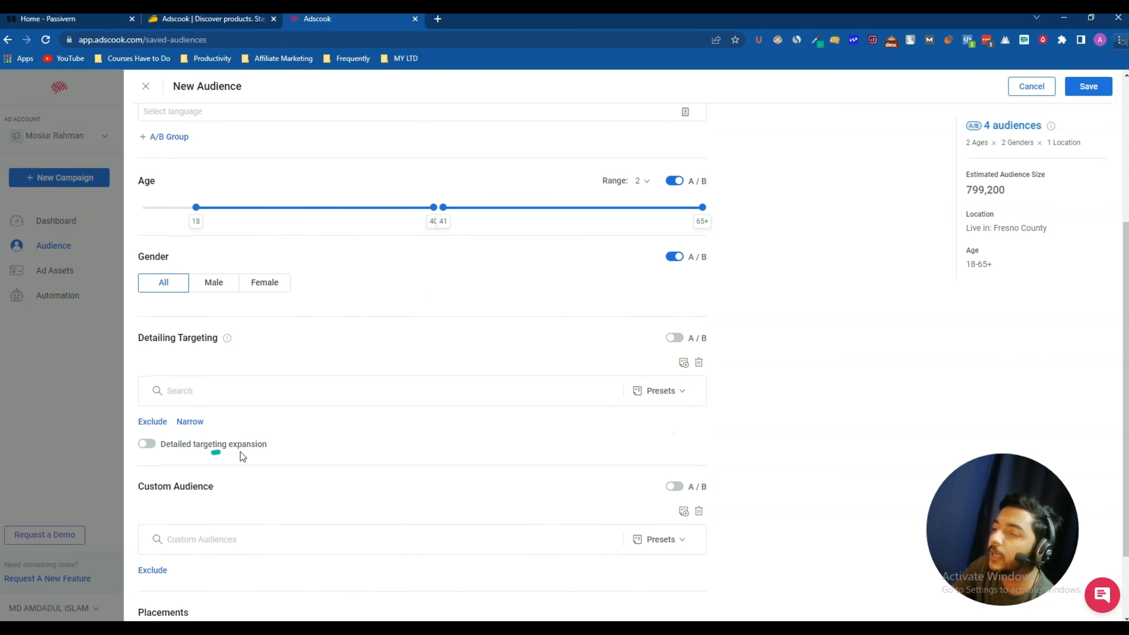
left_click(674, 487)
scroll(627, 481, "down", 2)
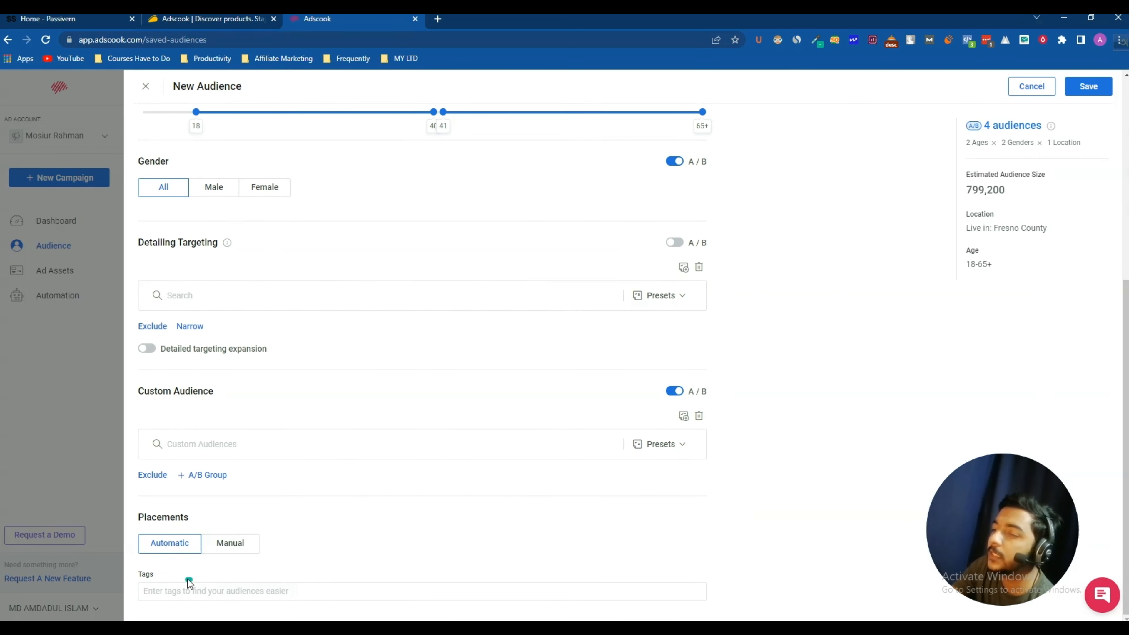
Add an excluded-locations section and select Catalan and English (US) as the audience languages
scroll(325, 520, "up", 7)
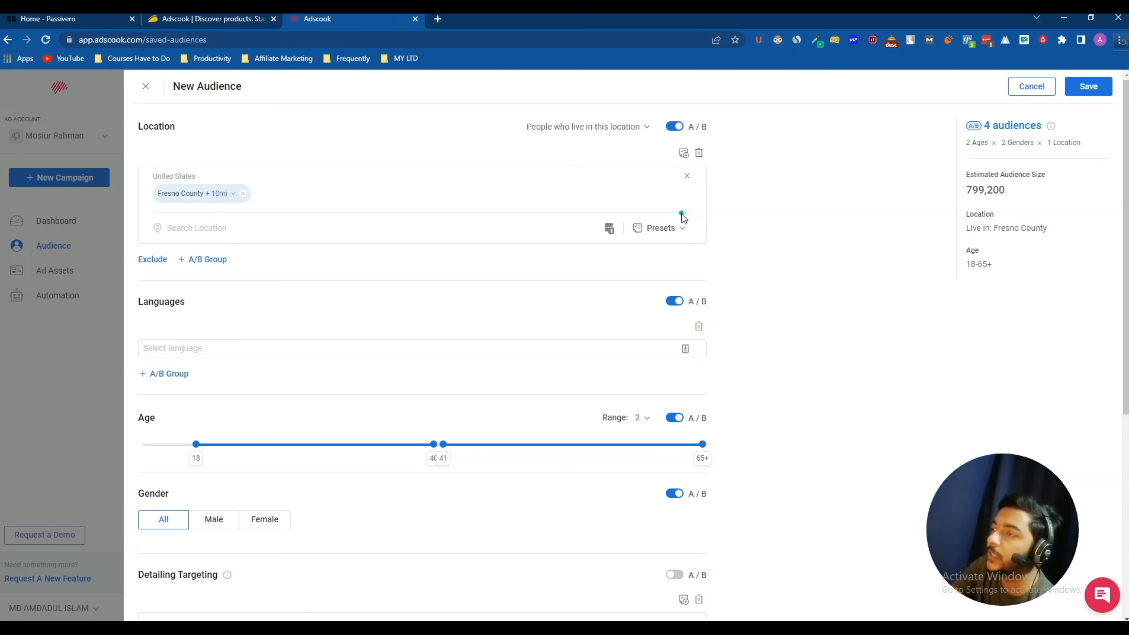
left_click(153, 260)
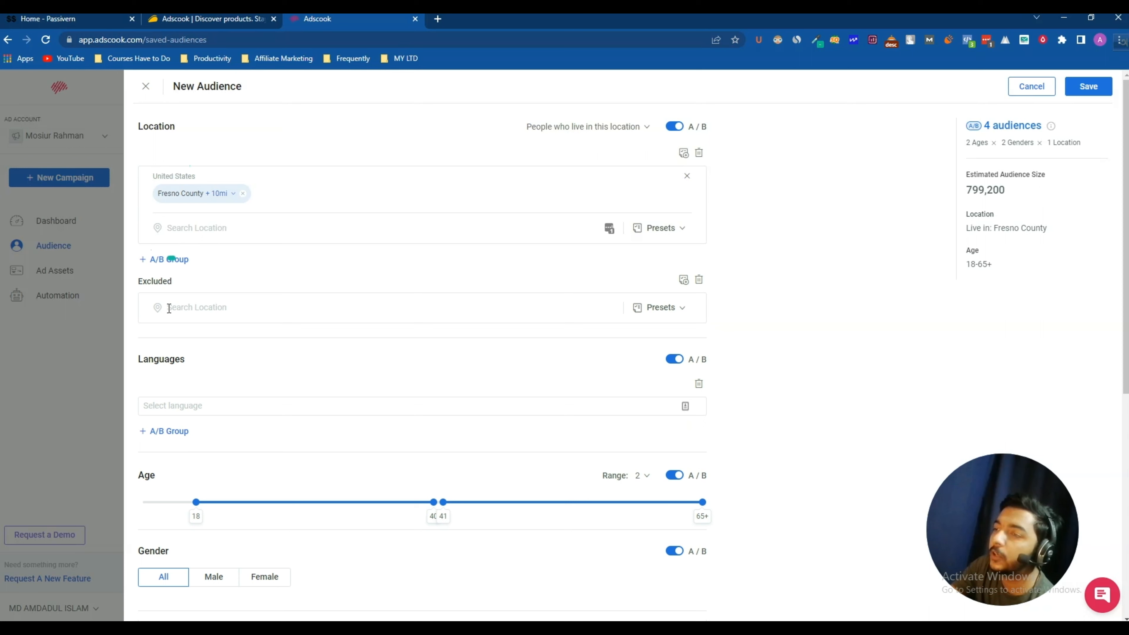
left_click(171, 405)
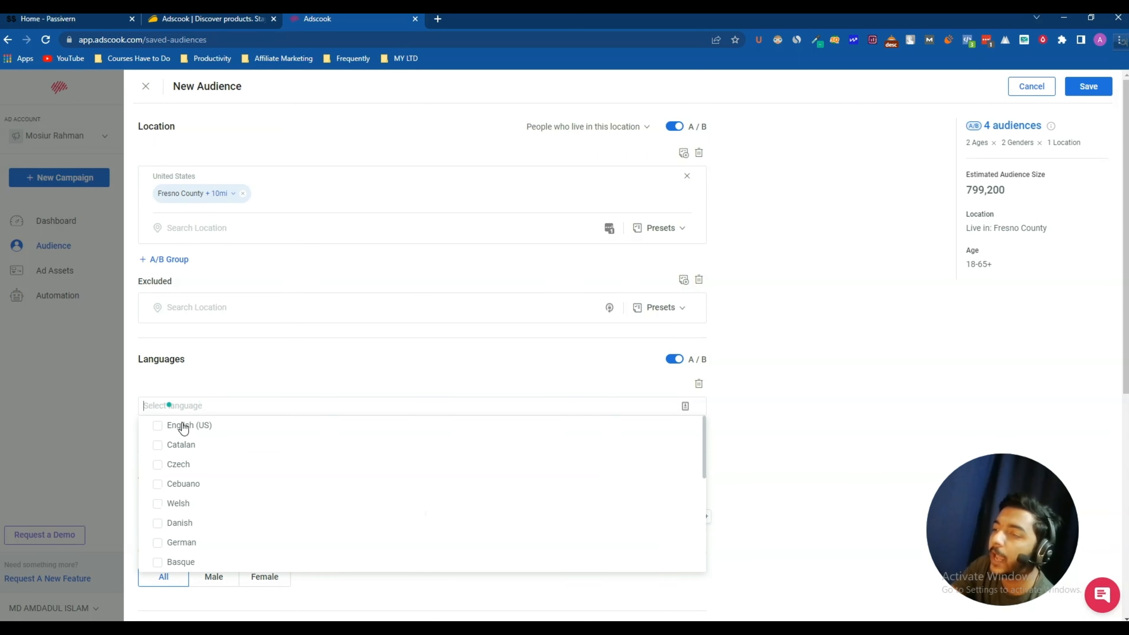
left_click(224, 446)
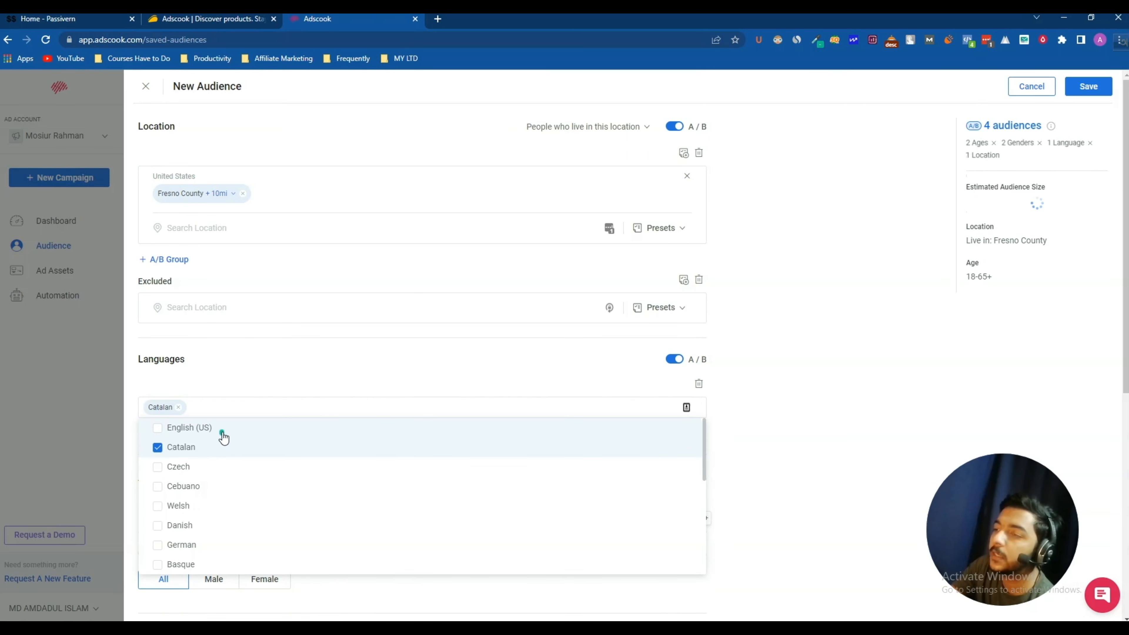
left_click(221, 429)
left_click(297, 367)
Add a second A/B group for languages and select Czech and Cebuano in Variant B
scroll(267, 365, "down", 2)
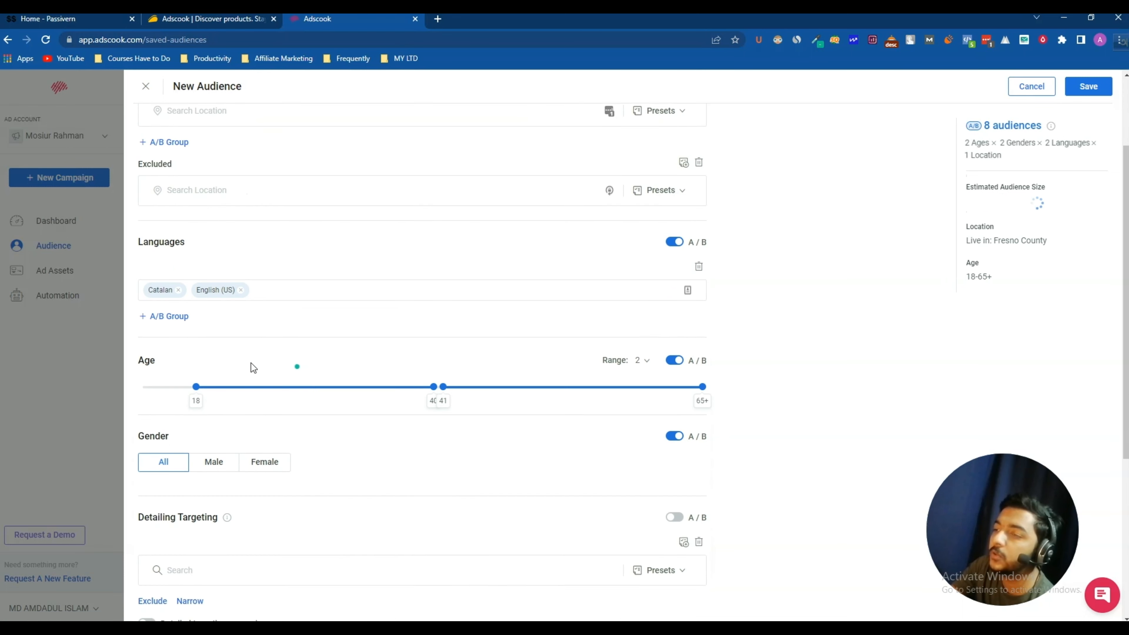
left_click(172, 314)
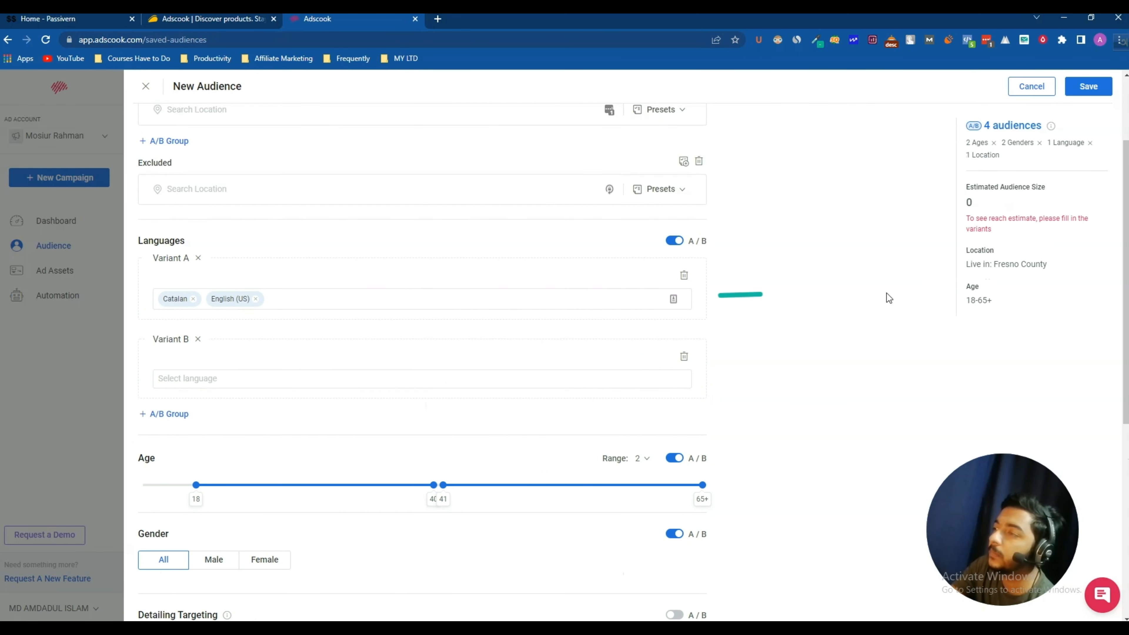
left_click(172, 378)
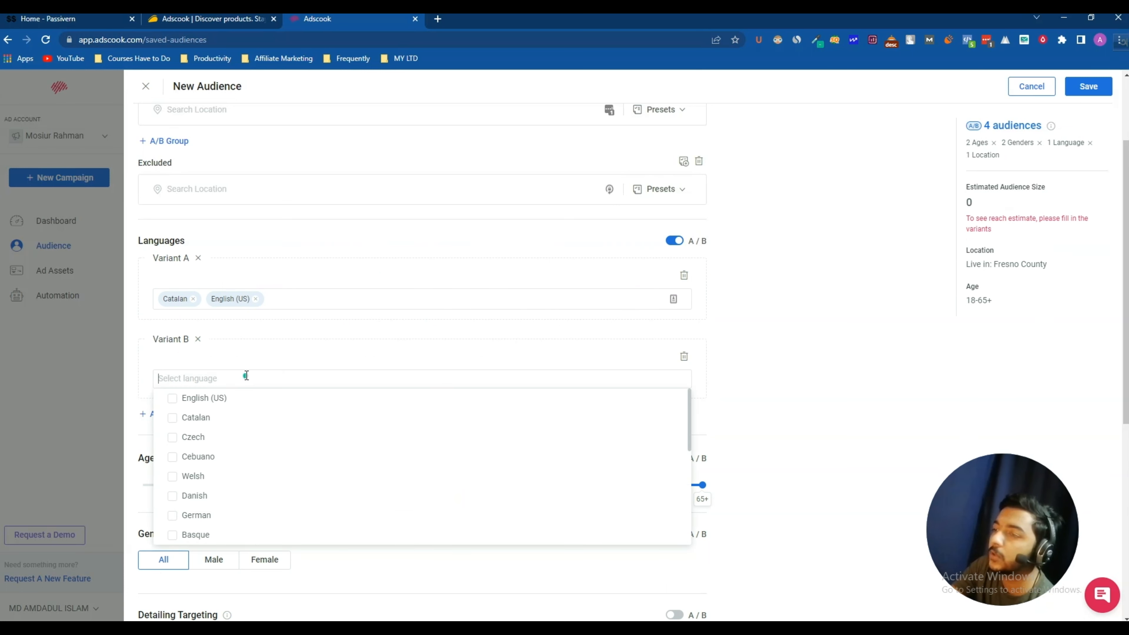
left_click(226, 364)
left_click(217, 379)
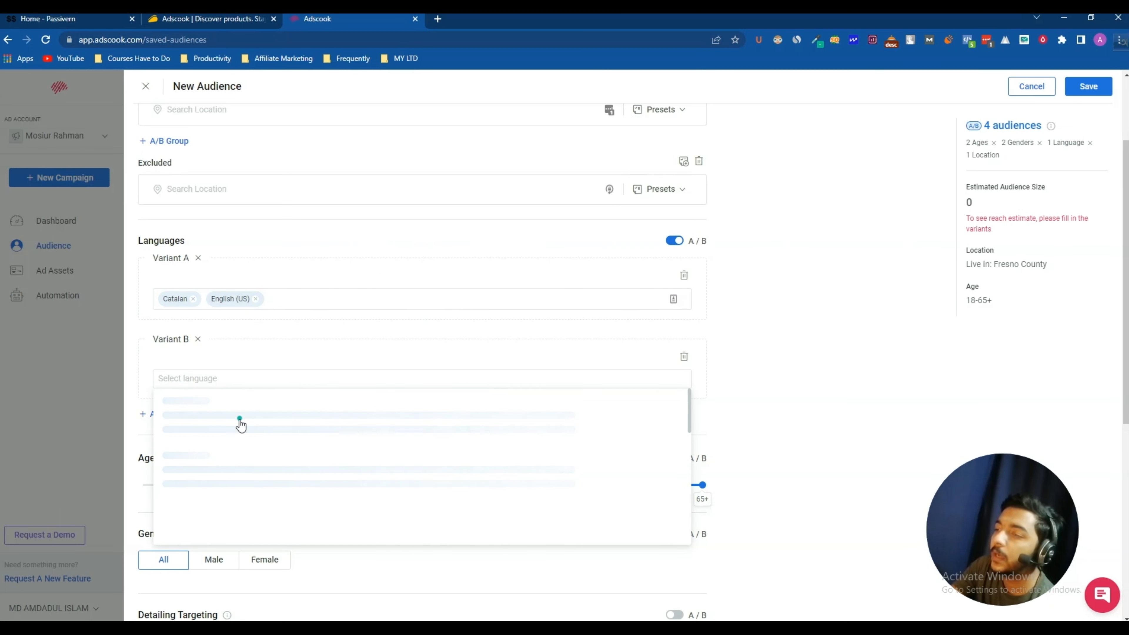
left_click(213, 439)
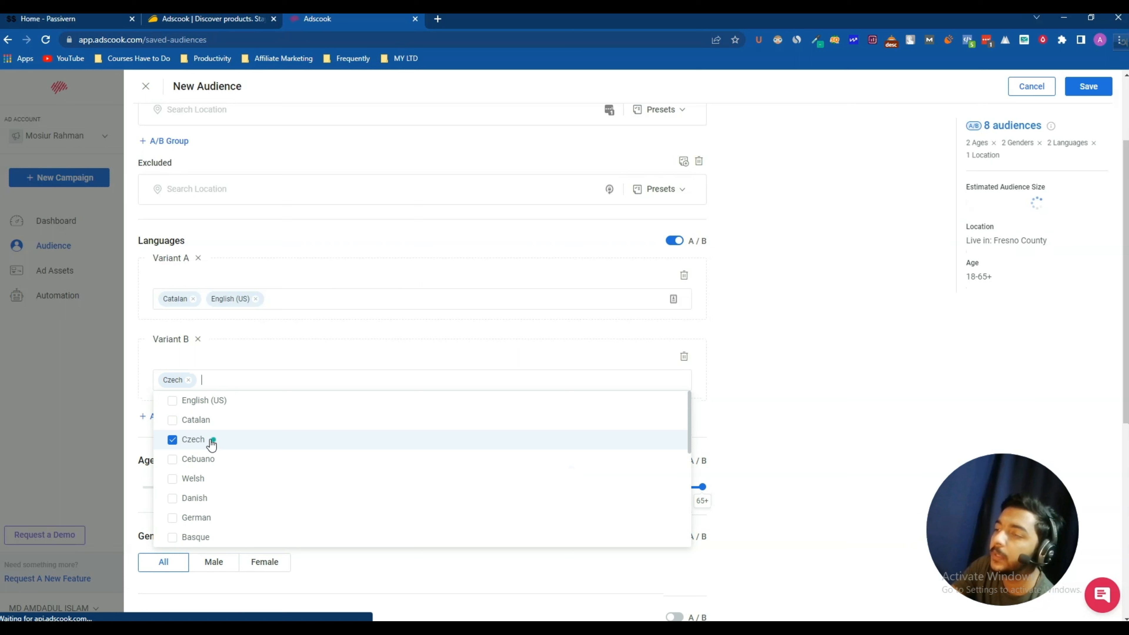
left_click(216, 463)
left_click(323, 361)
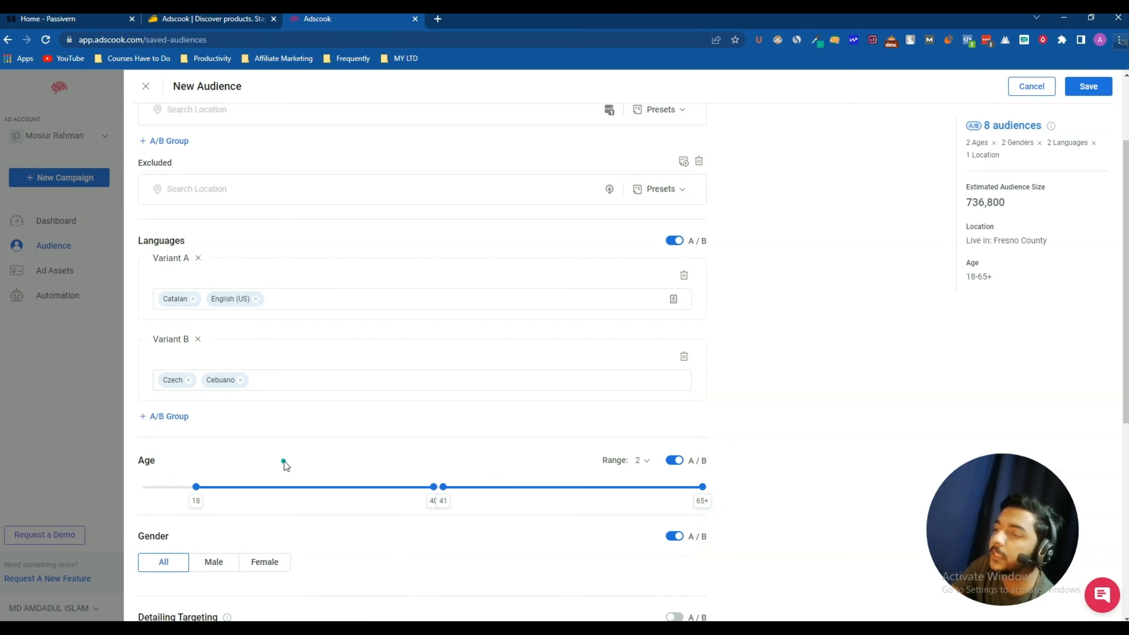
Search the detailed targeting for "hiking" and add the interests hiking trails and Travel Adventures, with its A/B testing off
scroll(296, 449, "down", 3)
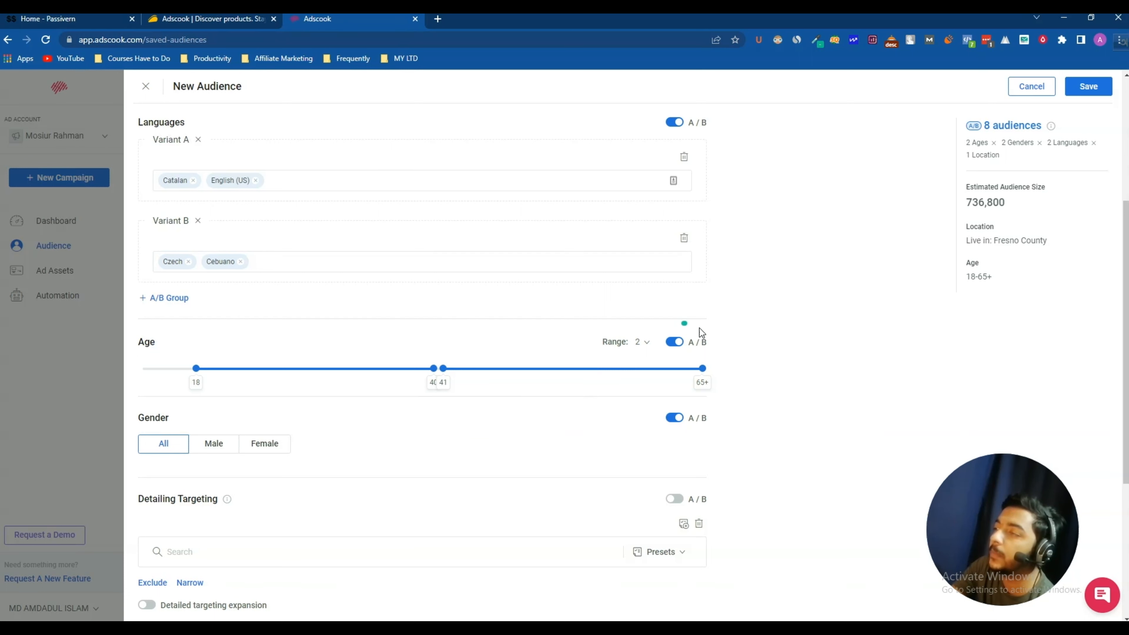
scroll(517, 400, "down", 5)
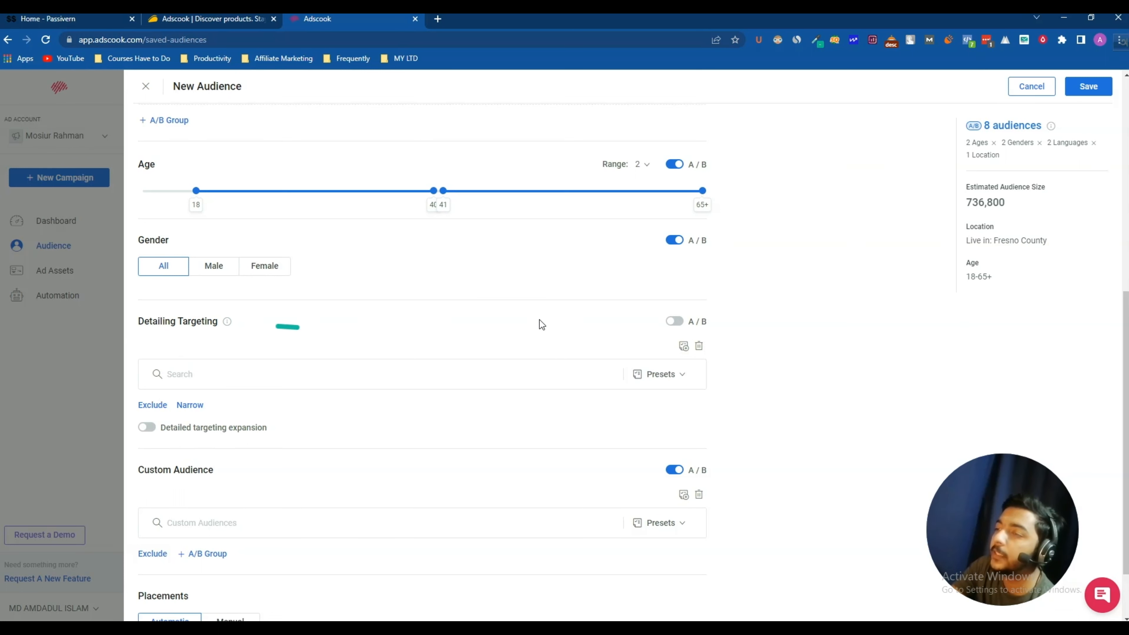
left_click(681, 323)
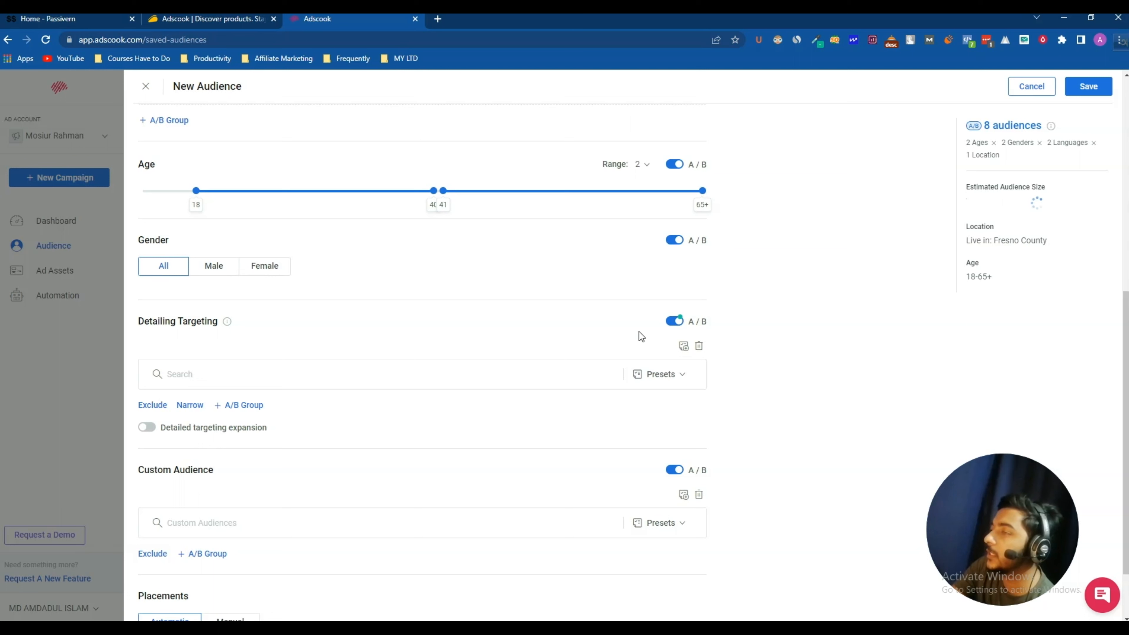
left_click(680, 327)
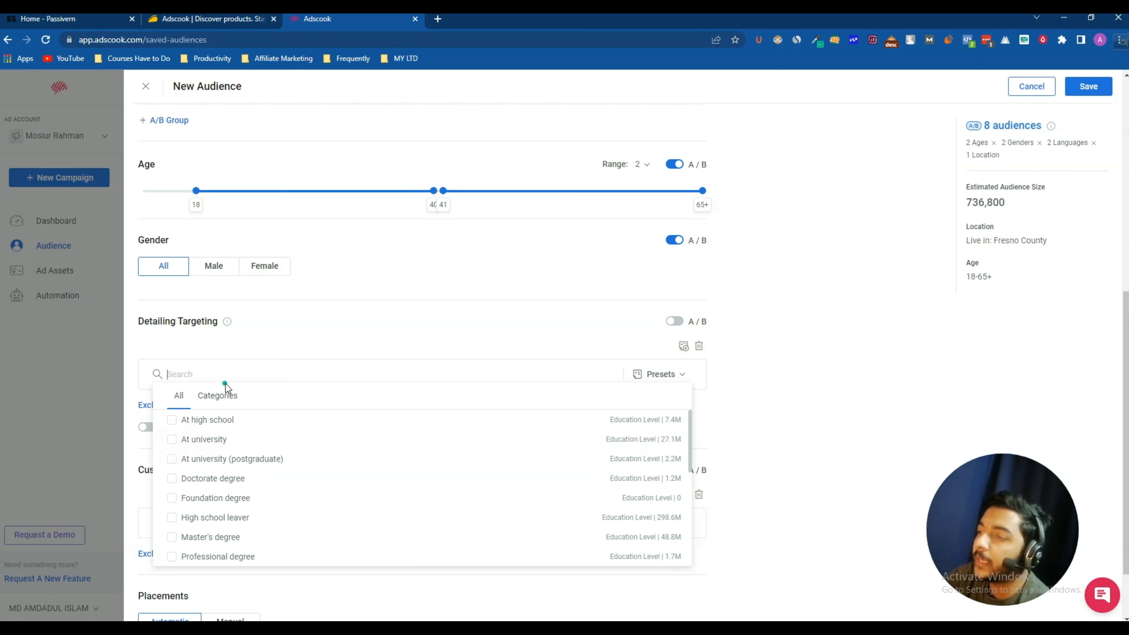
type("hiking")
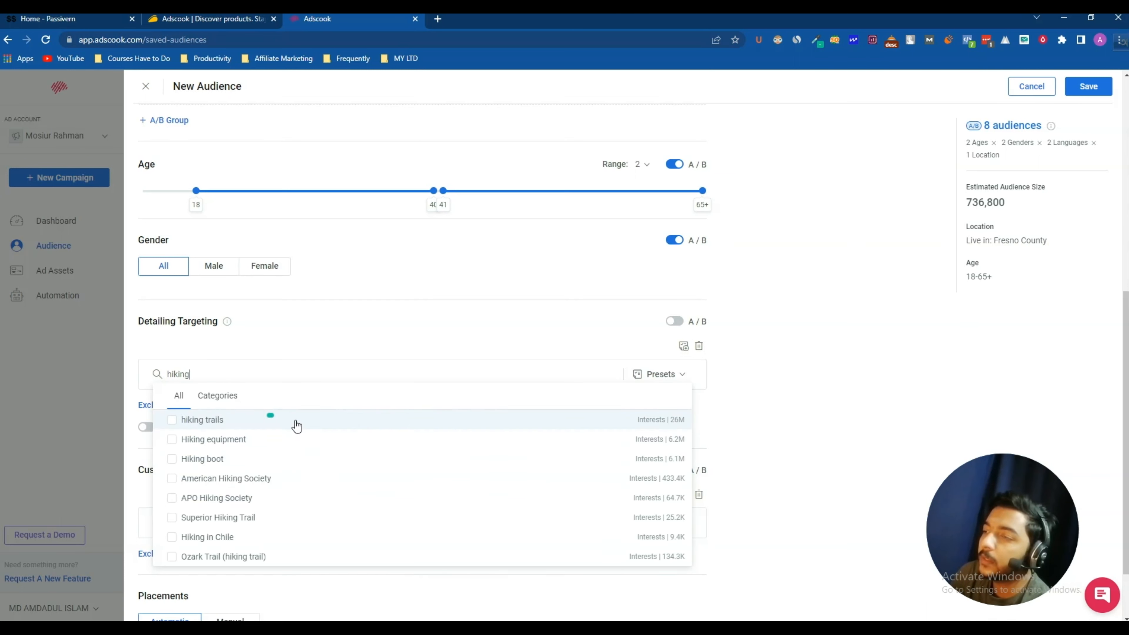
left_click(213, 422)
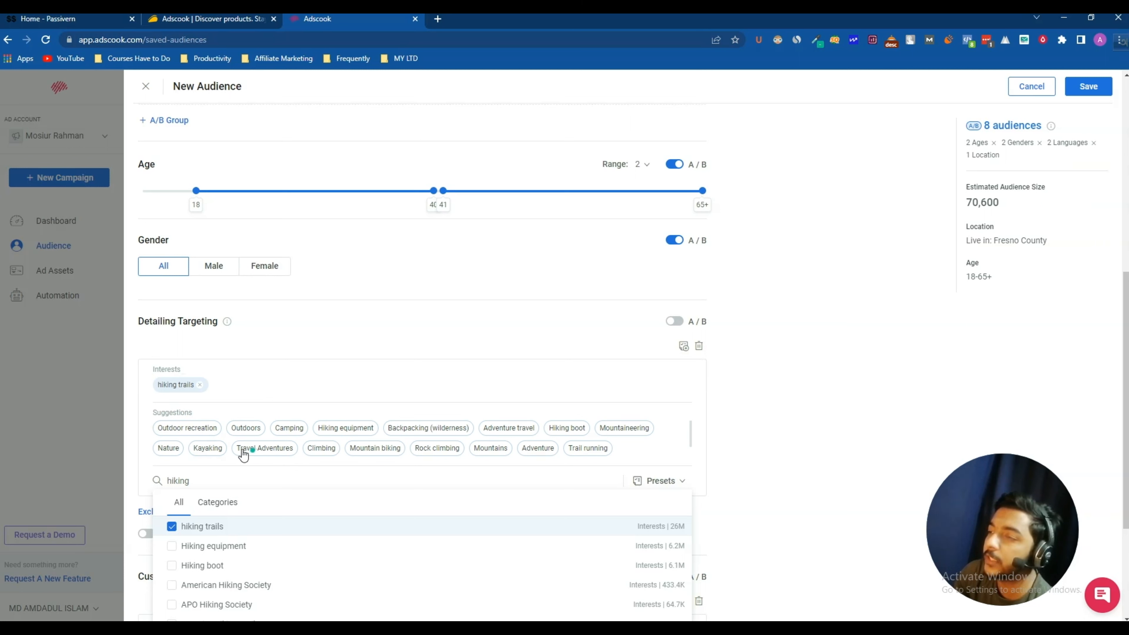
left_click(264, 448)
Try a narrowing condition in the detailed targeting, remove it, and turn on detailed targeting expansion
scroll(357, 402, "down", 2)
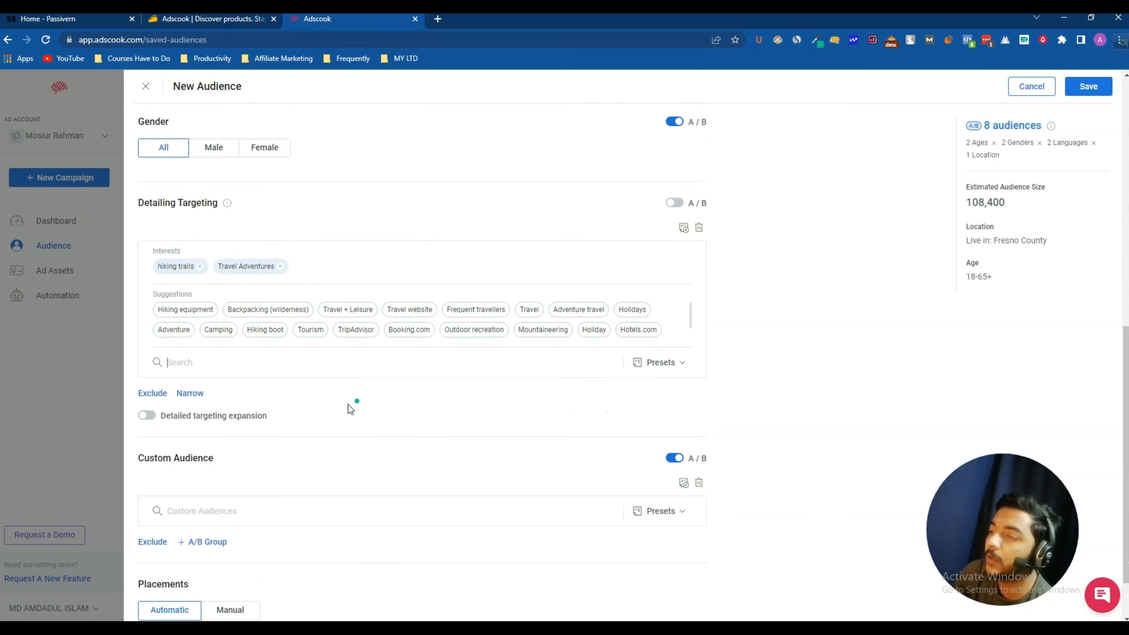
left_click(198, 394)
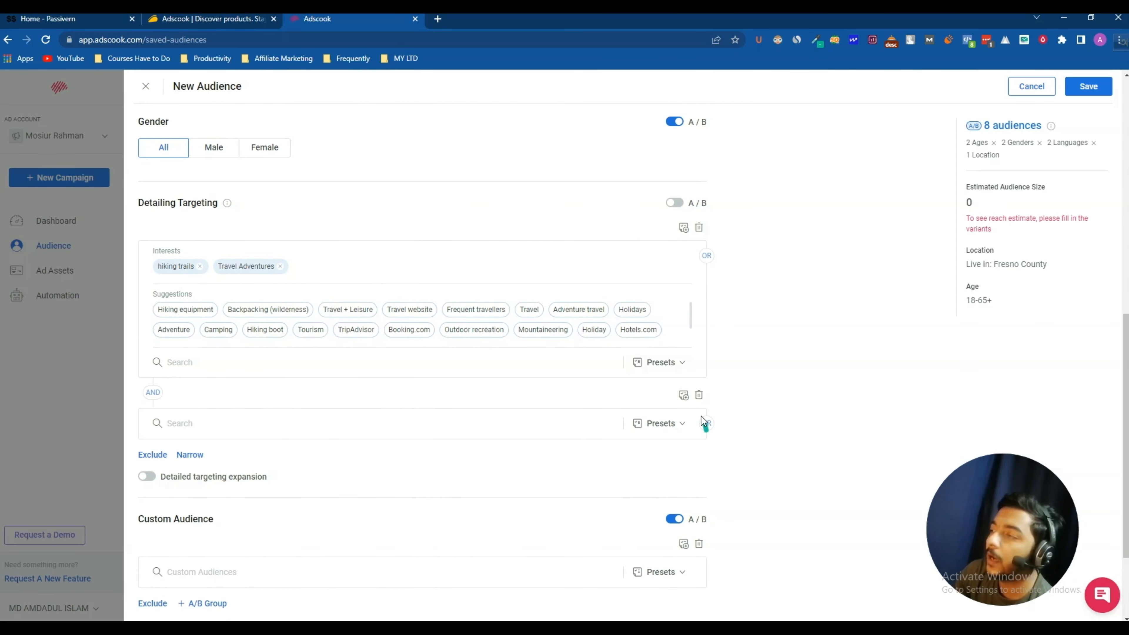
left_click(699, 395)
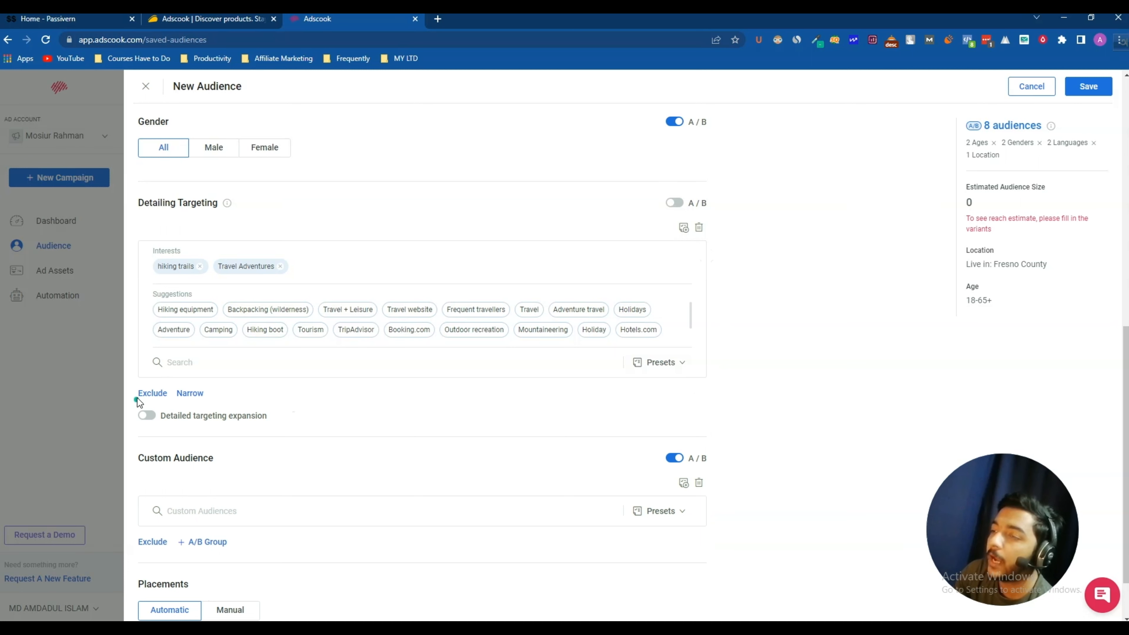
left_click(147, 417)
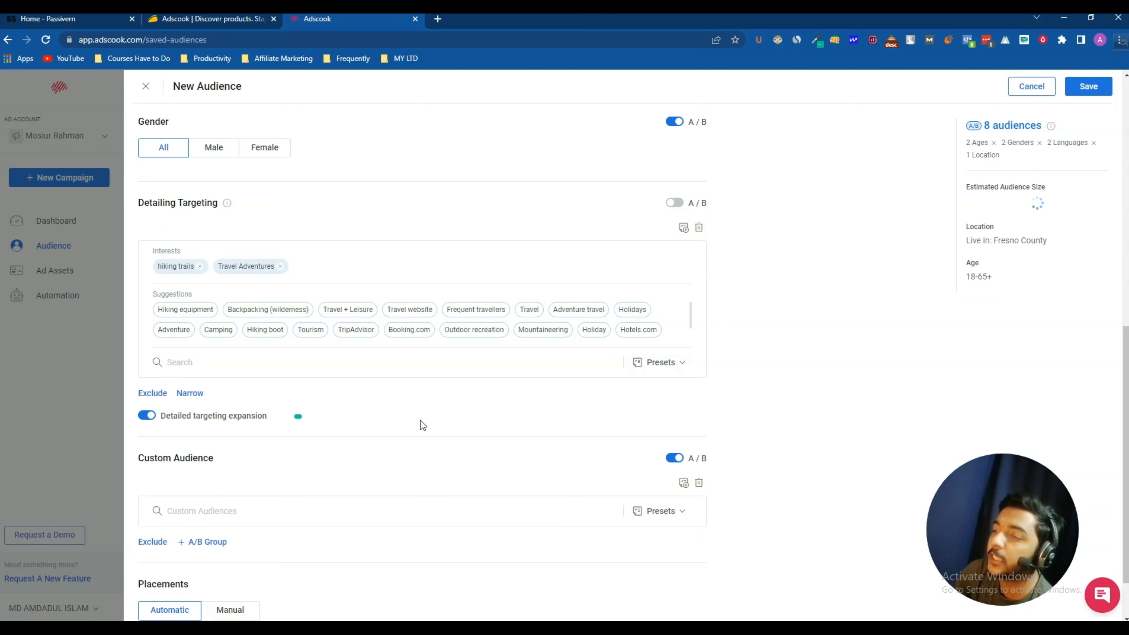
Switch the audience's placements to manual
scroll(533, 418, "down", 1)
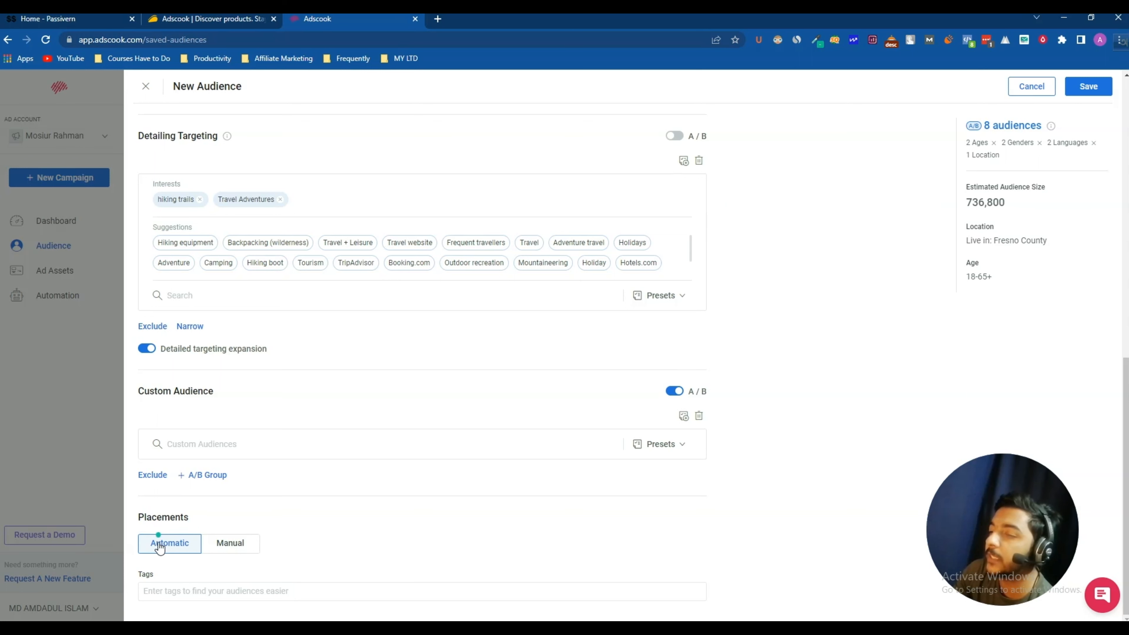
left_click(247, 550)
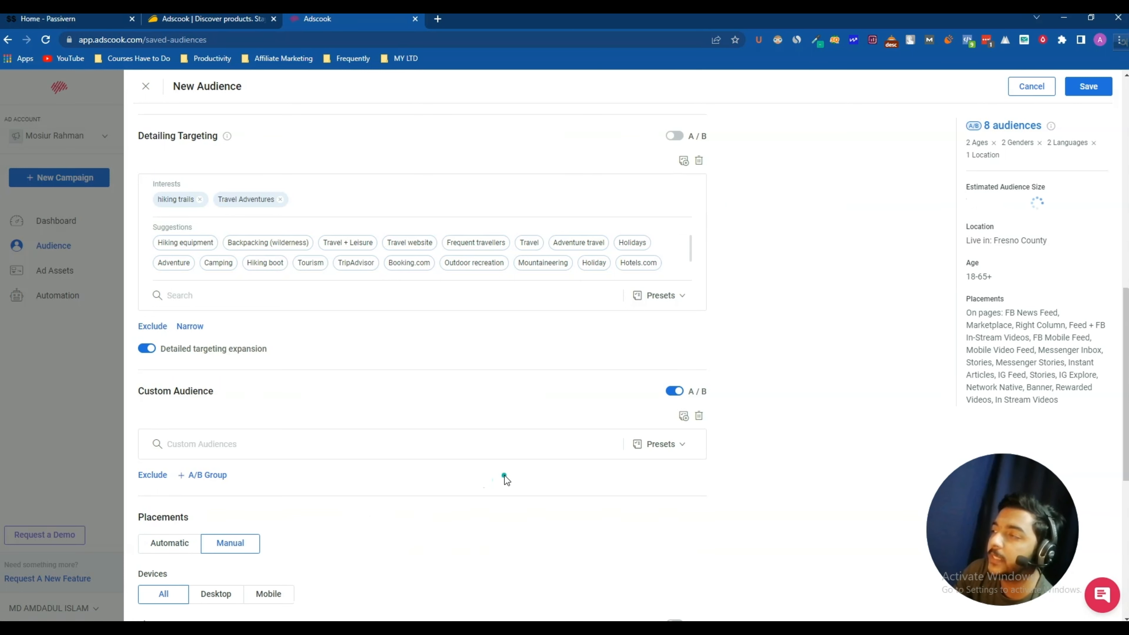
Try the desktop and mobile device options for the manual placements, then return to all devices
scroll(505, 476, "down", 8)
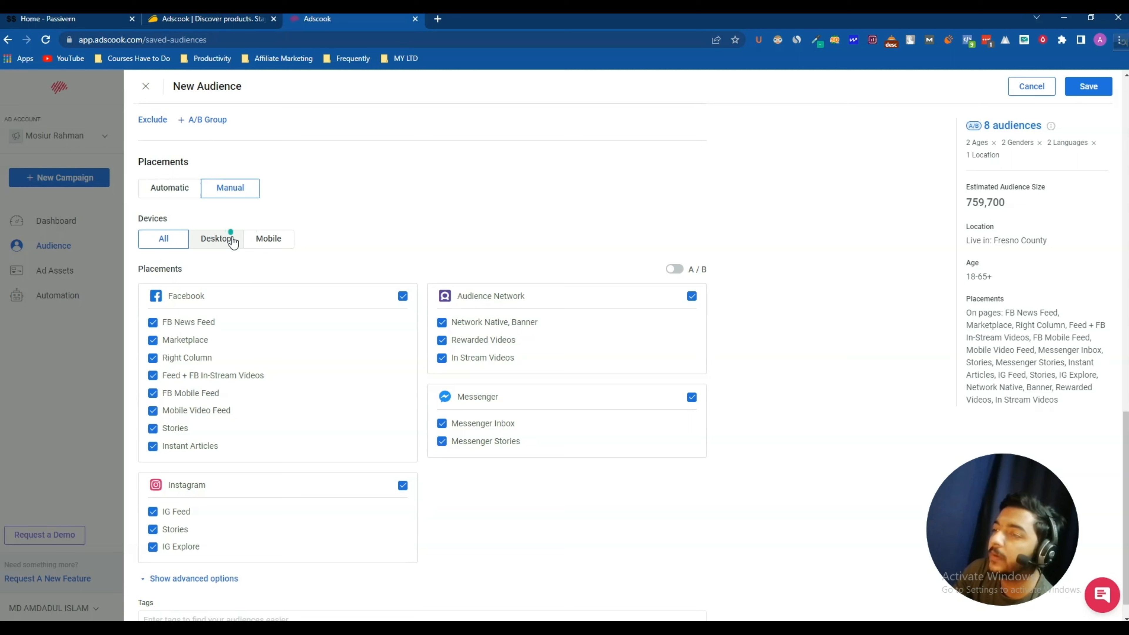
left_click(222, 236)
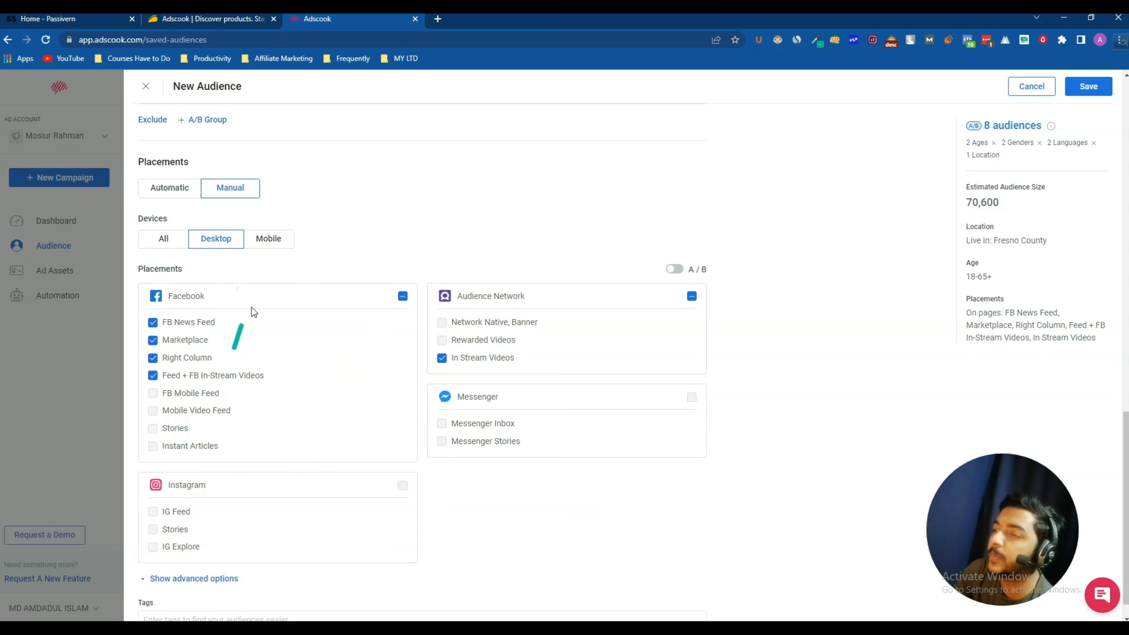
left_click(269, 238)
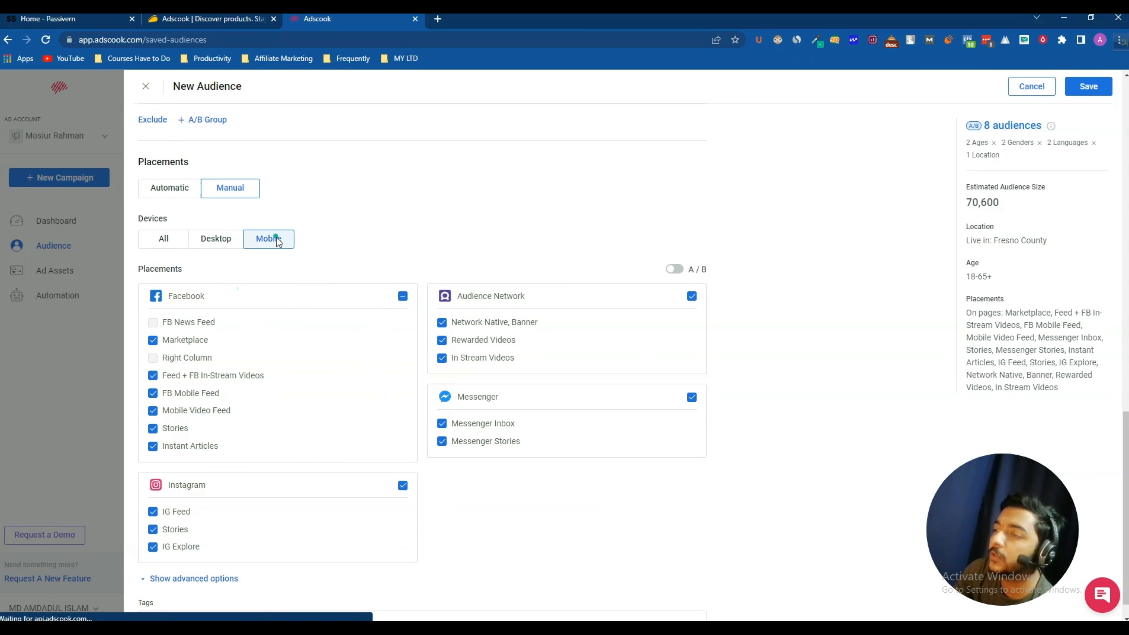
left_click(212, 240)
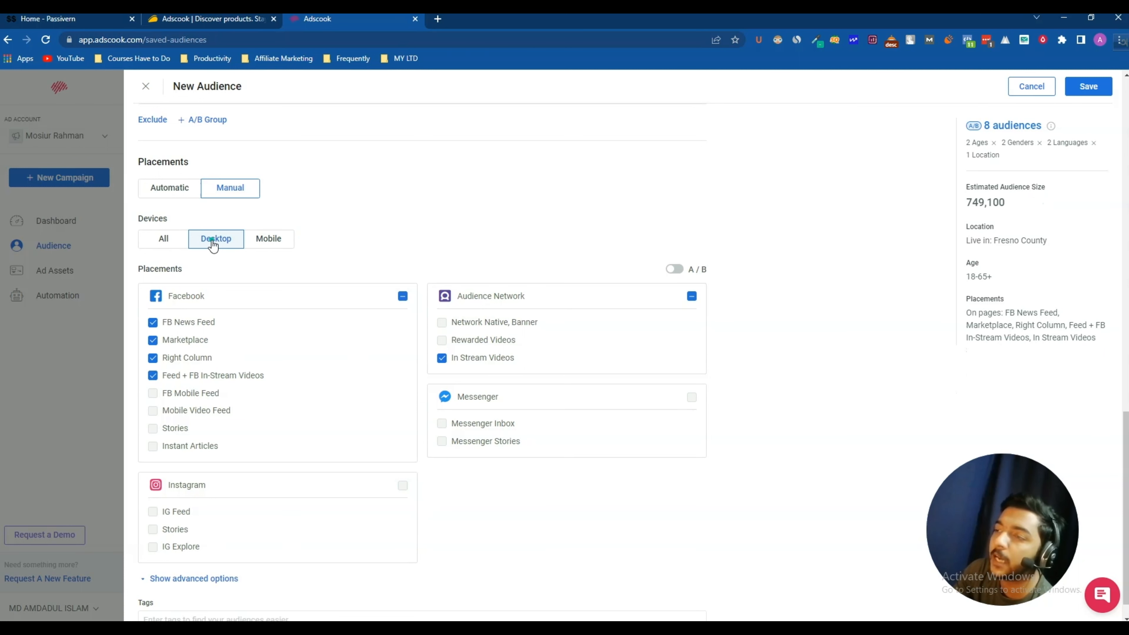
left_click(174, 242)
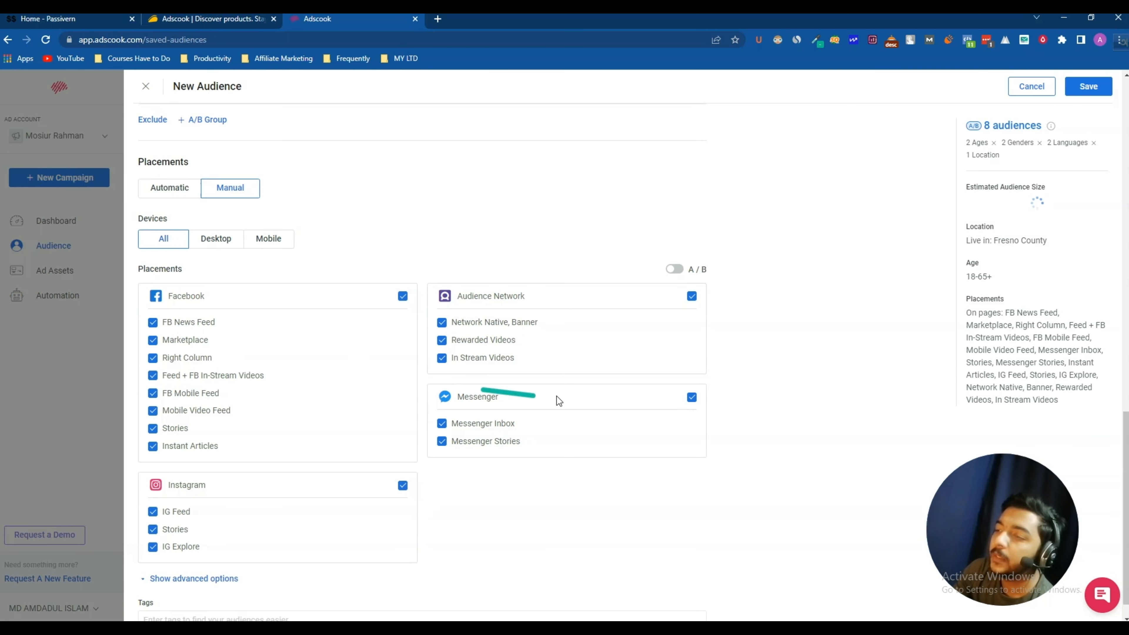
Show the advanced placement options and restrict the mobile OS to iOS
scroll(189, 587, "down", 1)
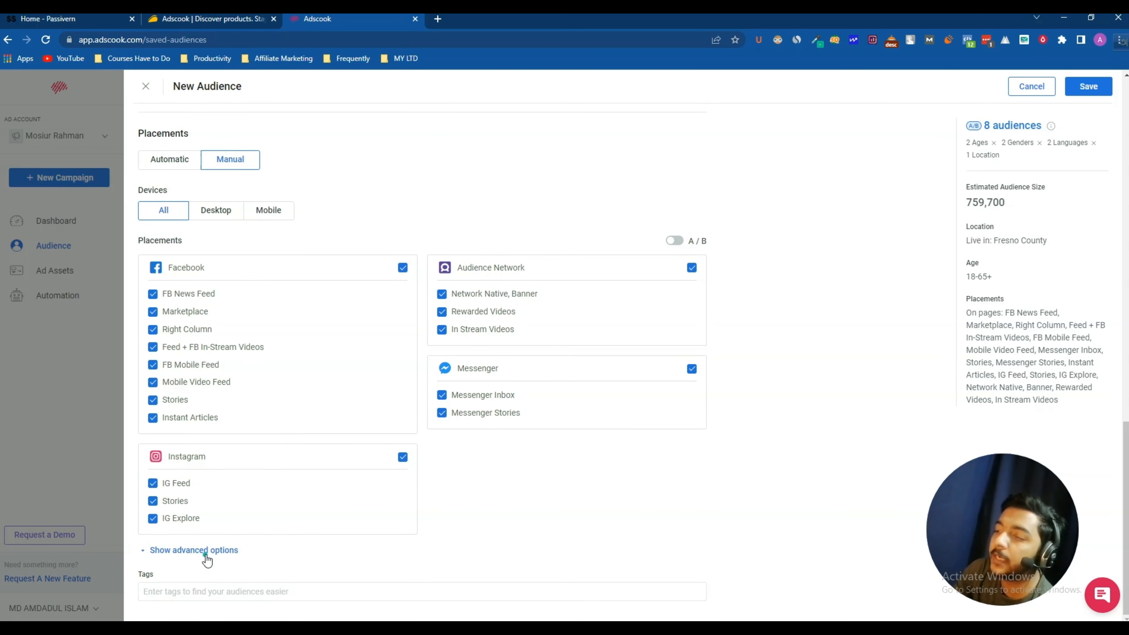
left_click(206, 556)
scroll(403, 522, "down", 4)
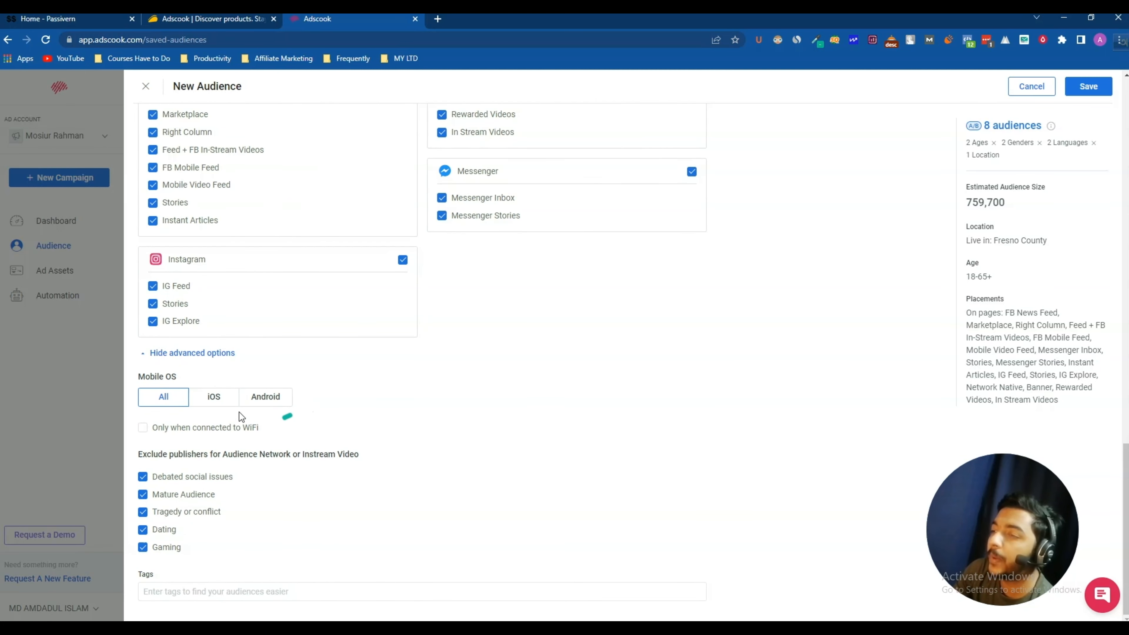
left_click(261, 401)
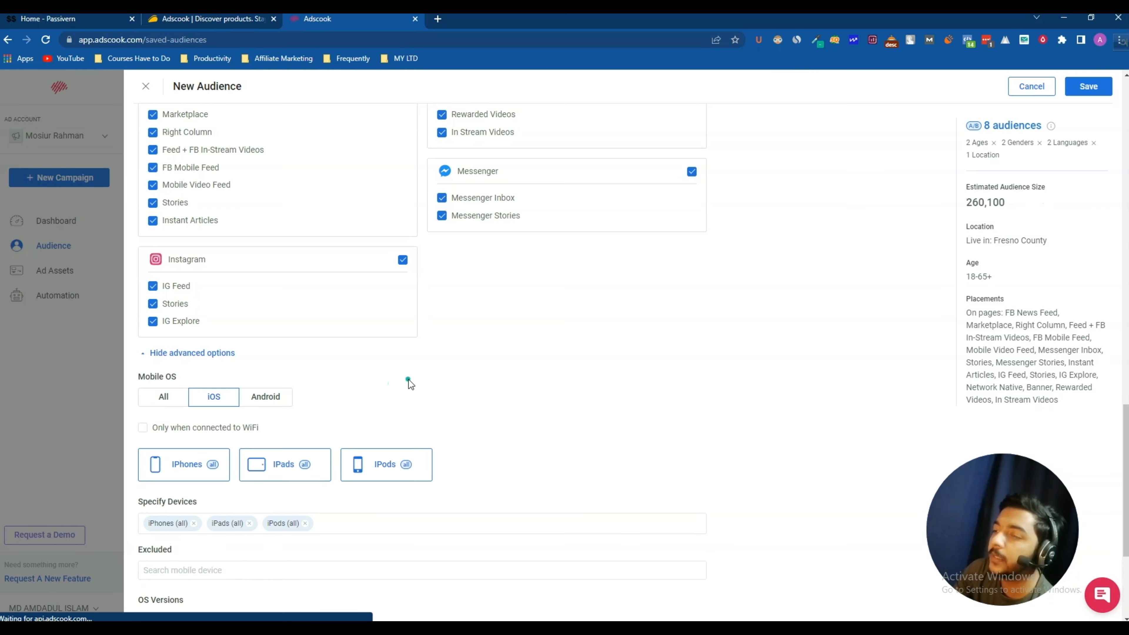
Remove iPods from the targeted iOS devices and add them back
scroll(408, 379, "down", 3)
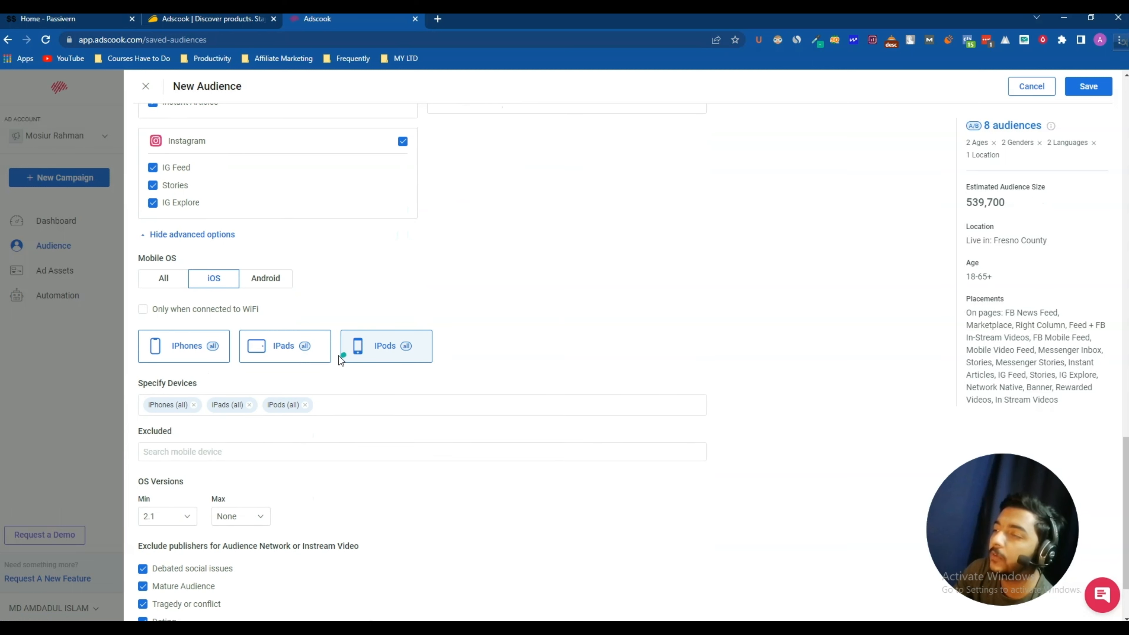
left_click(394, 349)
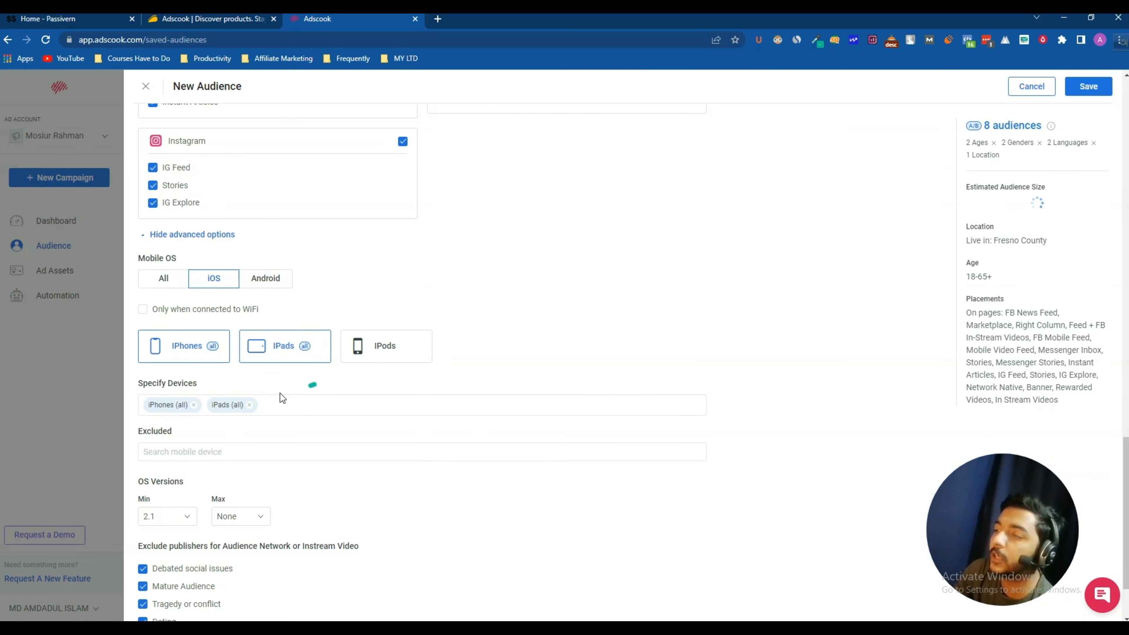
left_click(375, 348)
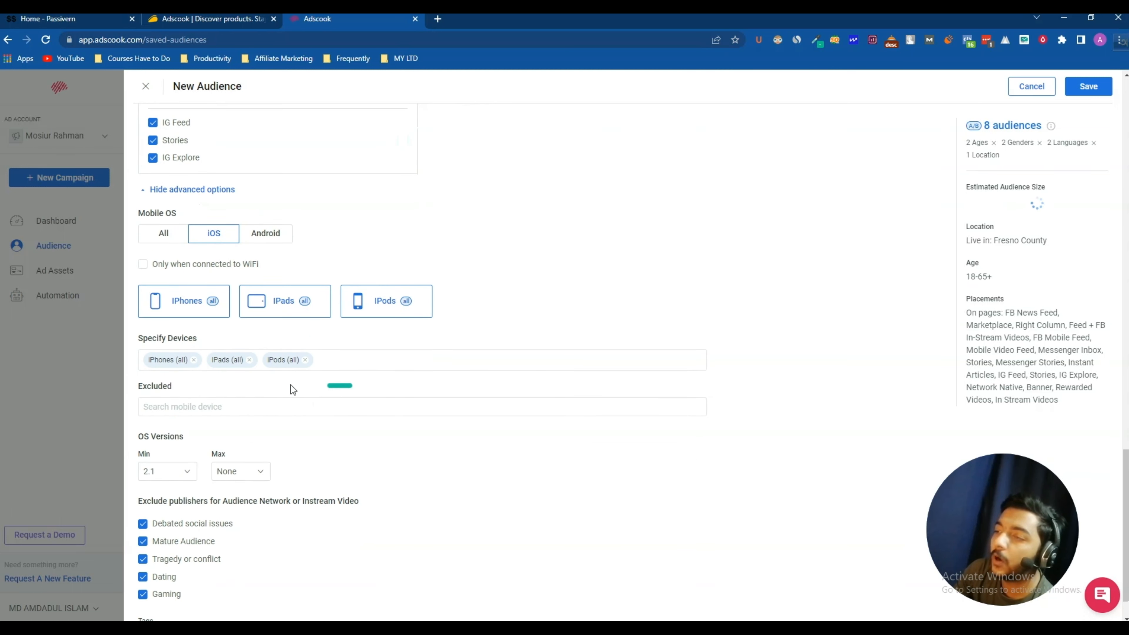
Exclude the mobile devices Apple iPad 5th Gen, Apple iPad and Apple iPad 2 from the audience
scroll(291, 385, "down", 2)
left_click(165, 363)
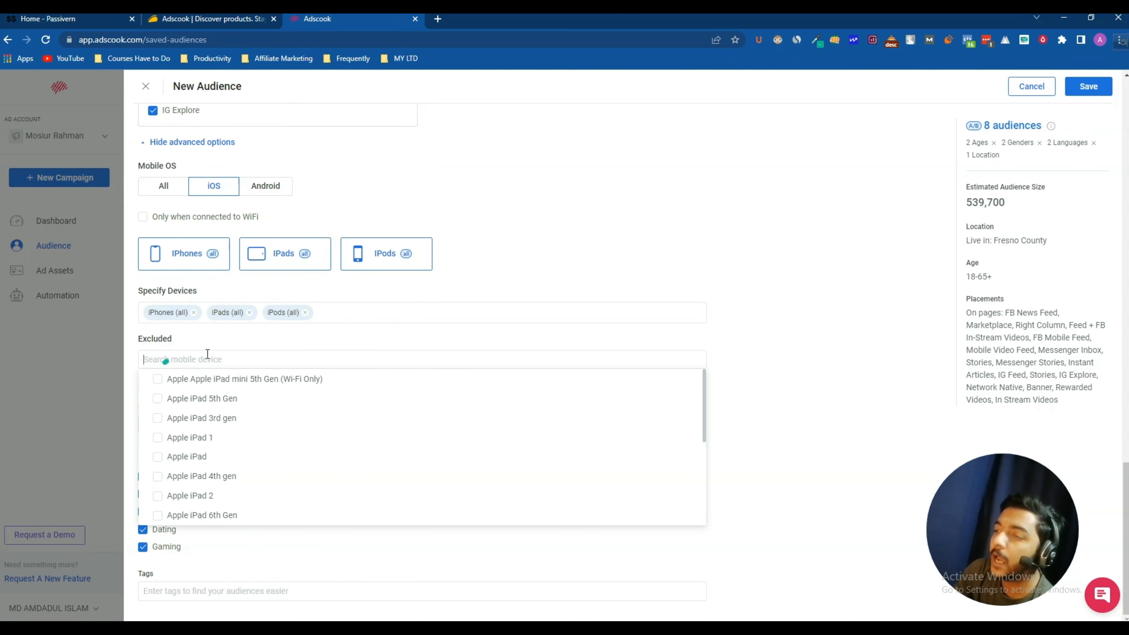
left_click(209, 399)
left_click(208, 462)
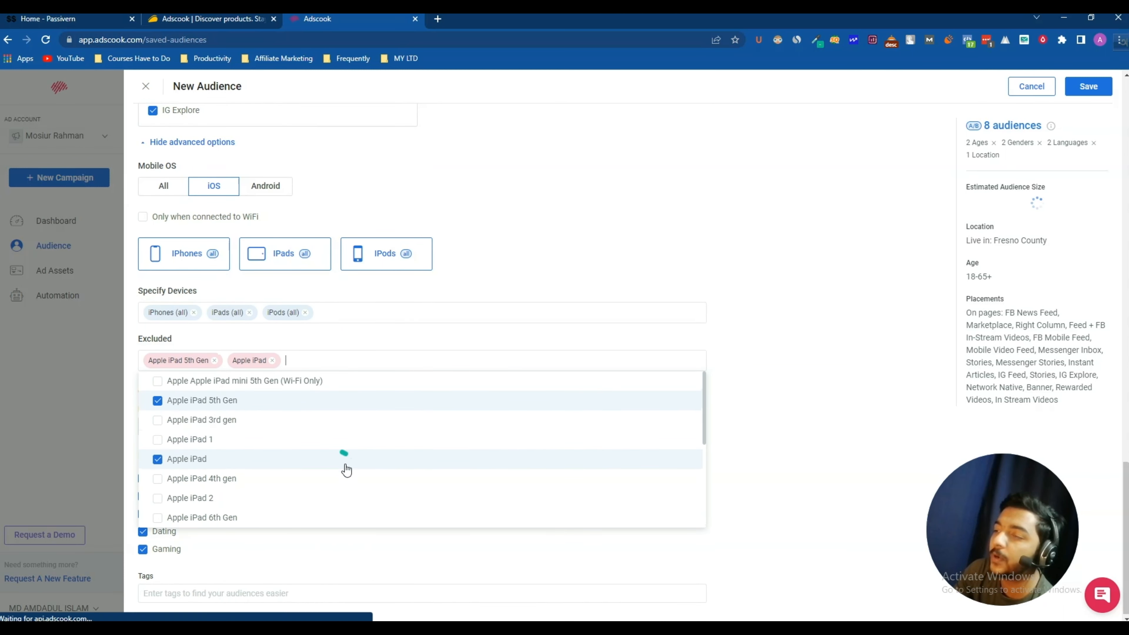
left_click(330, 498)
left_click(424, 331)
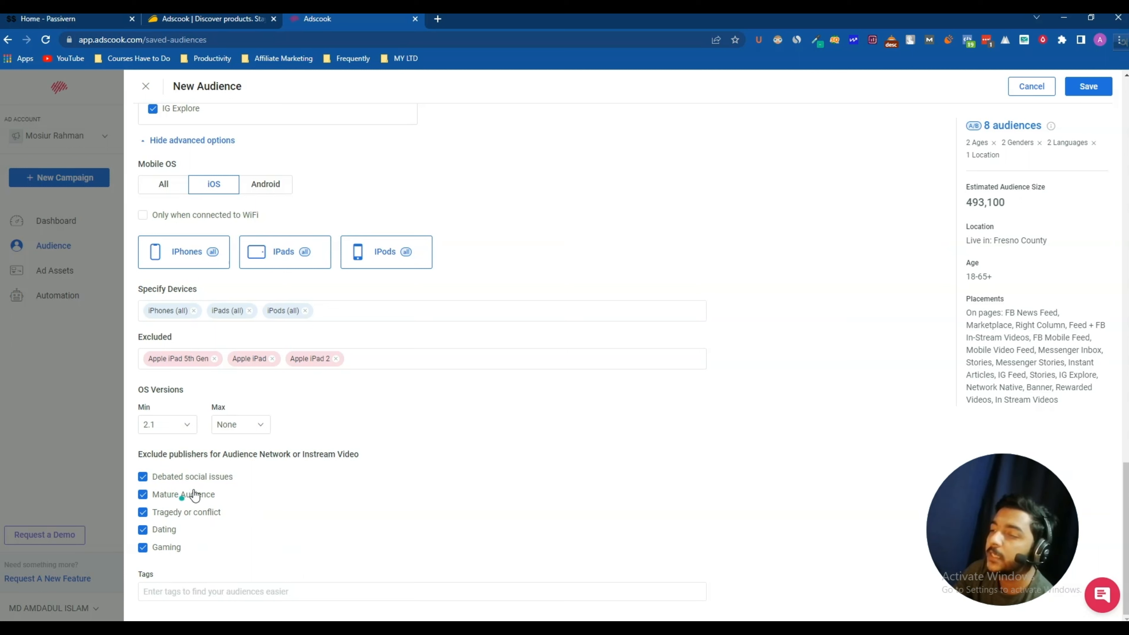
Stop excluding Dating and Gaming publishers and add the tag Hike to the audience
left_click(143, 530)
left_click(143, 548)
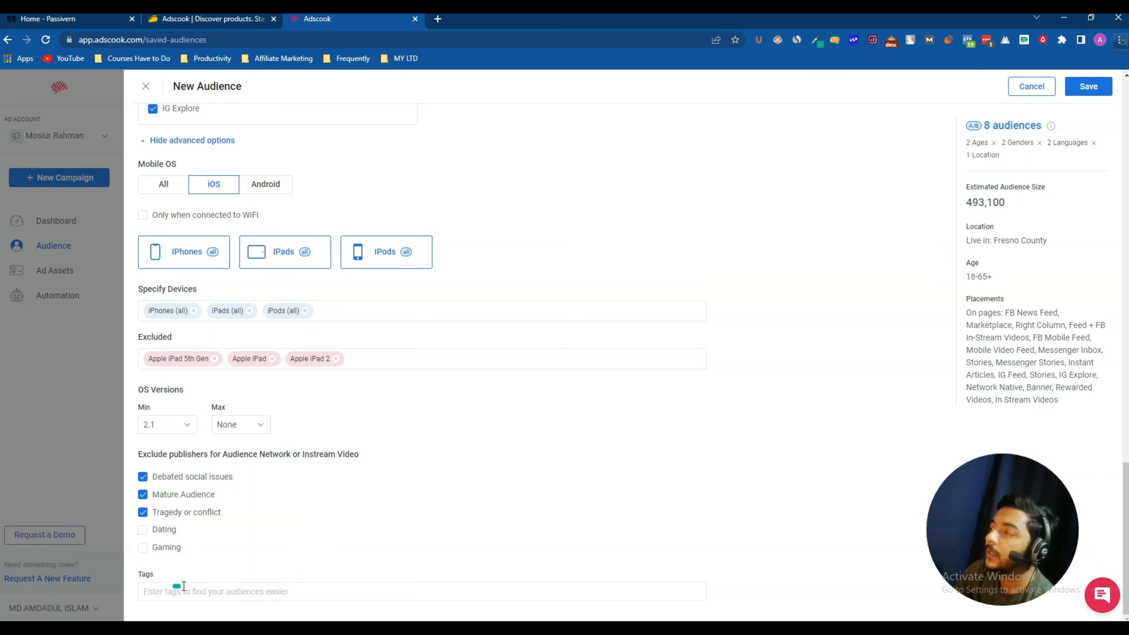
left_click(191, 591)
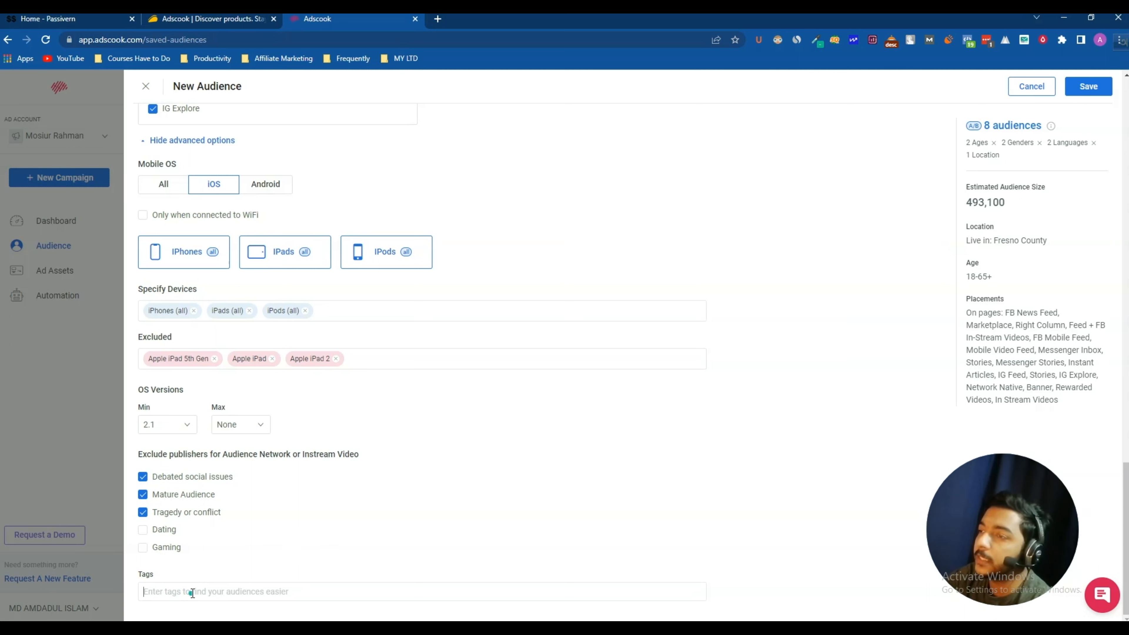
type("Hik")
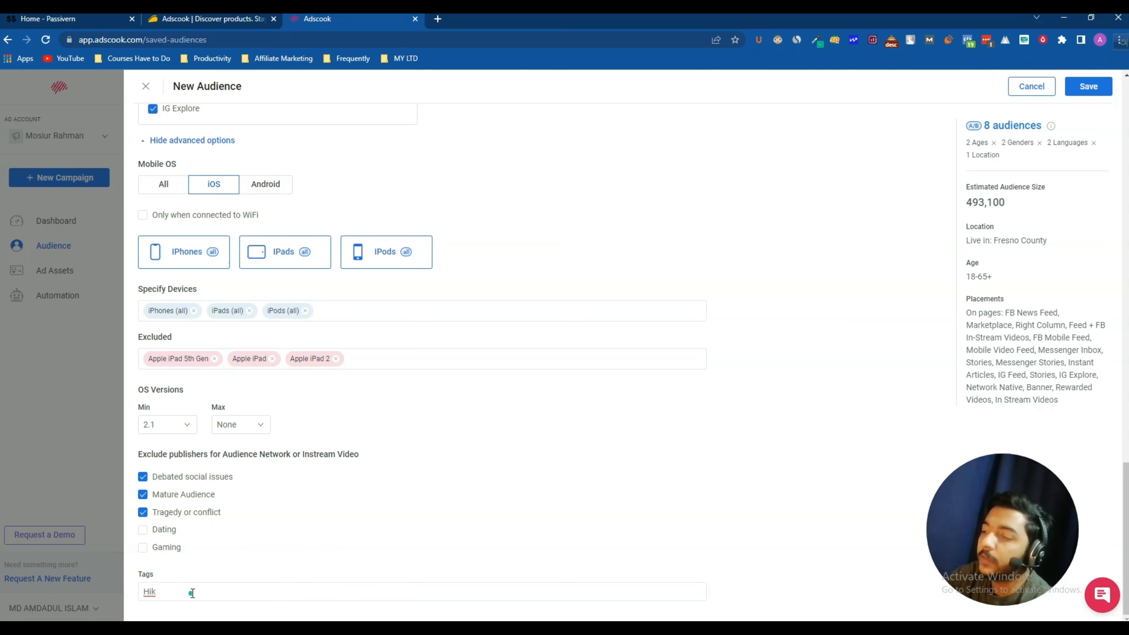
type("e")
key("Return")
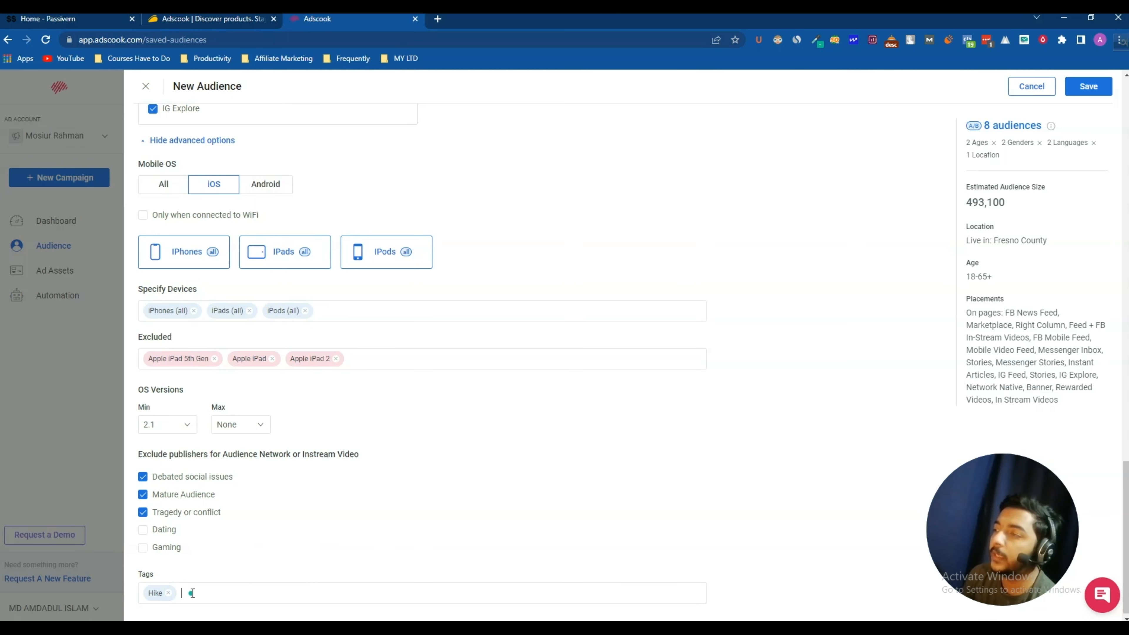
Look back over the audience's placement, language, age and gender settings and save the new audience
scroll(564, 429, "up", 8)
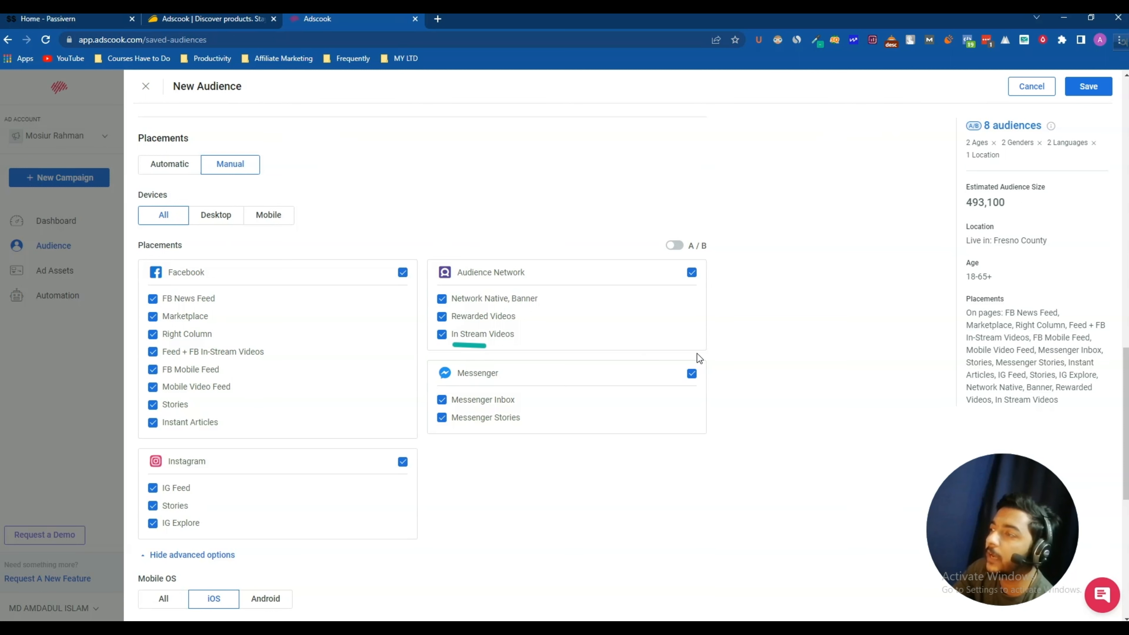
scroll(343, 241, "up", 5)
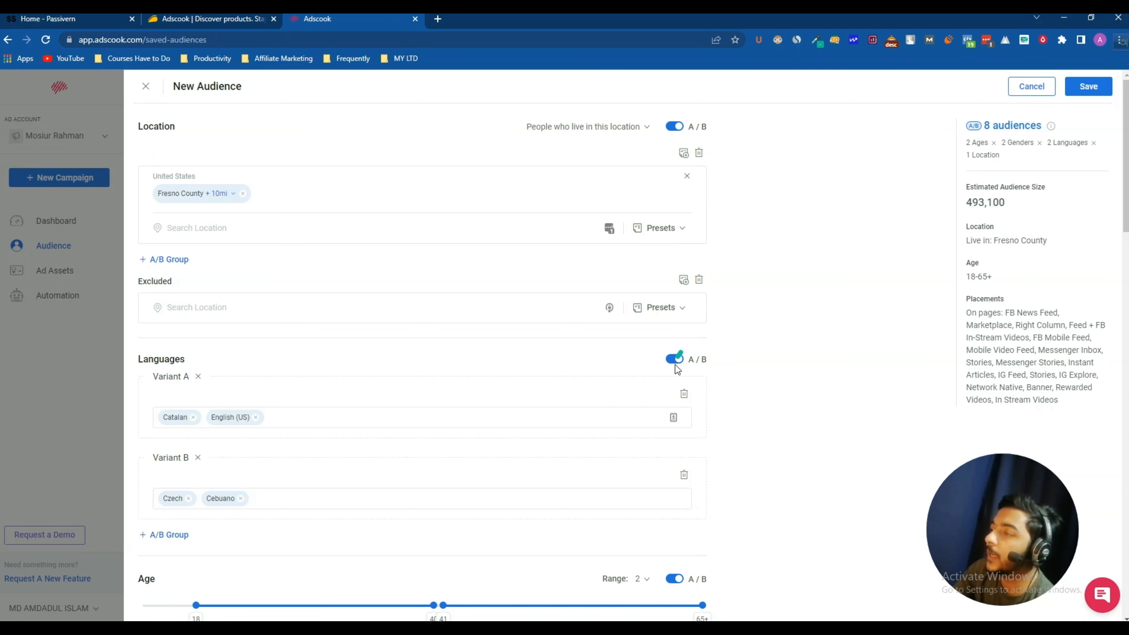
scroll(682, 441, "down", 6)
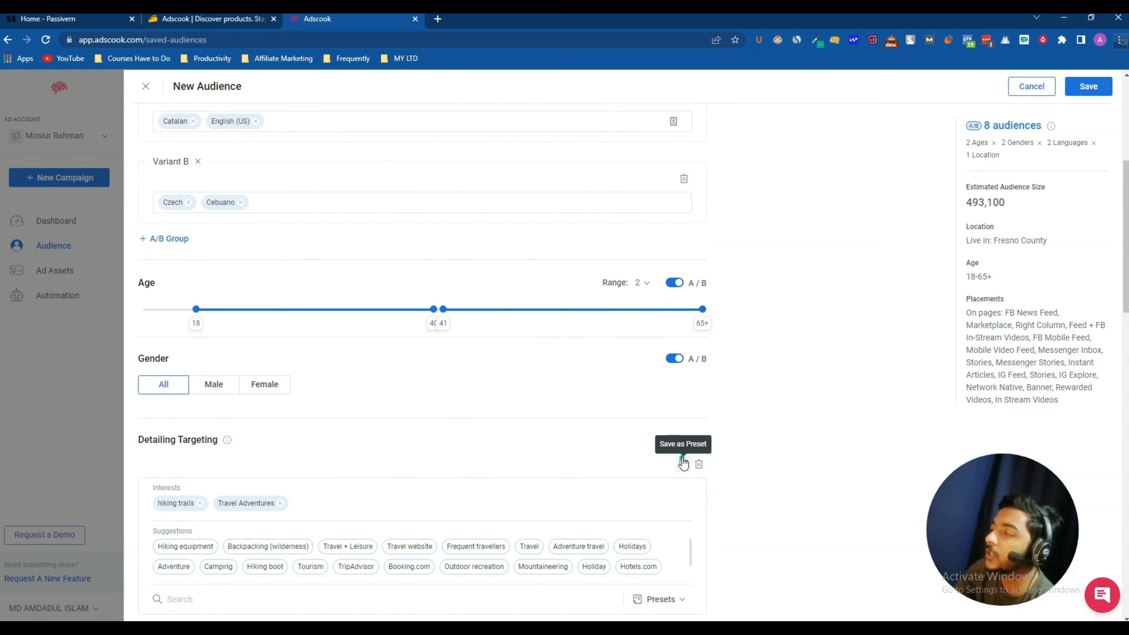
scroll(681, 158, "up", 3)
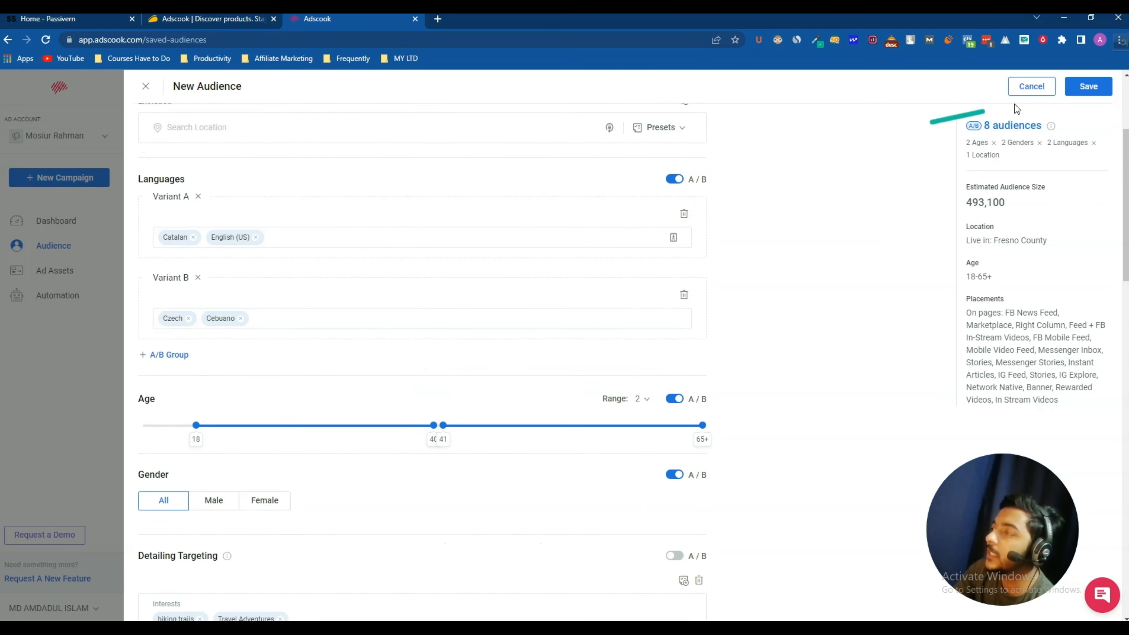
left_click(1091, 88)
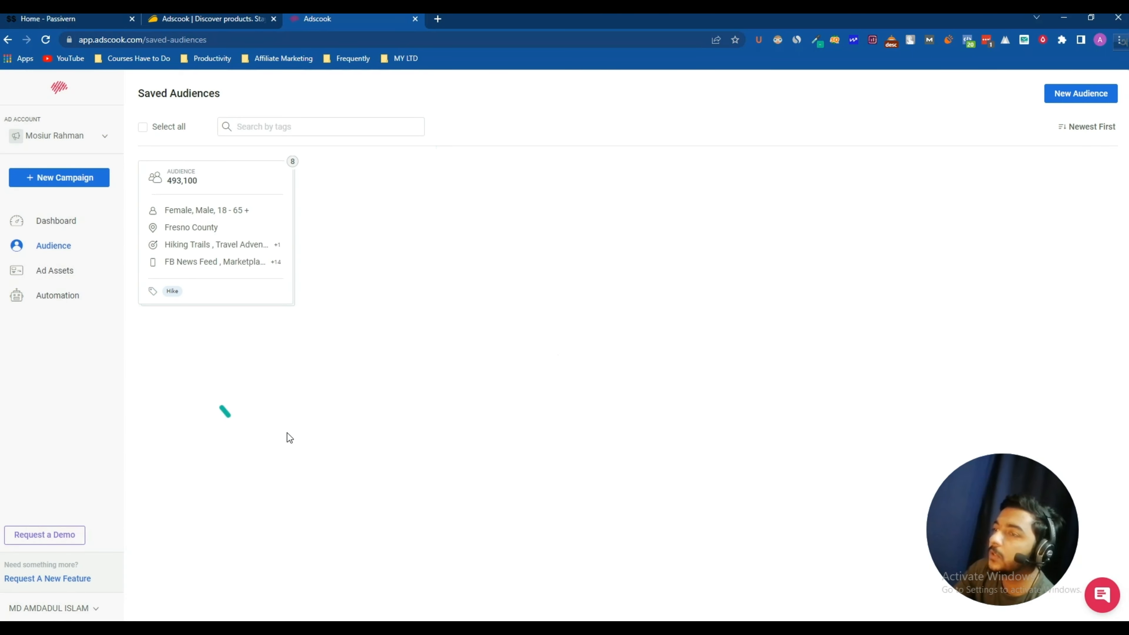
Open the saved audience tagged Hike for editing and close it without changes
mouse_move(178, 208)
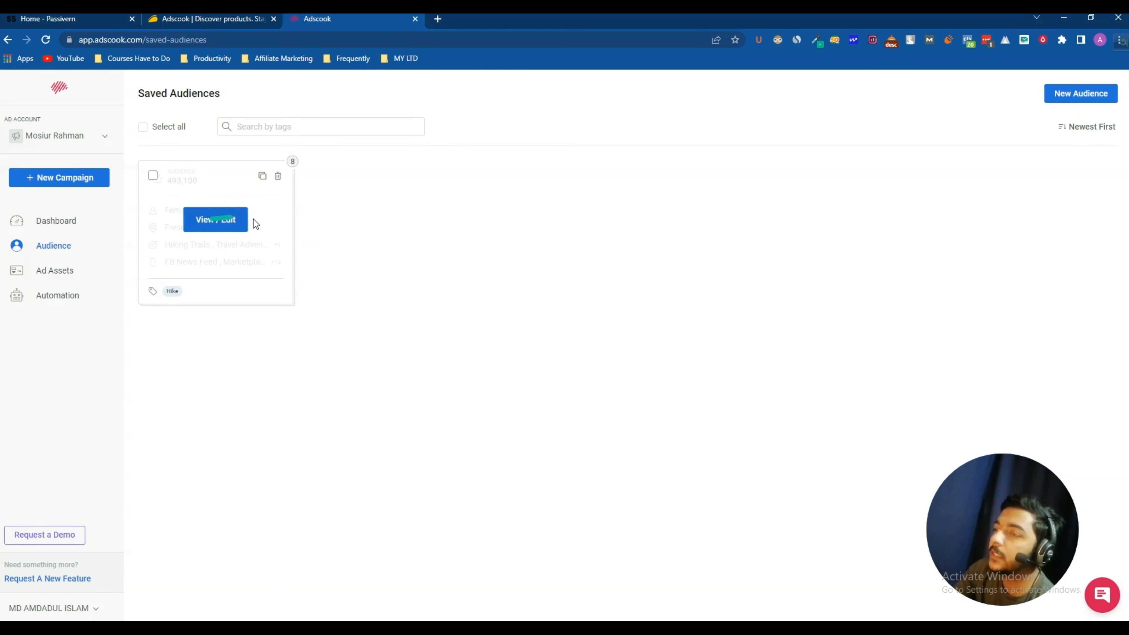
left_click(227, 224)
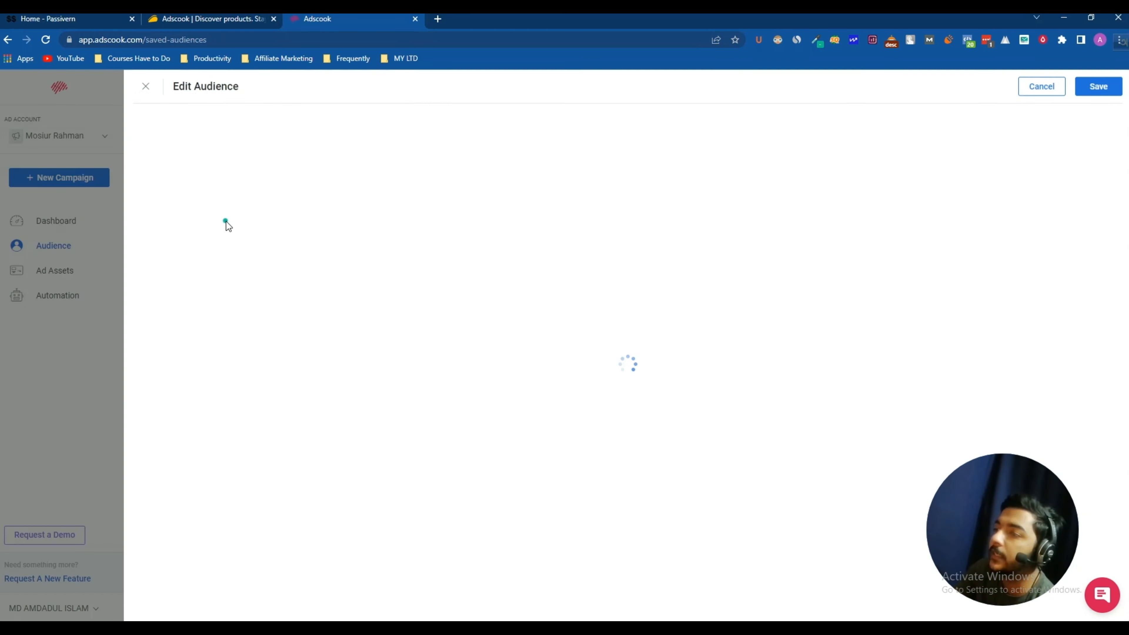
double_click(202, 85)
triple_click(202, 85)
left_click(1032, 87)
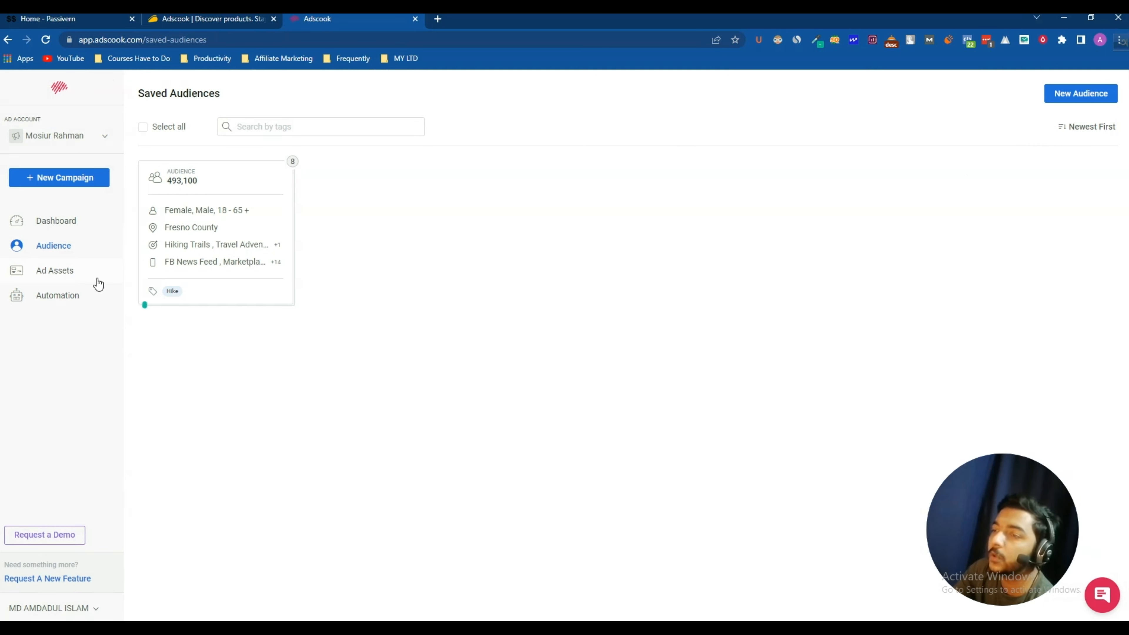
Start a new ad asset and check the Facebook pages and Instagram accounts available for it, keeping the preselected ones
left_click(61, 268)
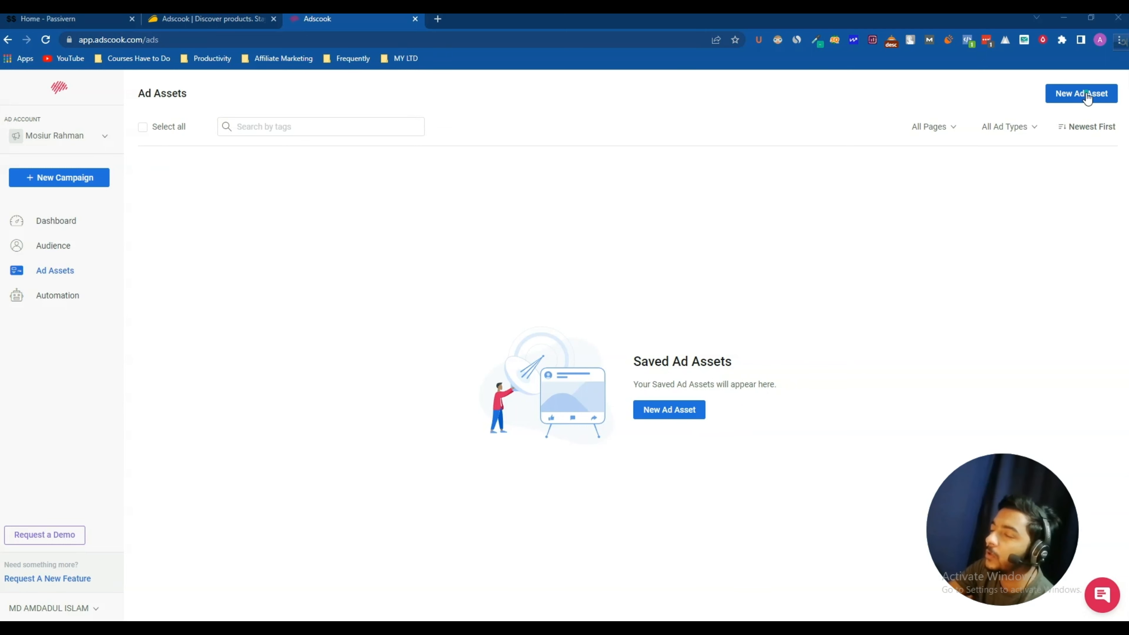
left_click(1085, 96)
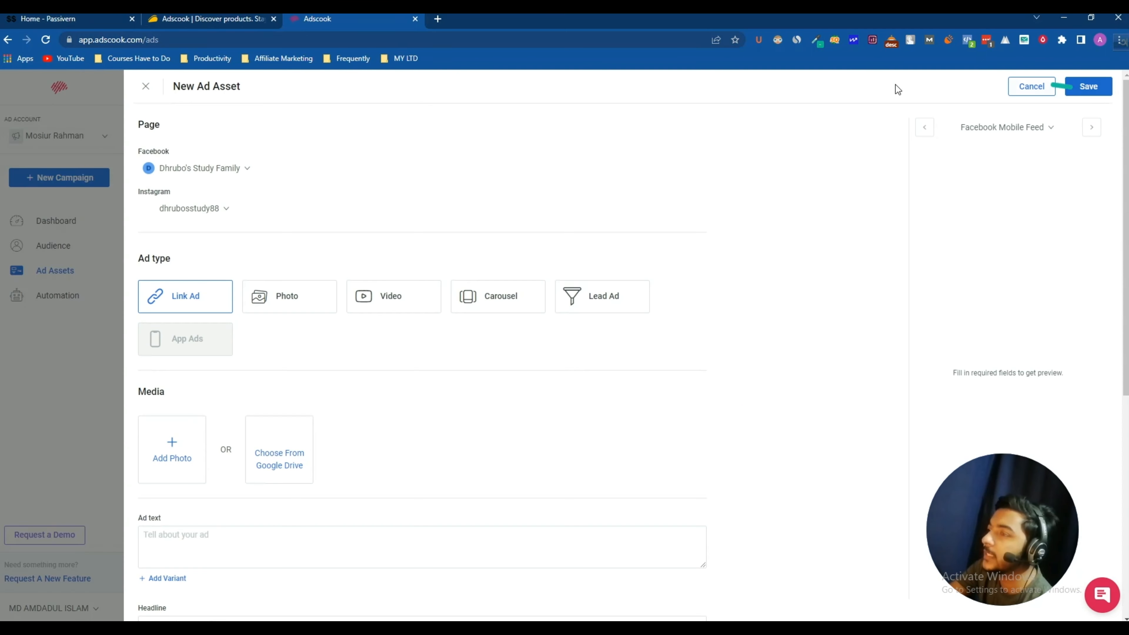
left_click(202, 170)
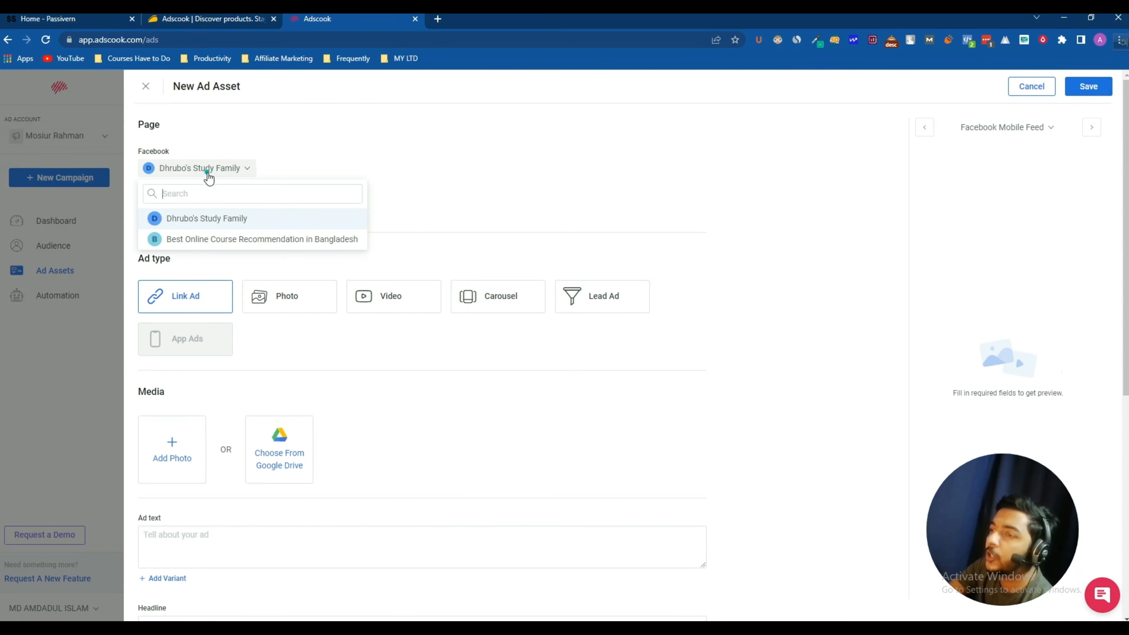
left_click(304, 162)
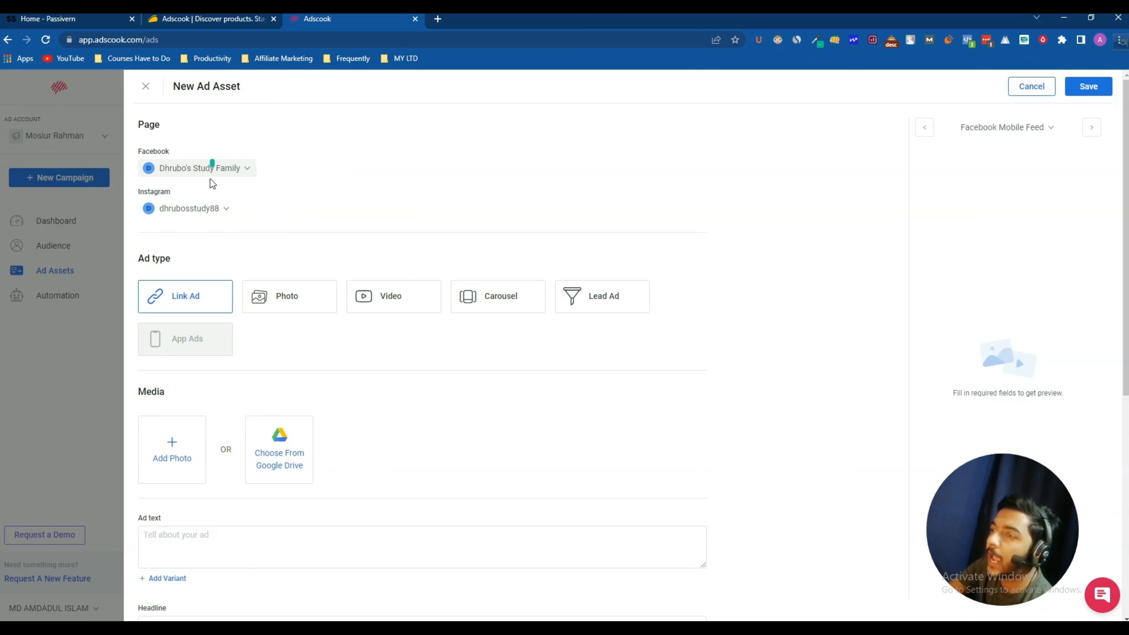
left_click(184, 211)
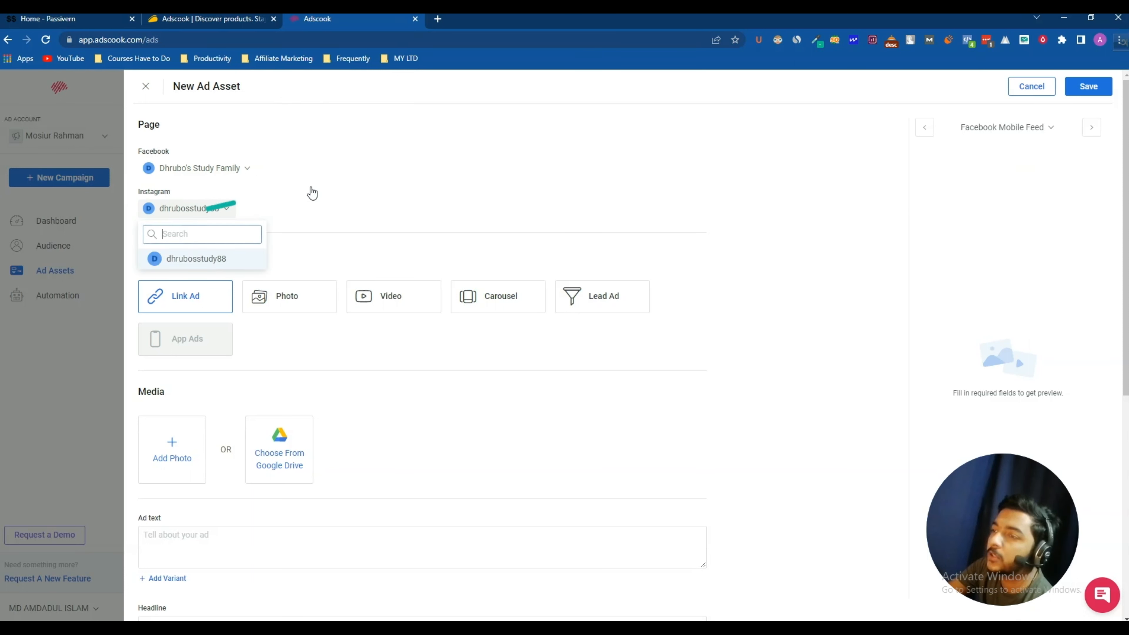
left_click(334, 213)
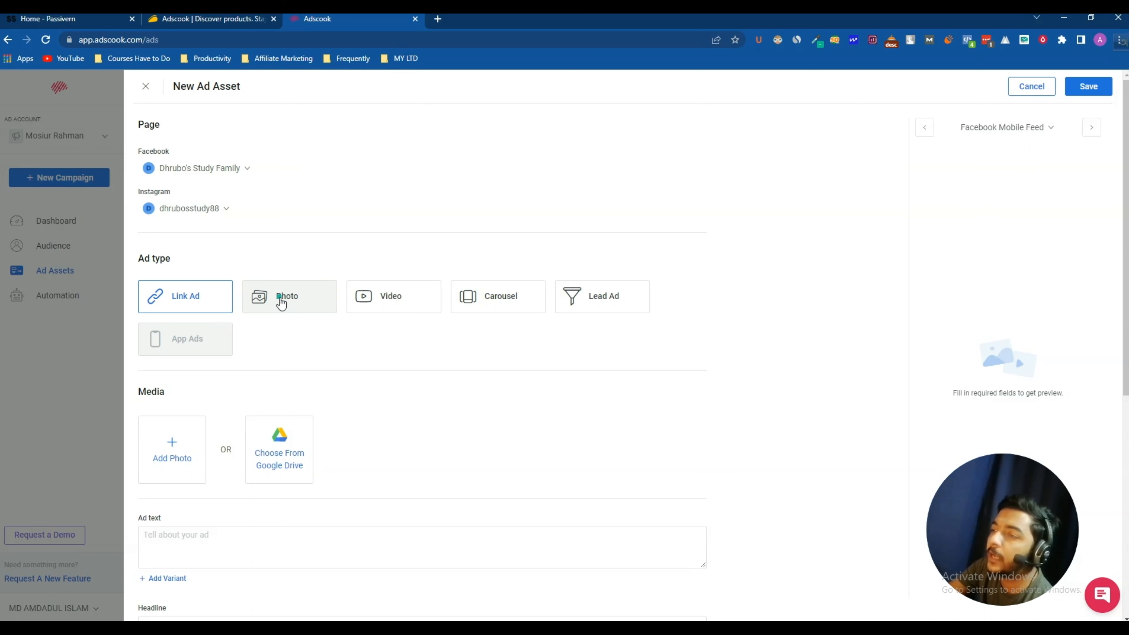
Set the ad type to Photo and upload Leanbe Lifetime Deal Review (1).png from Downloads as the ad image
left_click(263, 300)
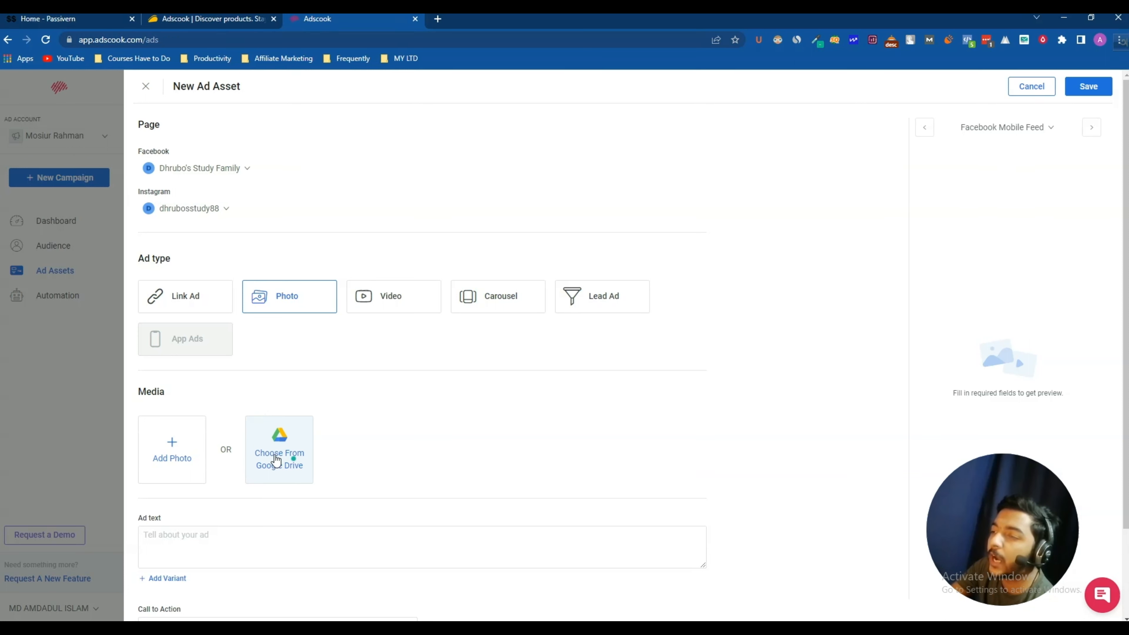
left_click(174, 449)
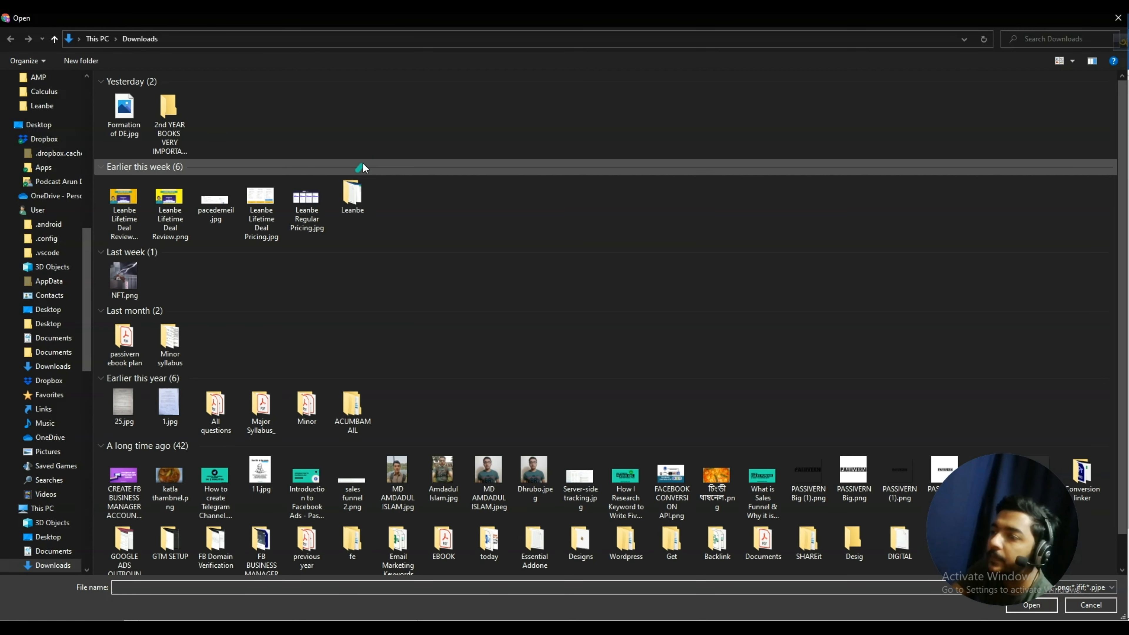
left_click(124, 209)
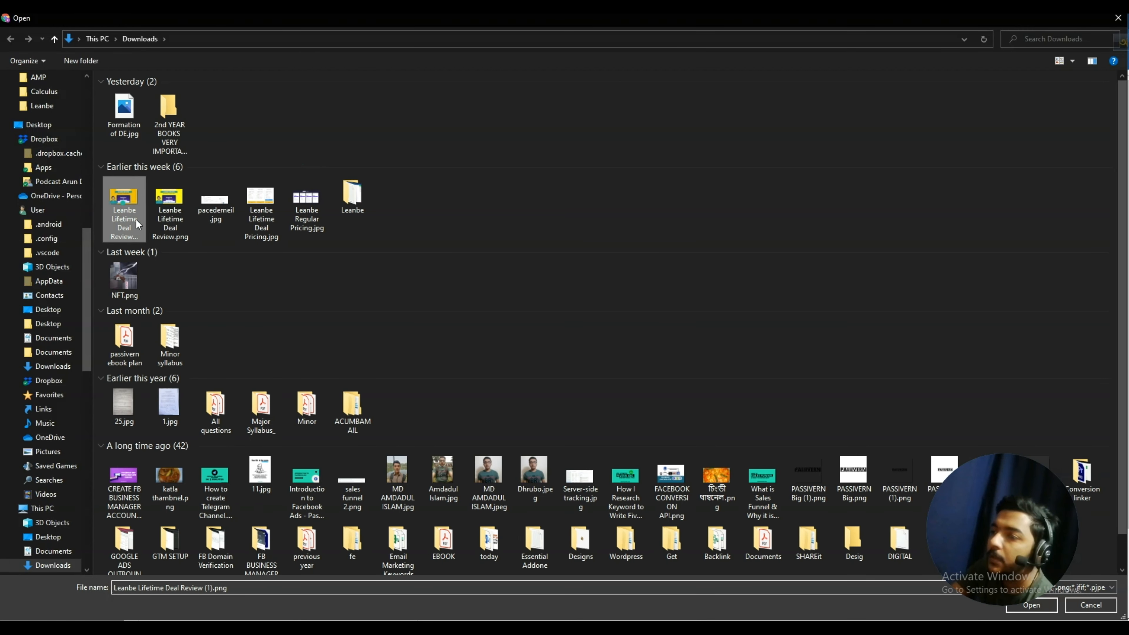
left_click(1031, 605)
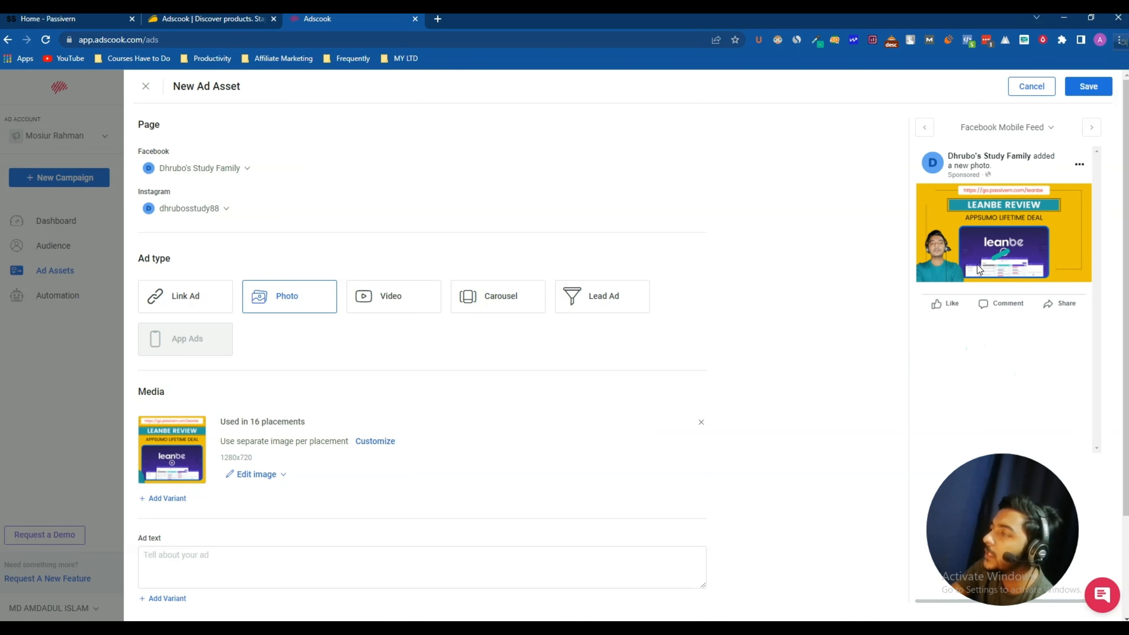
scroll(447, 434, "down", 2)
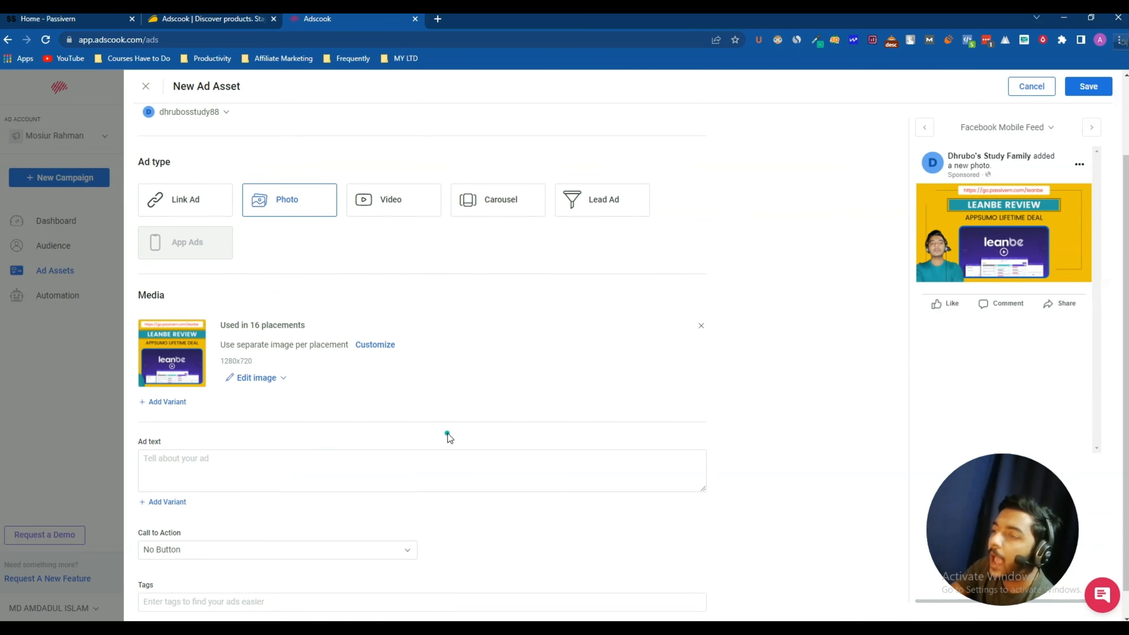
Add a second media variant using Leanbe Lifetime Deal Review.png from Downloads
left_click(175, 442)
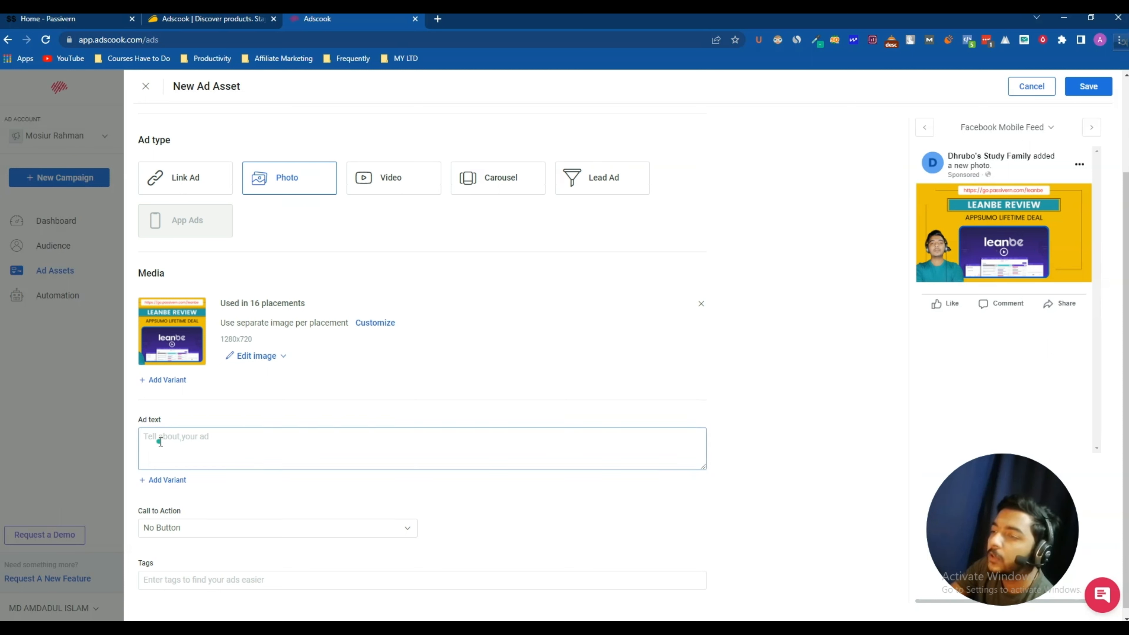
left_click(163, 381)
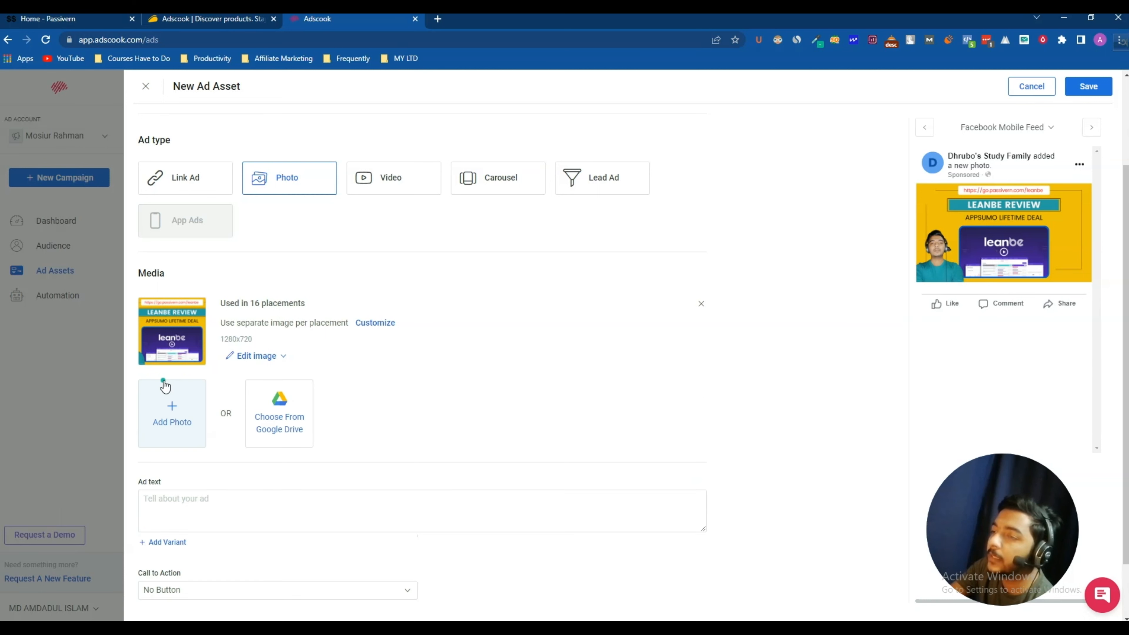
left_click(185, 411)
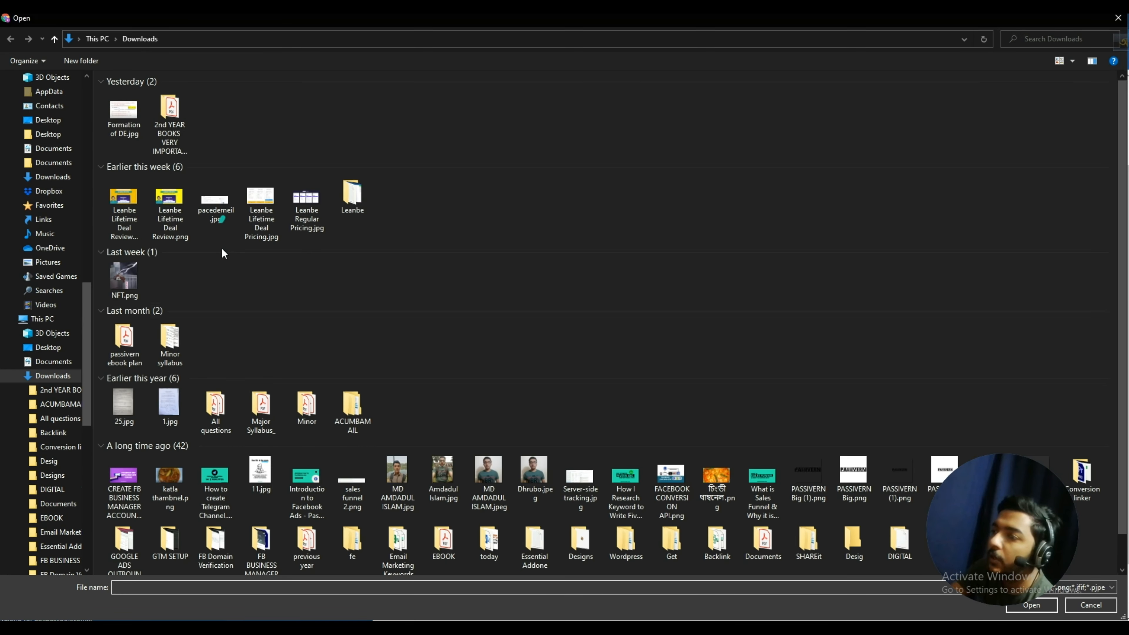
left_click(169, 211)
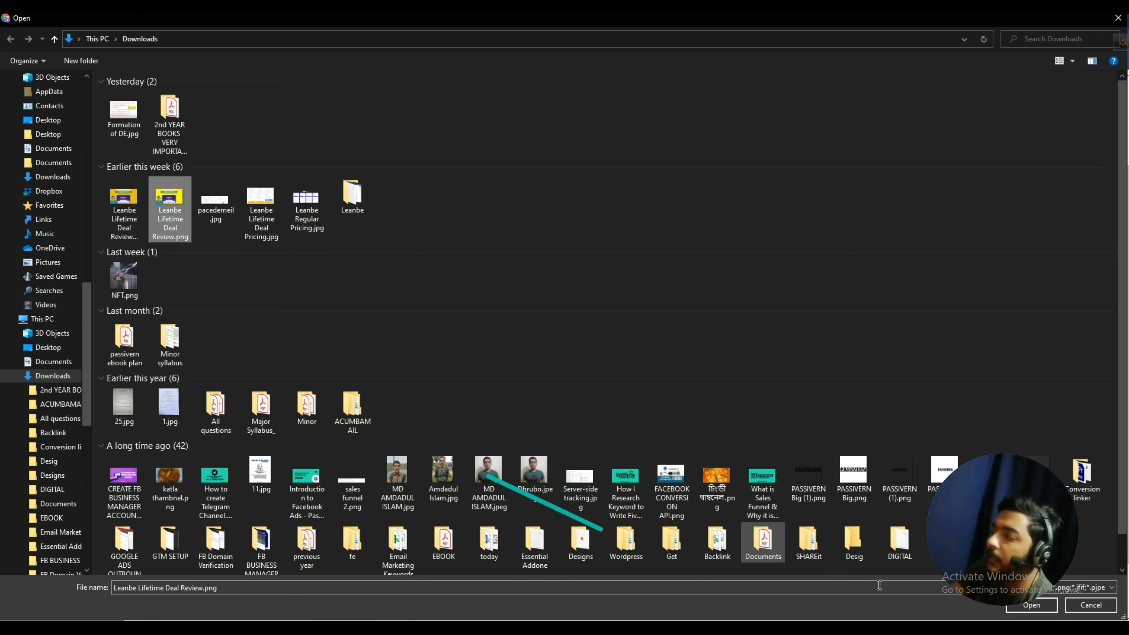
left_click(1050, 604)
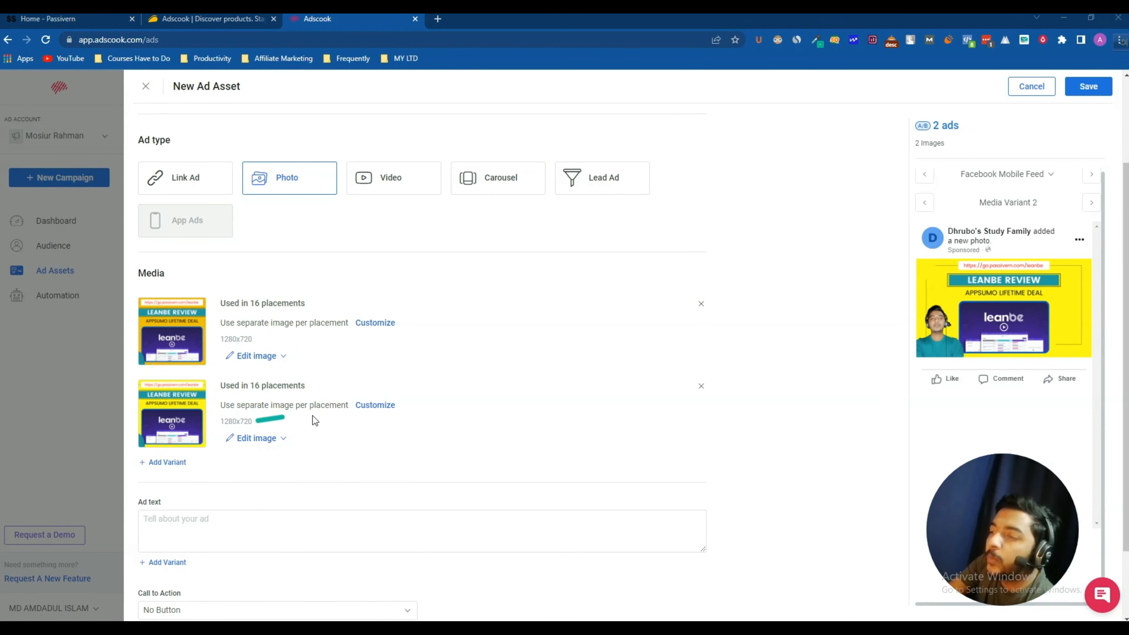
Customize the second image per placement: shift the Square 1:1 crop slightly, check the Portrait and Landscape crops and save
left_click(379, 405)
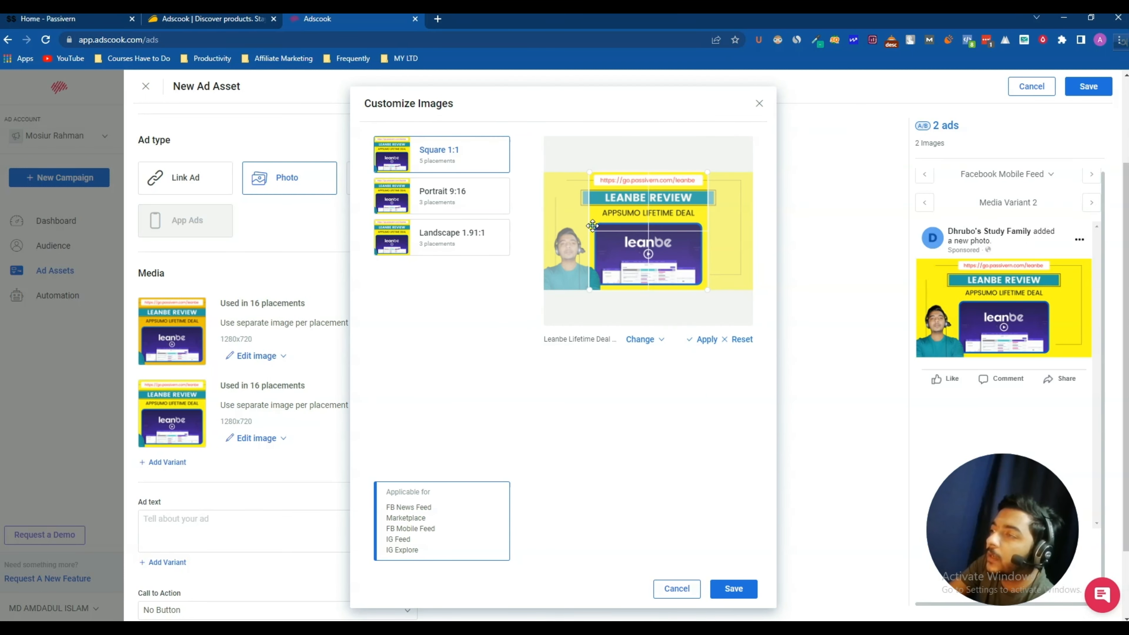
left_click_drag(596, 232, 592, 233)
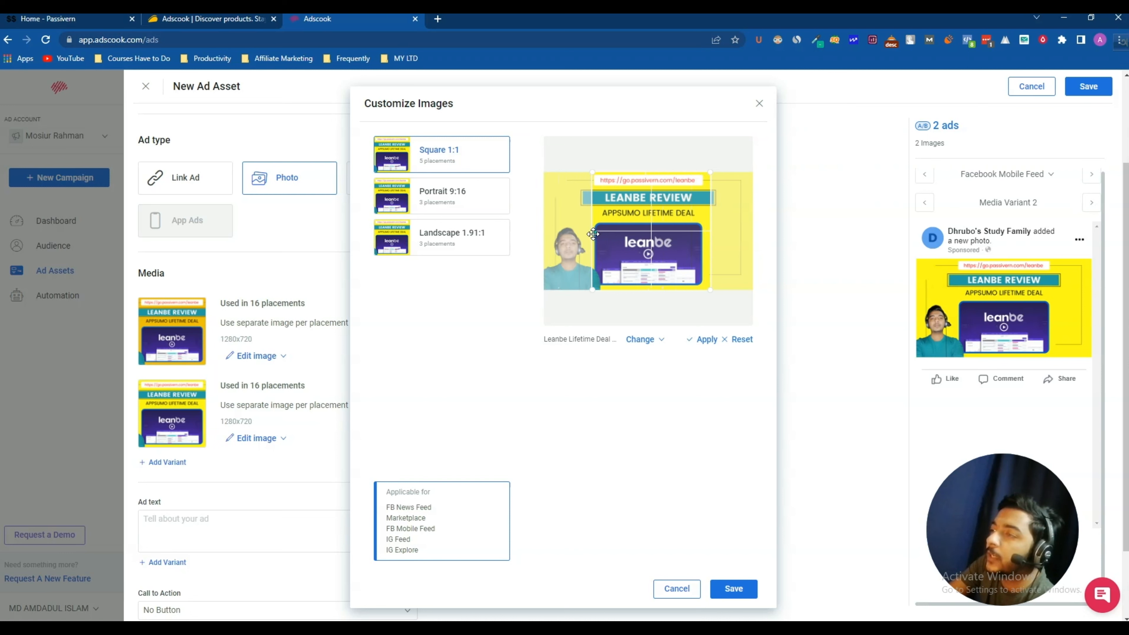
left_click(441, 201)
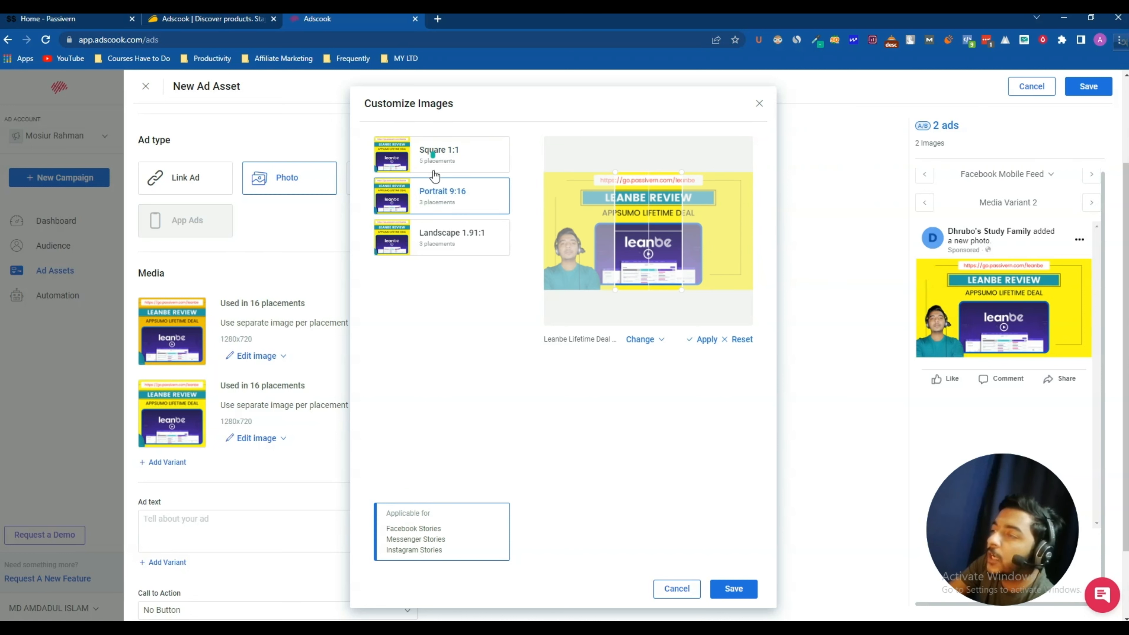
left_click(436, 251)
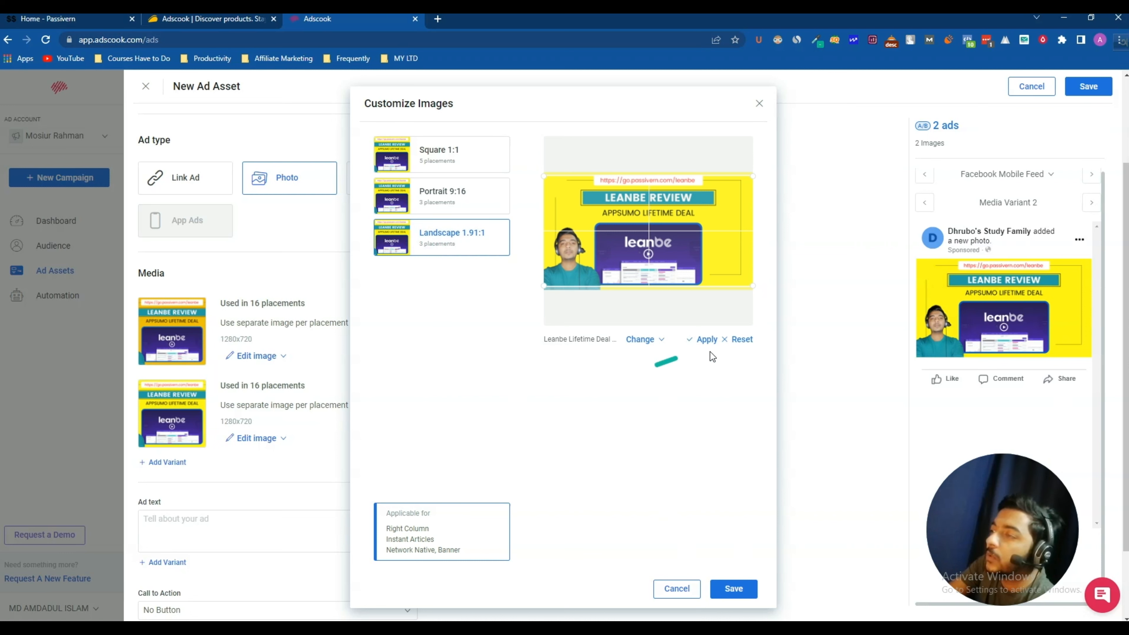
left_click(641, 341)
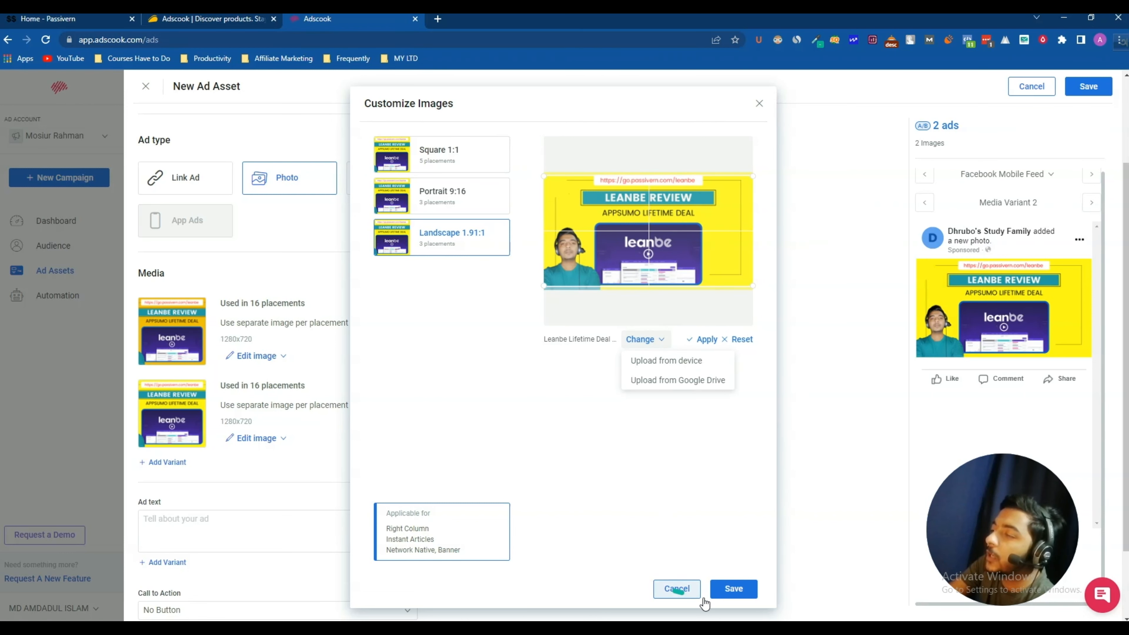
left_click(732, 590)
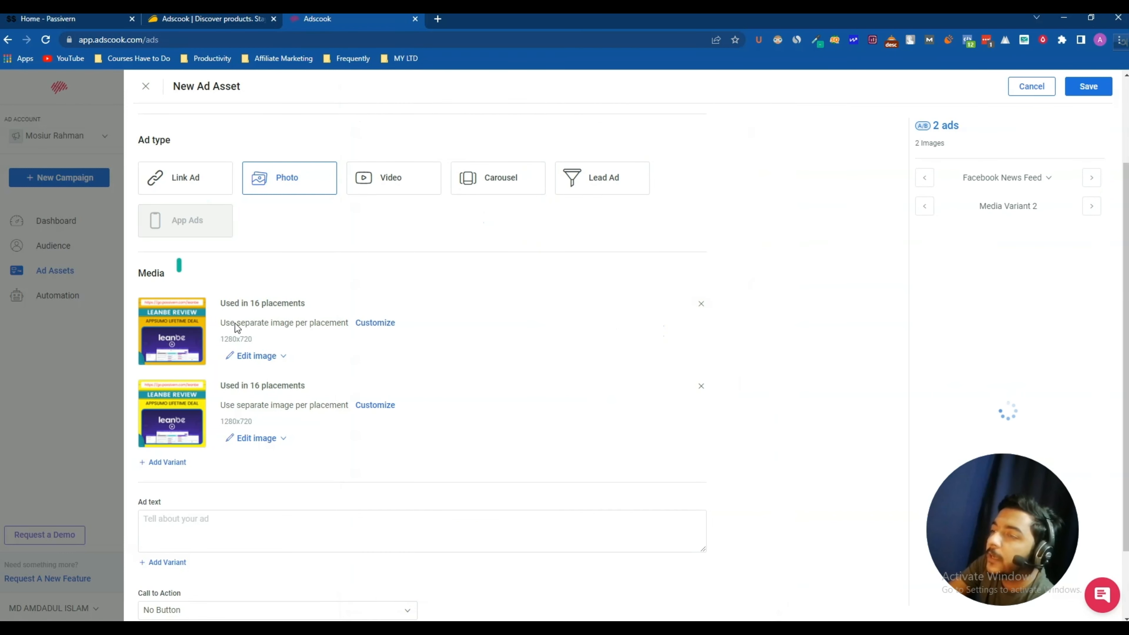
Enter "This is Ad Text" as the ad text and check it in the ad preview
left_click(179, 524)
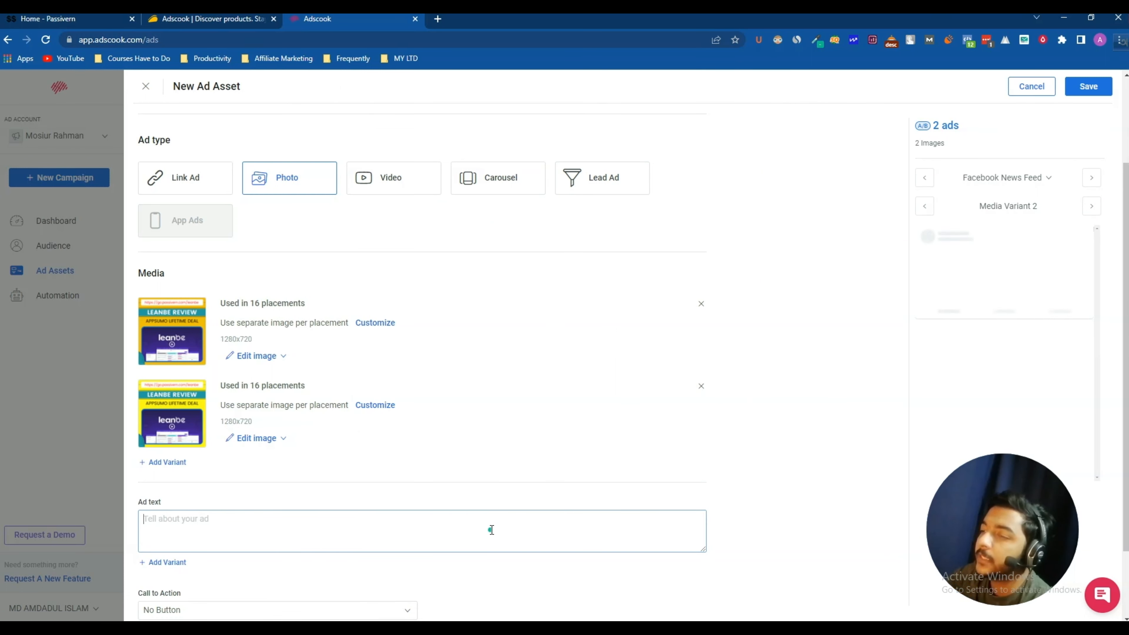
type("This is Ad Text")
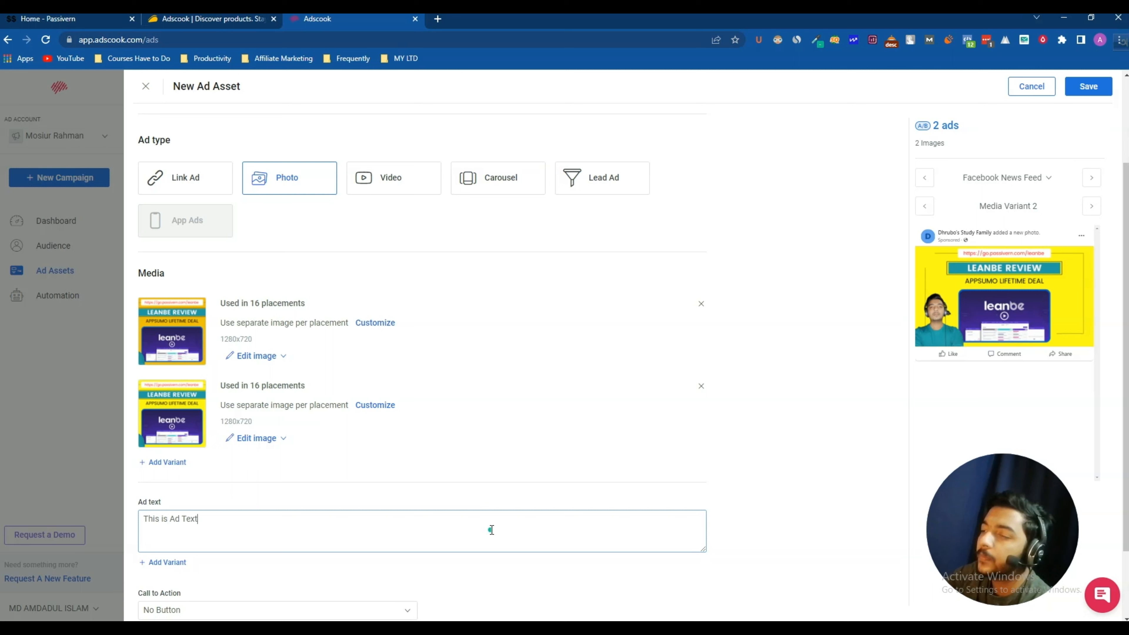
left_click(451, 491)
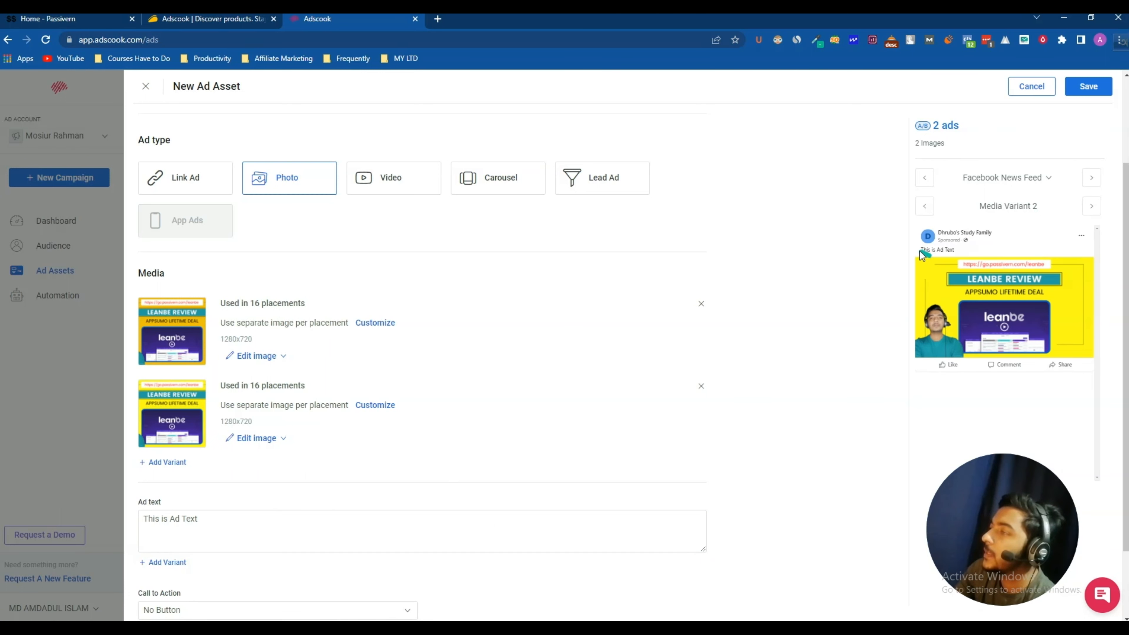
left_click(967, 252)
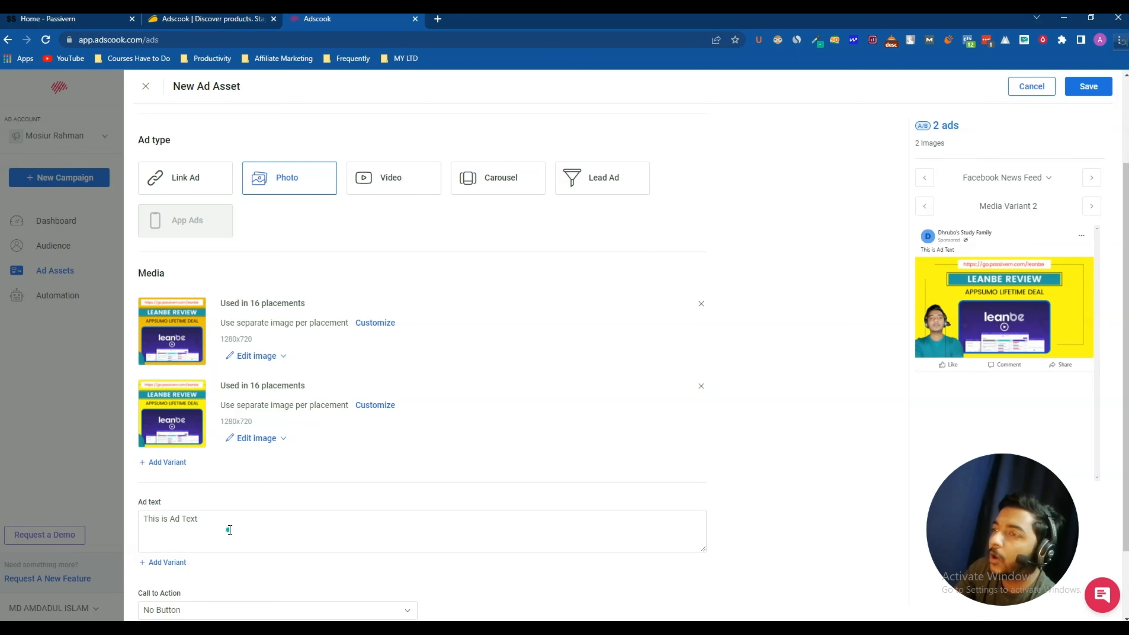
Switch to the AppSumo deal page and copy the TL;DR line "Alternative to: Smartly.io and Revealbot"
left_click(213, 20)
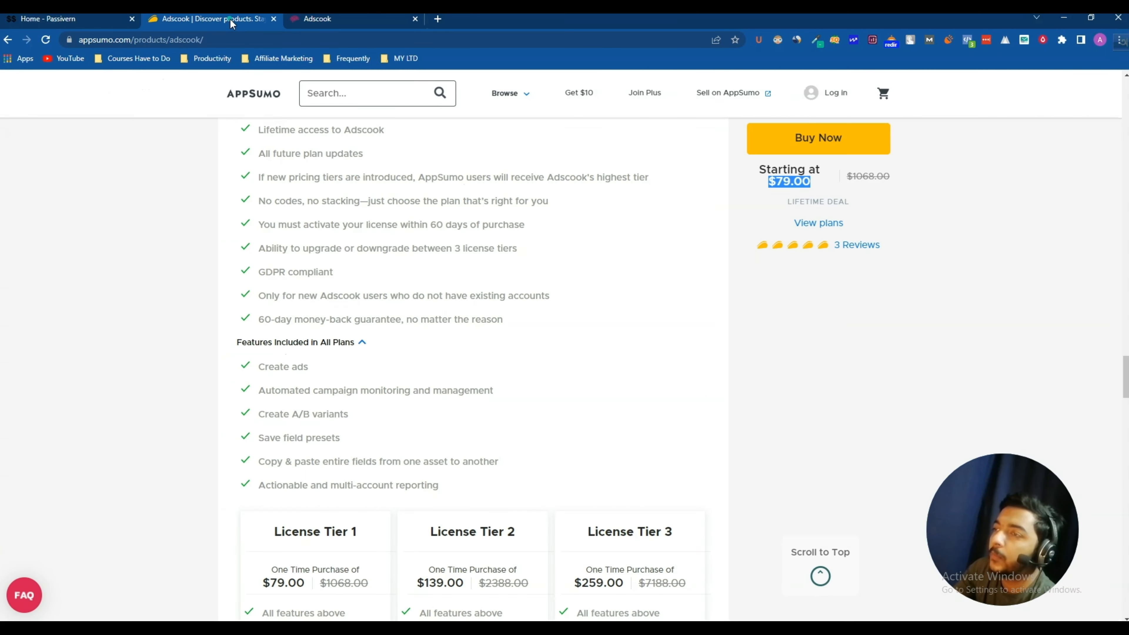
left_click(303, 394)
scroll(295, 311, "up", 15)
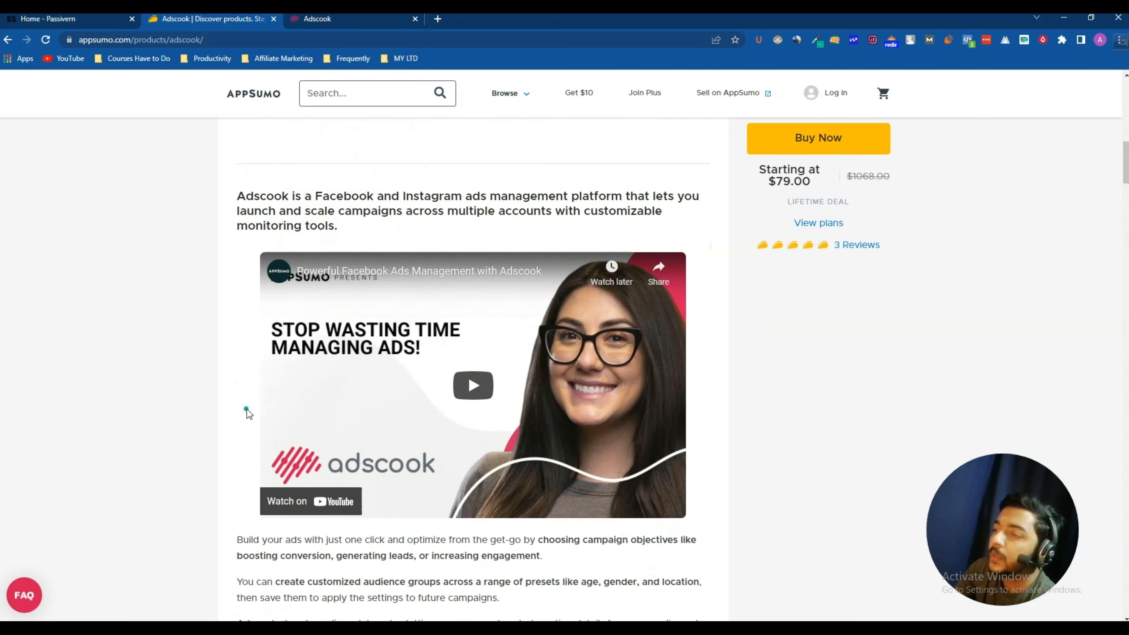
scroll(246, 409, "up", 9)
scroll(246, 410, "down", 5)
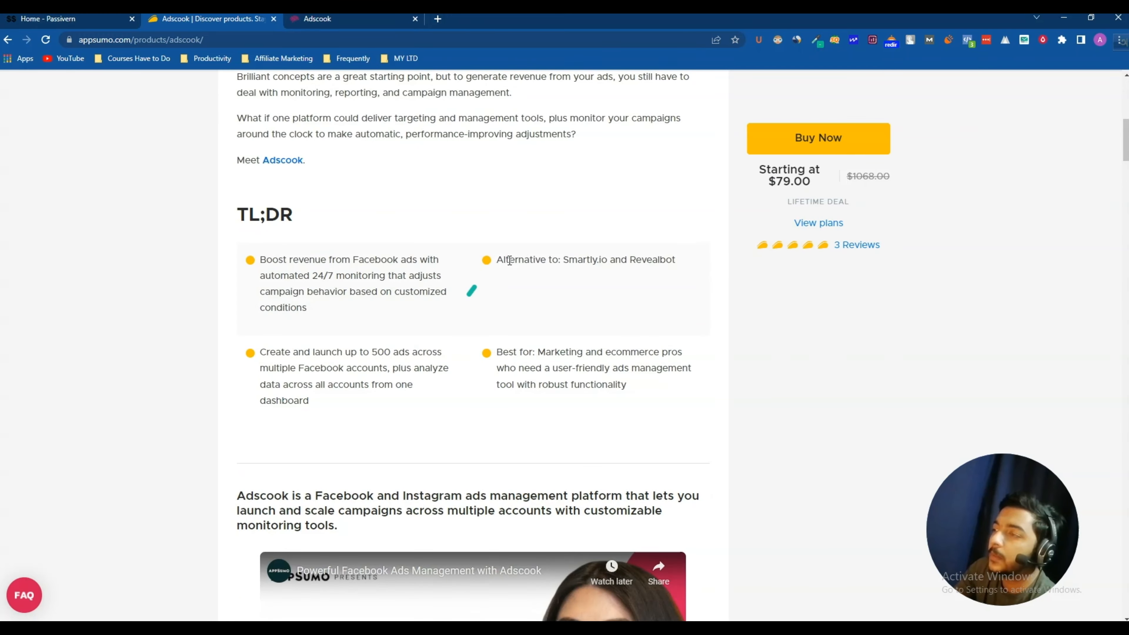
triple_click(526, 258)
right_click(526, 256)
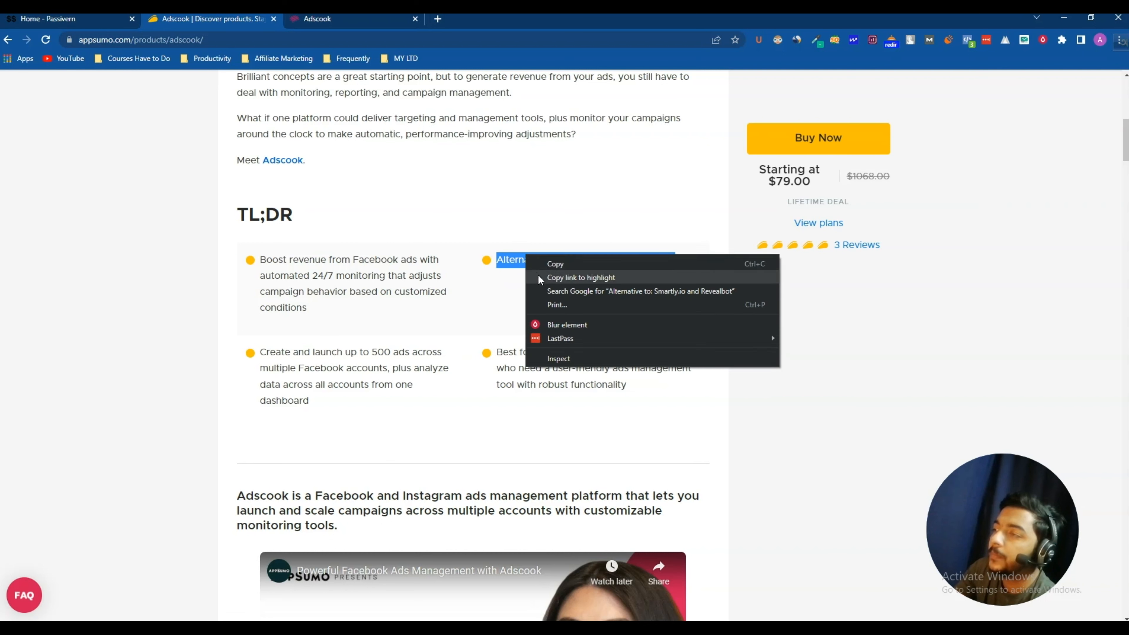
left_click(548, 263)
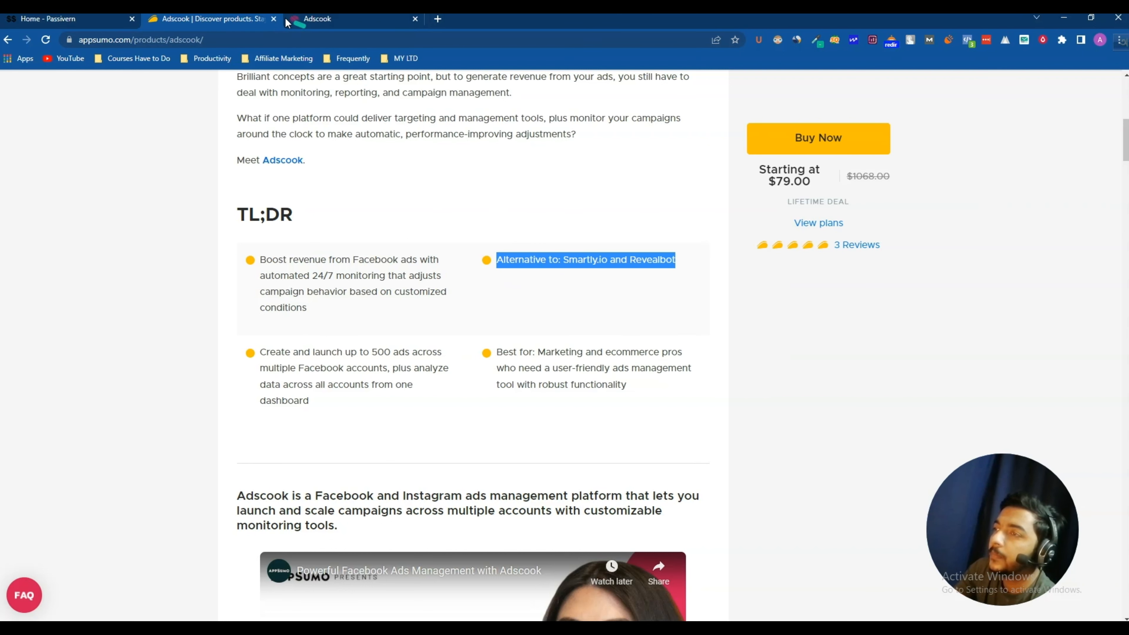
Return to the Adscook ad asset and replace the ad text with "Alternative to: Smartly.io and Revealbot"
left_click(321, 20)
triple_click(223, 531)
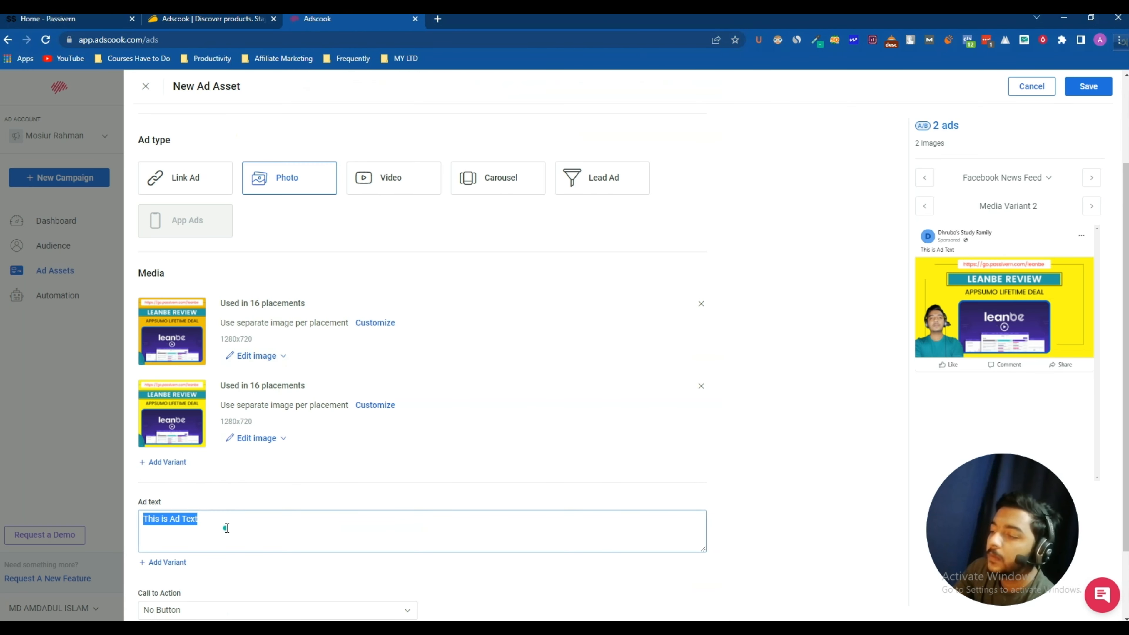
key("ctrl+v")
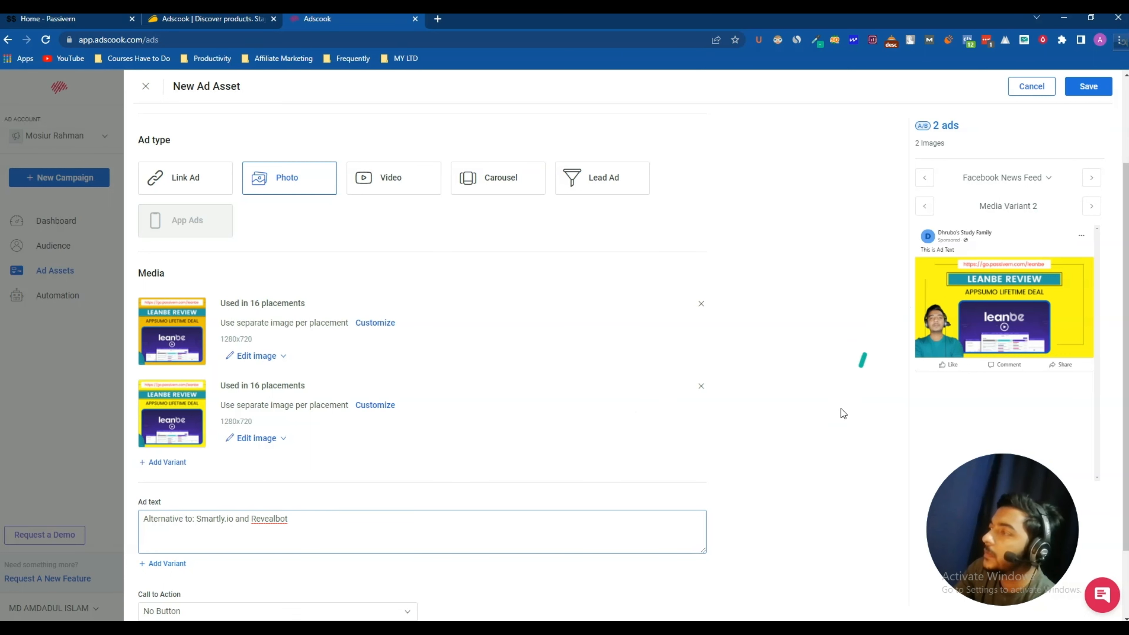
left_click(402, 501)
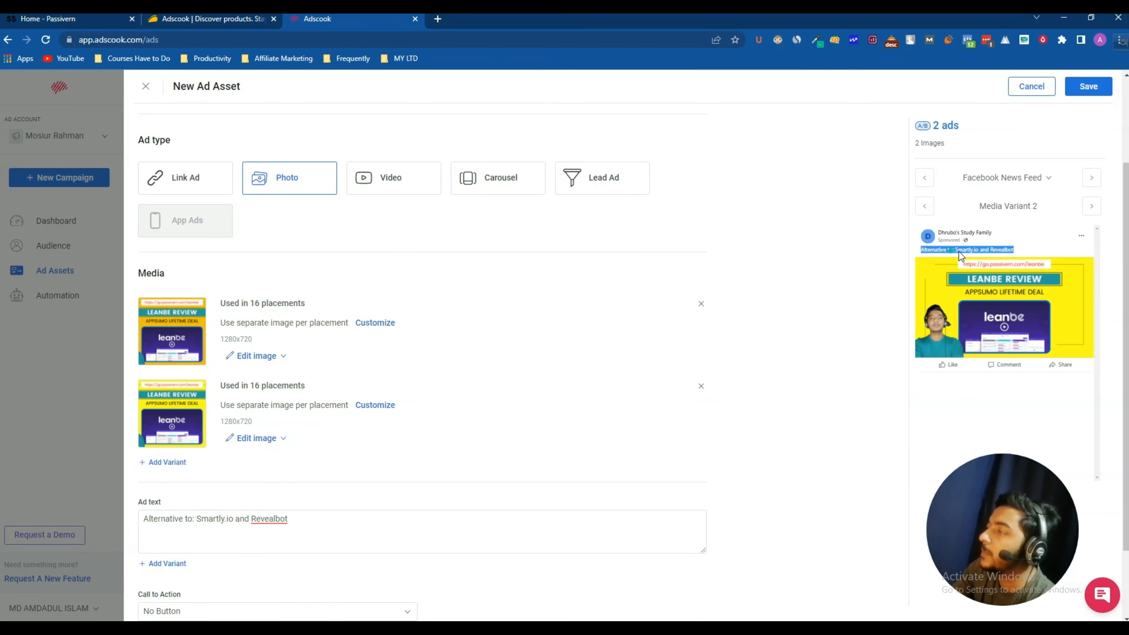
scroll(386, 486, "down", 2)
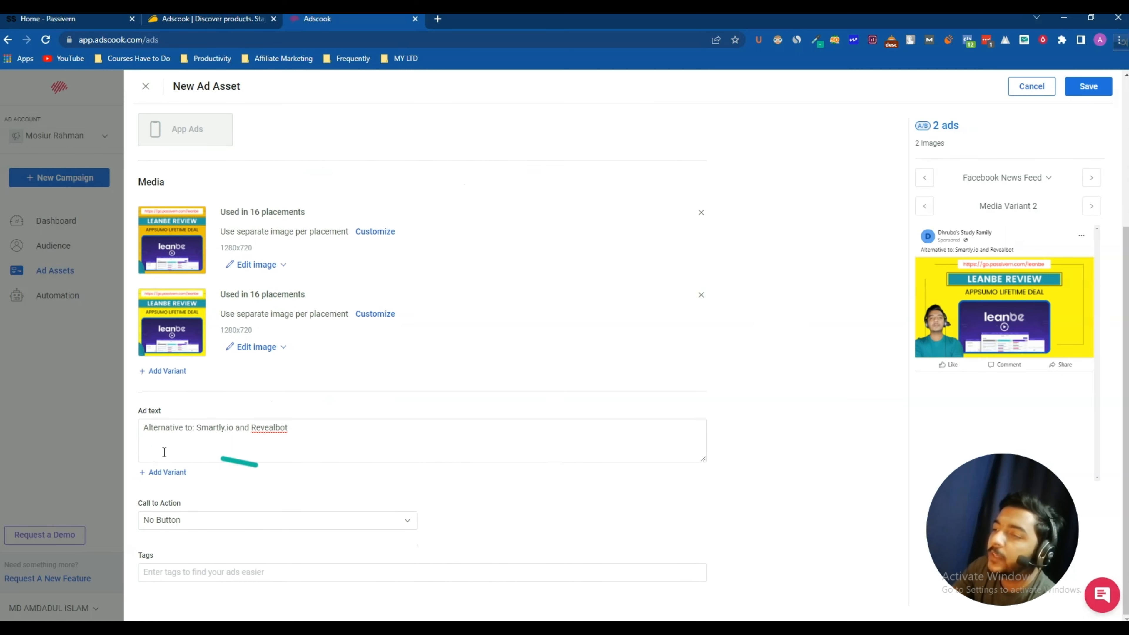
left_click(174, 519)
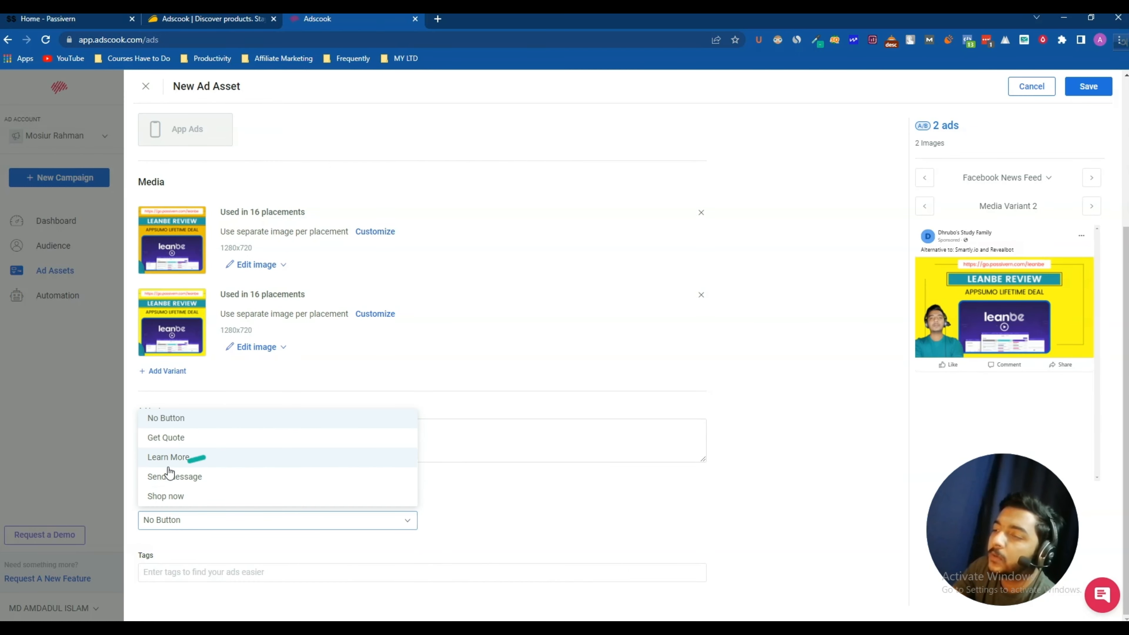
left_click(191, 496)
scroll(349, 490, "down", 2)
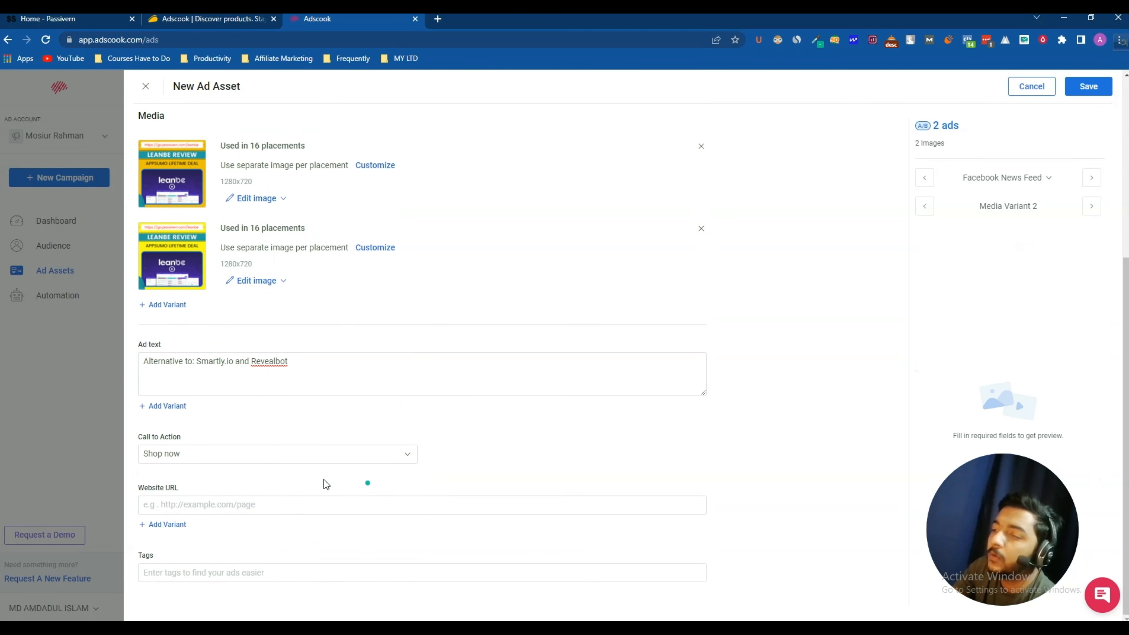
left_click(191, 507)
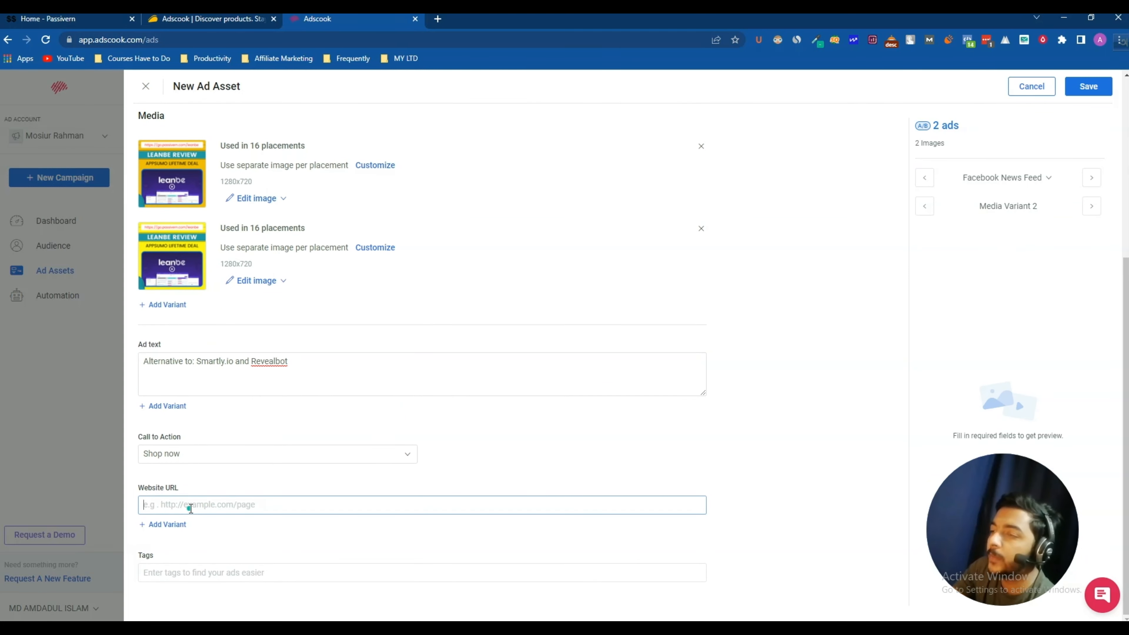
type("www.passivern")
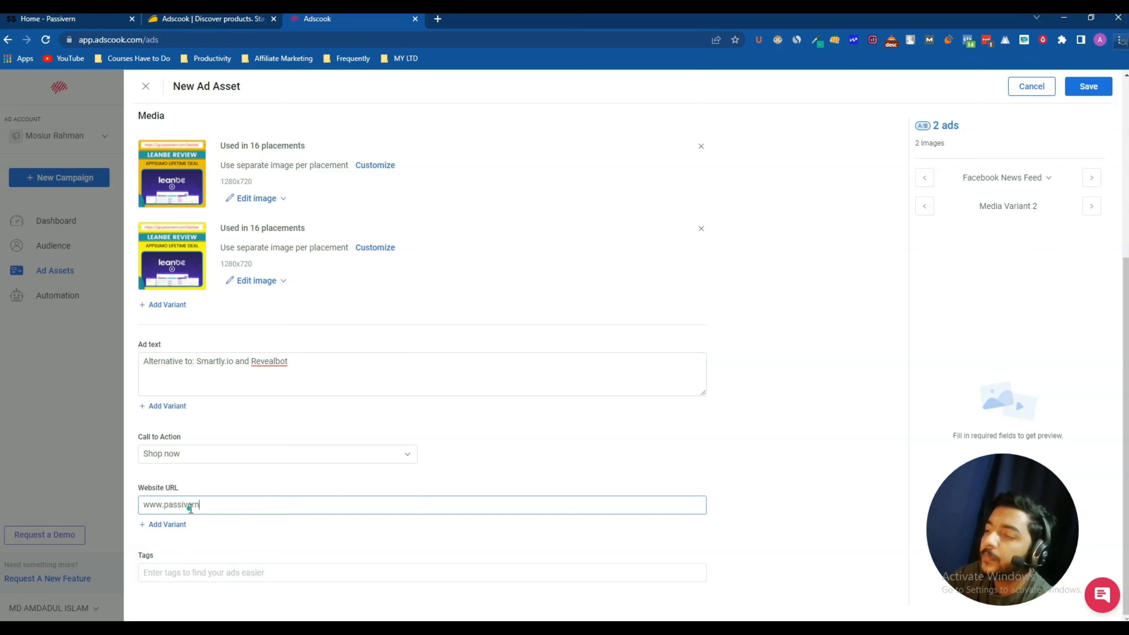
type(".com")
left_click(236, 540)
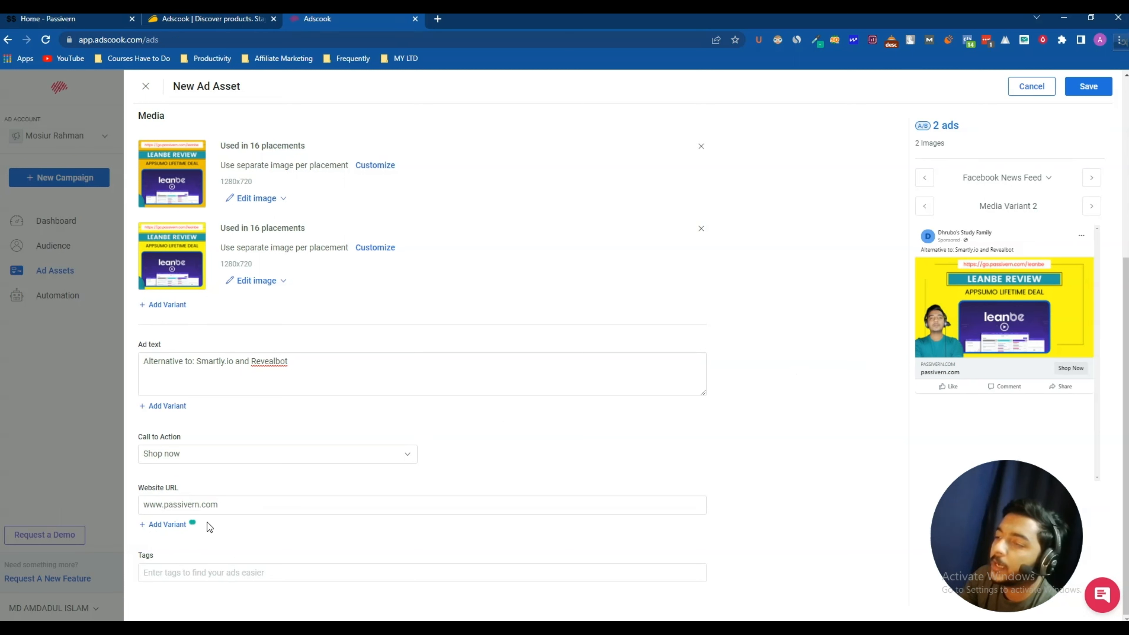
Add the existing tag Hike to the photo ad asset
left_click(157, 573)
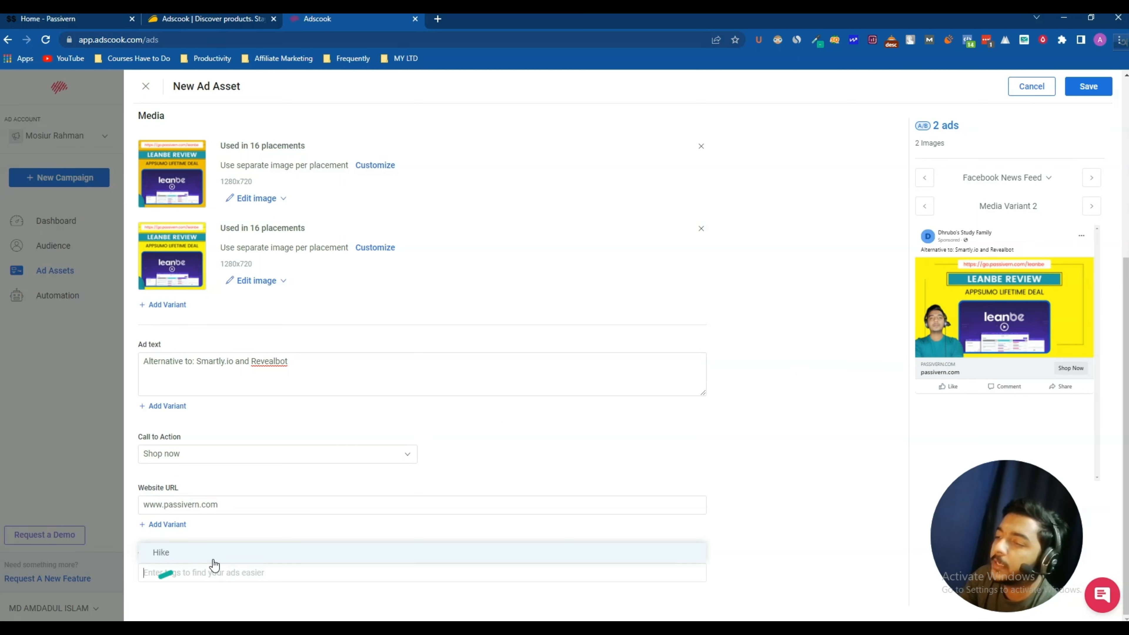
left_click(161, 553)
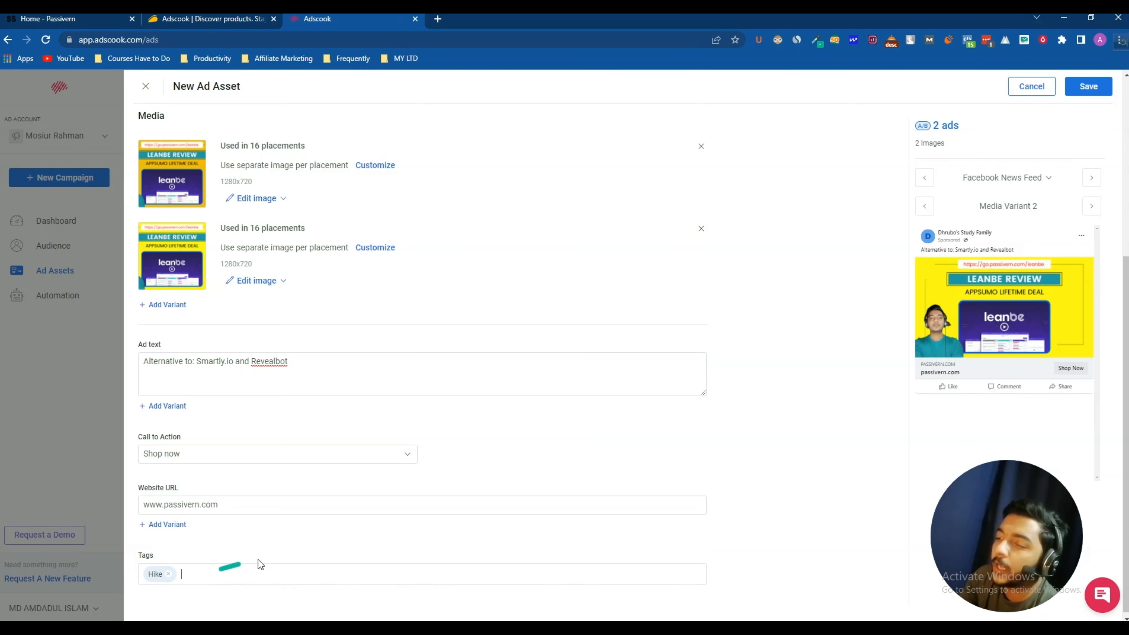
scroll(492, 501, "up", 5)
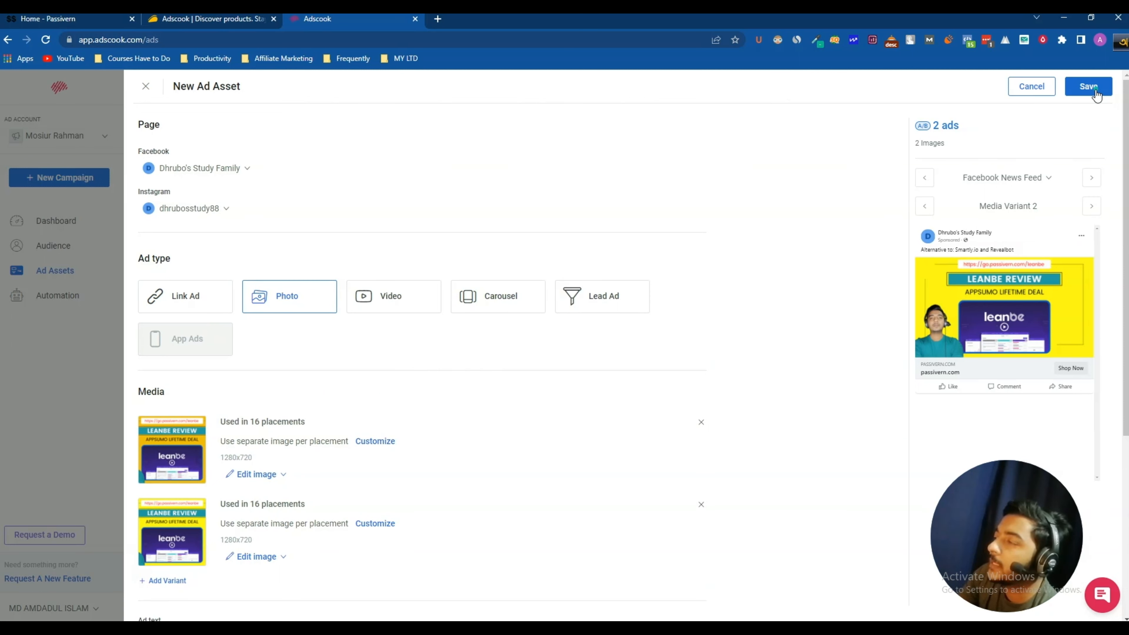
Preview the ad in the Facebook Marketplace placement and return the preview to Facebook News Feed
left_click(999, 182)
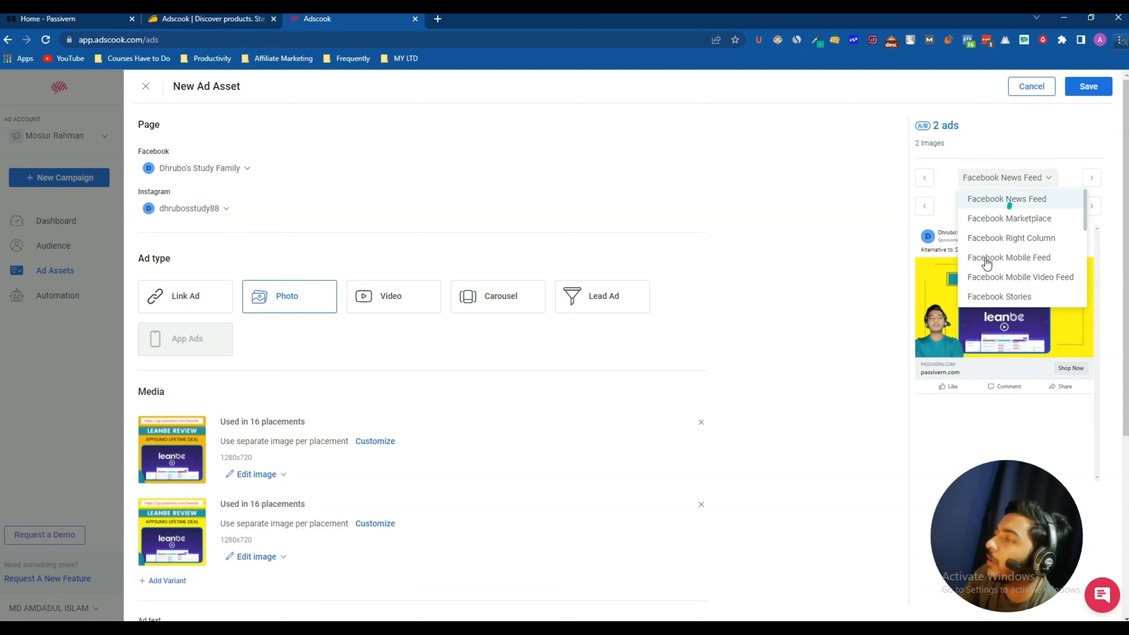
left_click(954, 350)
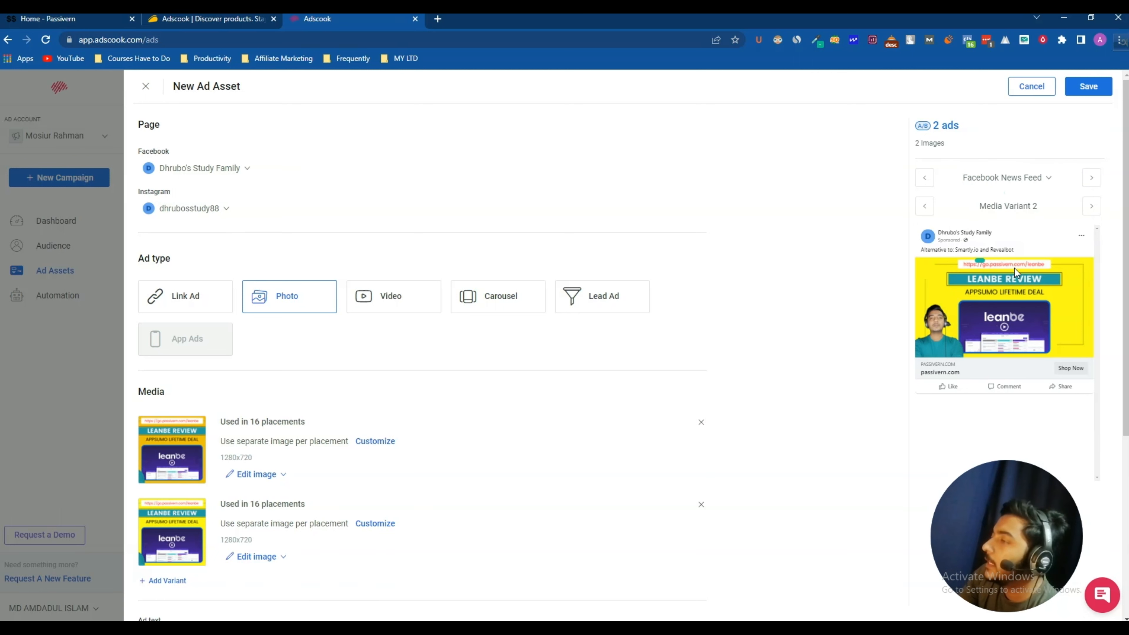
left_click(1002, 179)
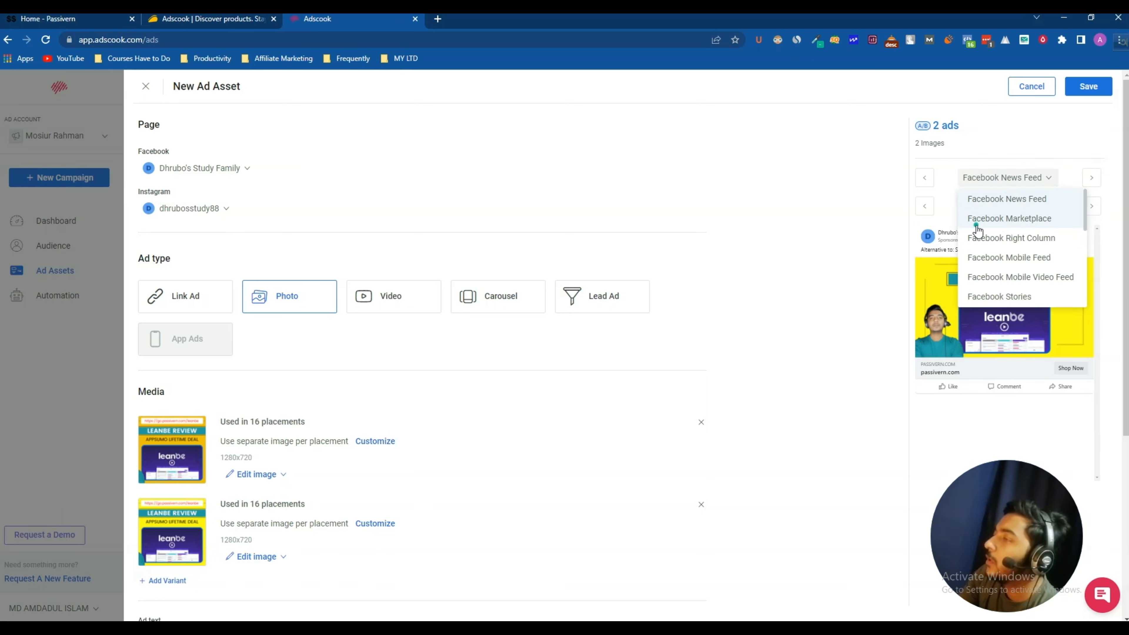
left_click(1013, 219)
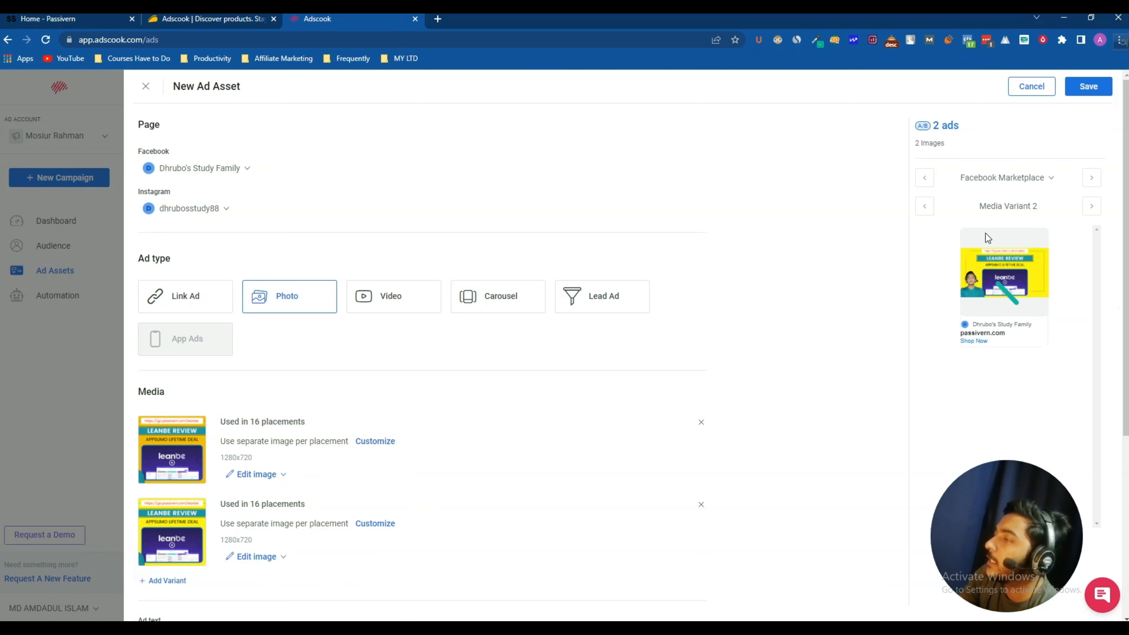
left_click(1036, 182)
left_click(998, 199)
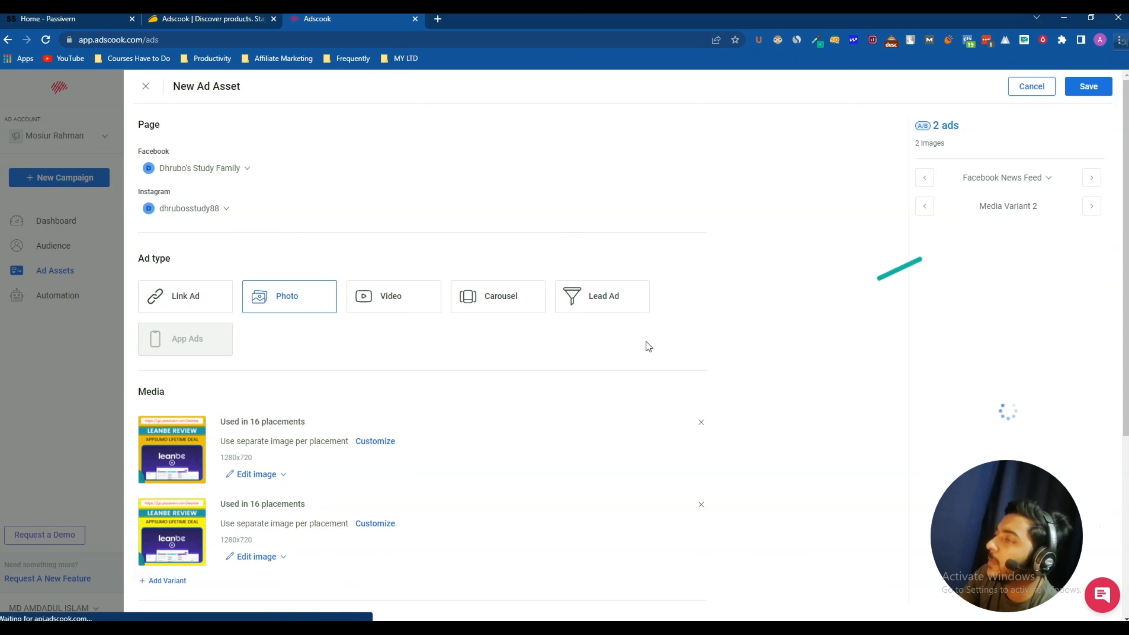
Save the ad asset, and select and deselect it in the Ad Assets list
left_click(1089, 89)
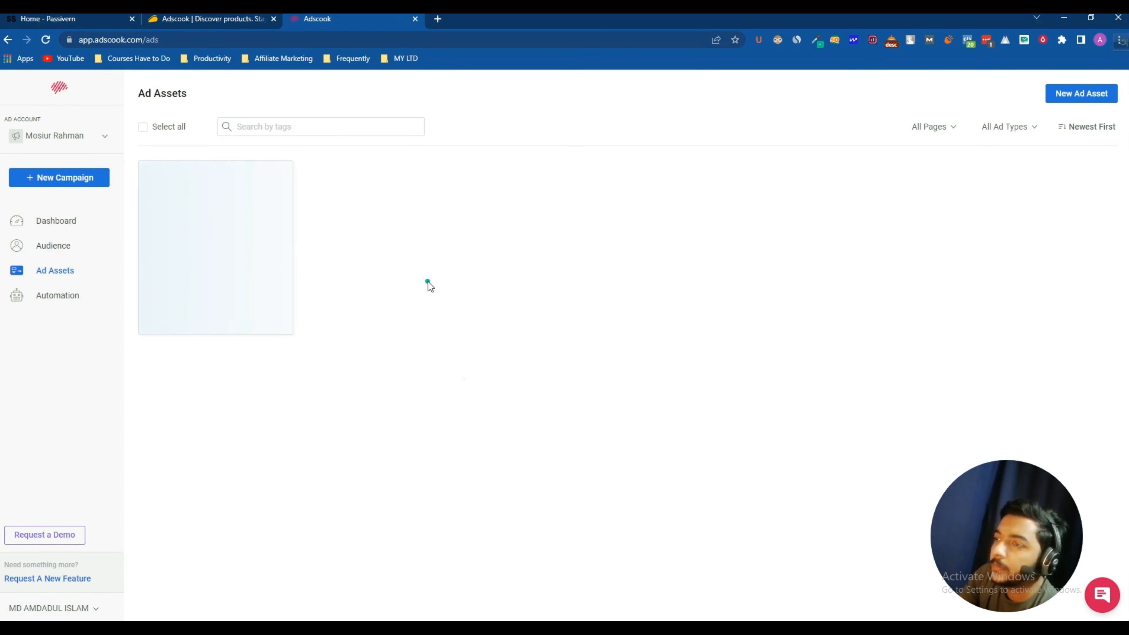
mouse_move(197, 216)
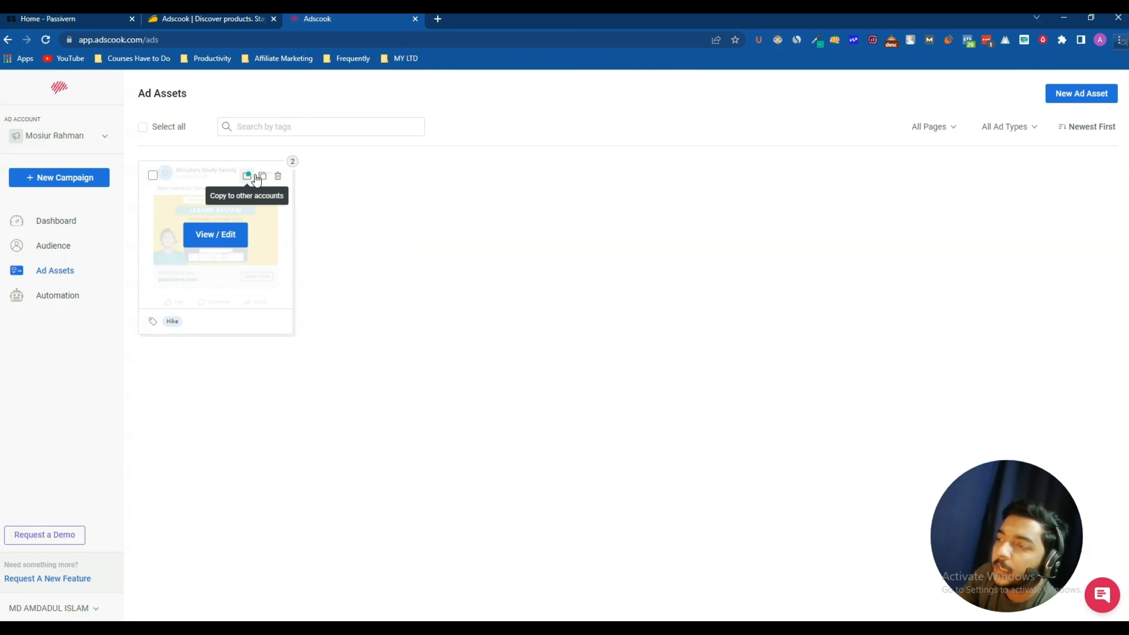
left_click(148, 176)
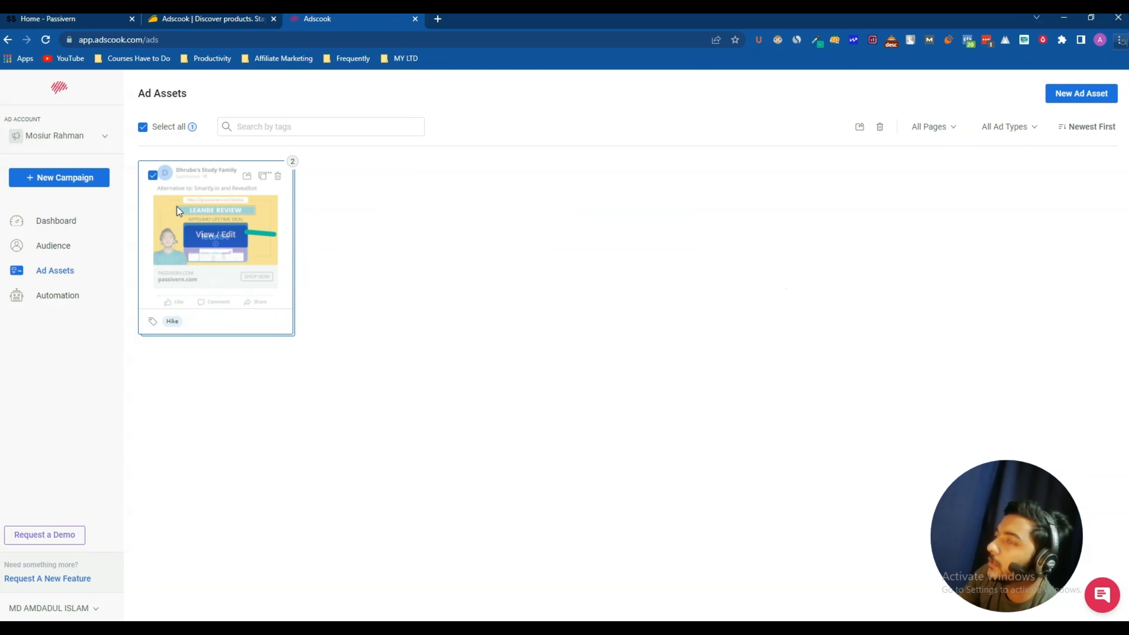
left_click(151, 178)
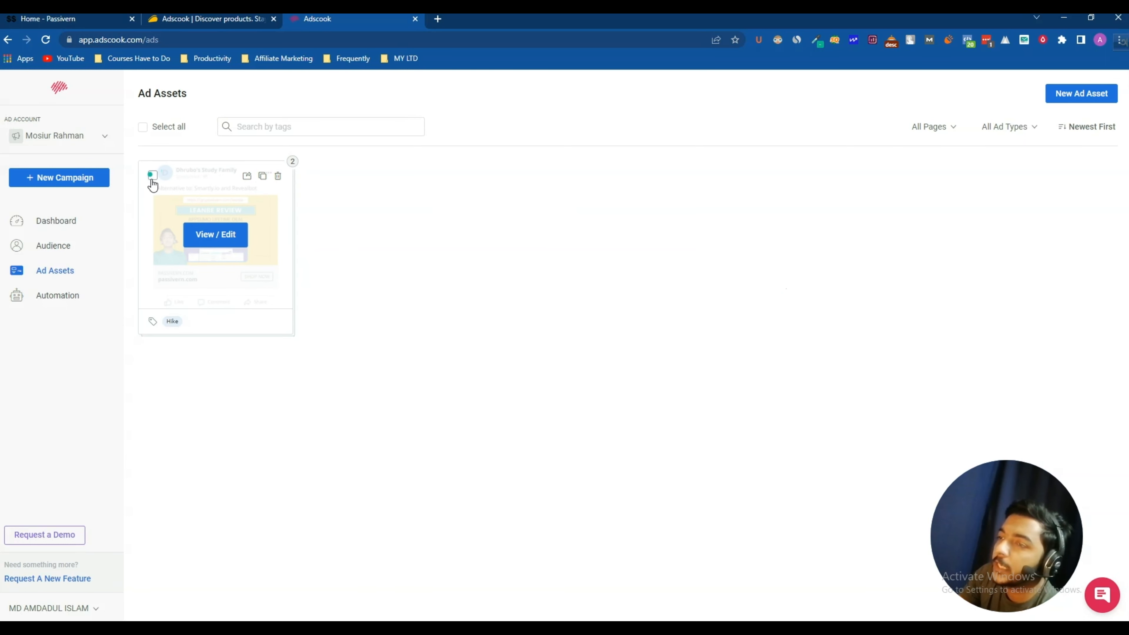
Create a new automation rule from scratch and name it "Passivern Rule"
left_click(58, 298)
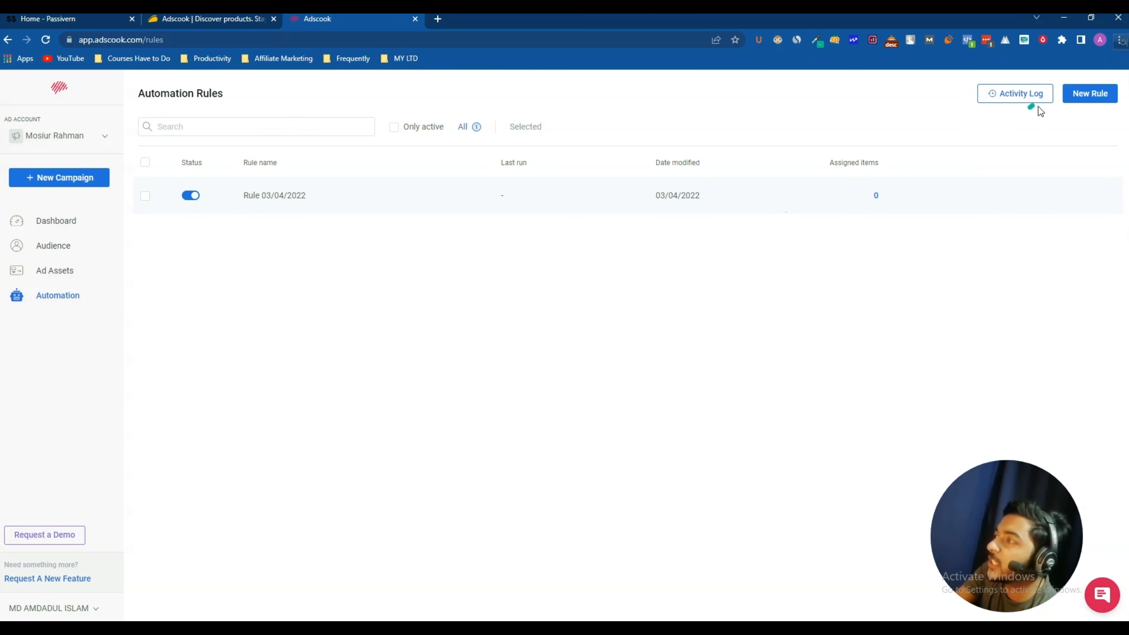
left_click(1089, 95)
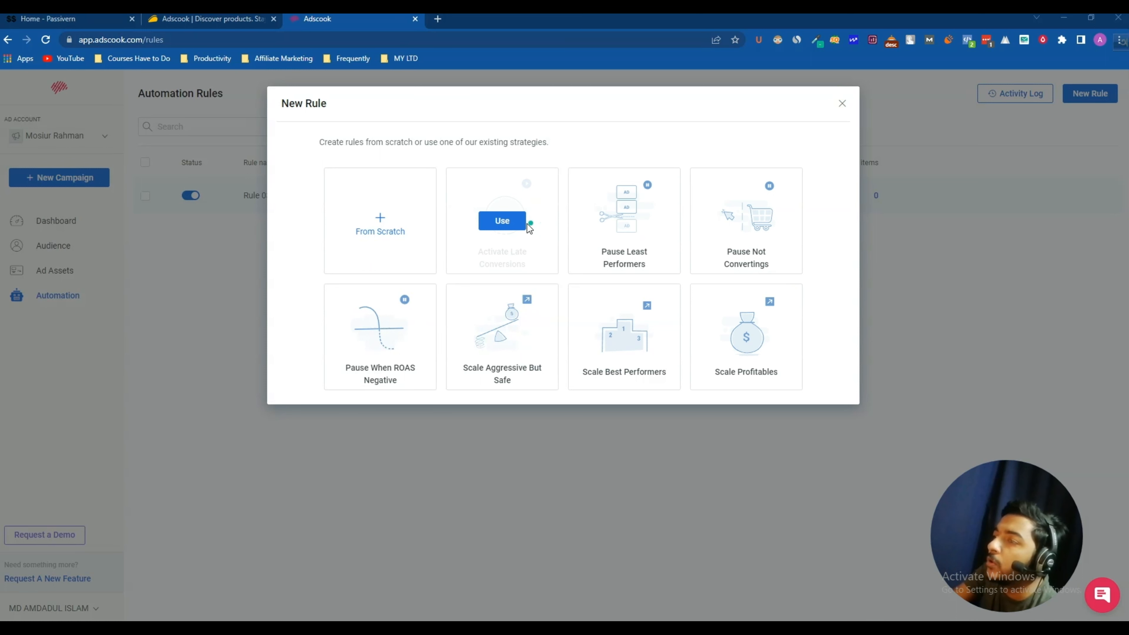
left_click(382, 227)
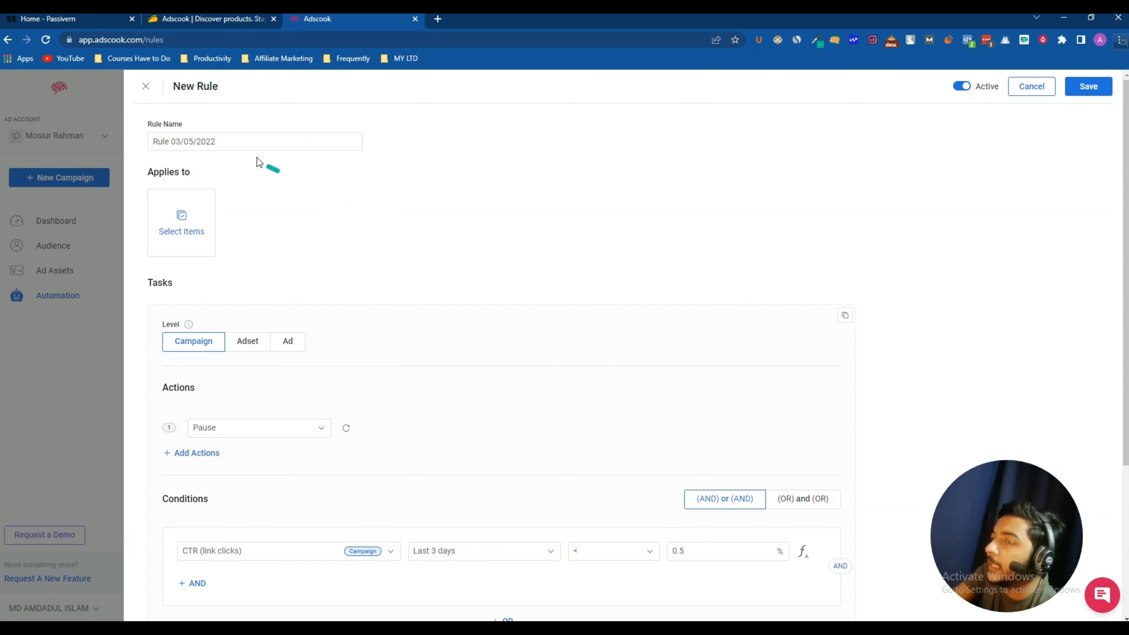
left_click(238, 149)
triple_click(238, 150)
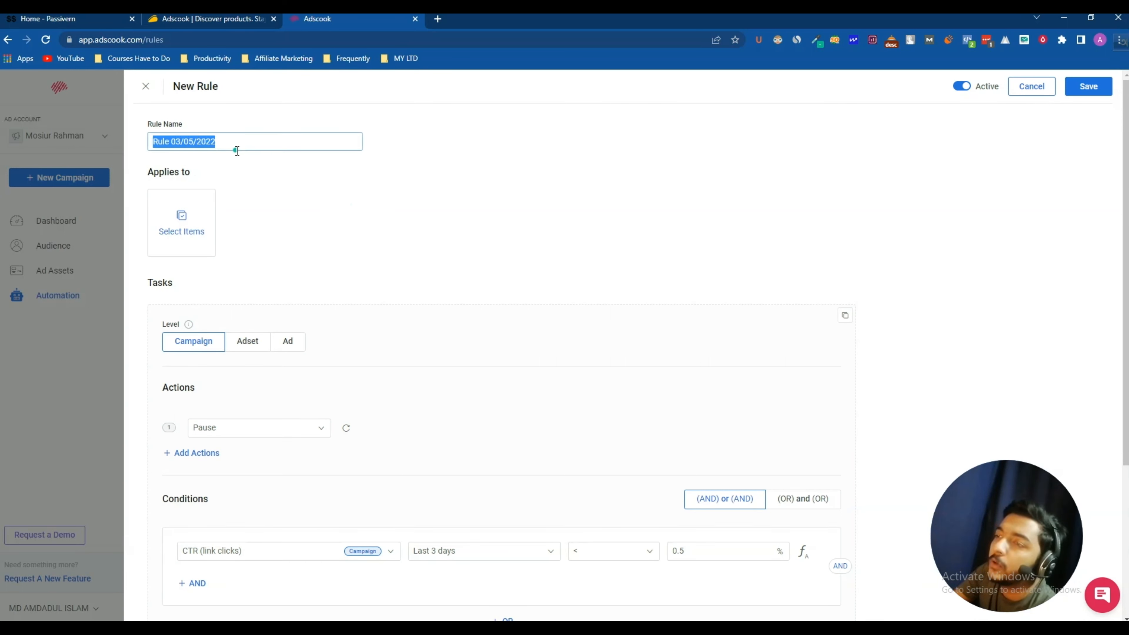
type("Passivern Rule")
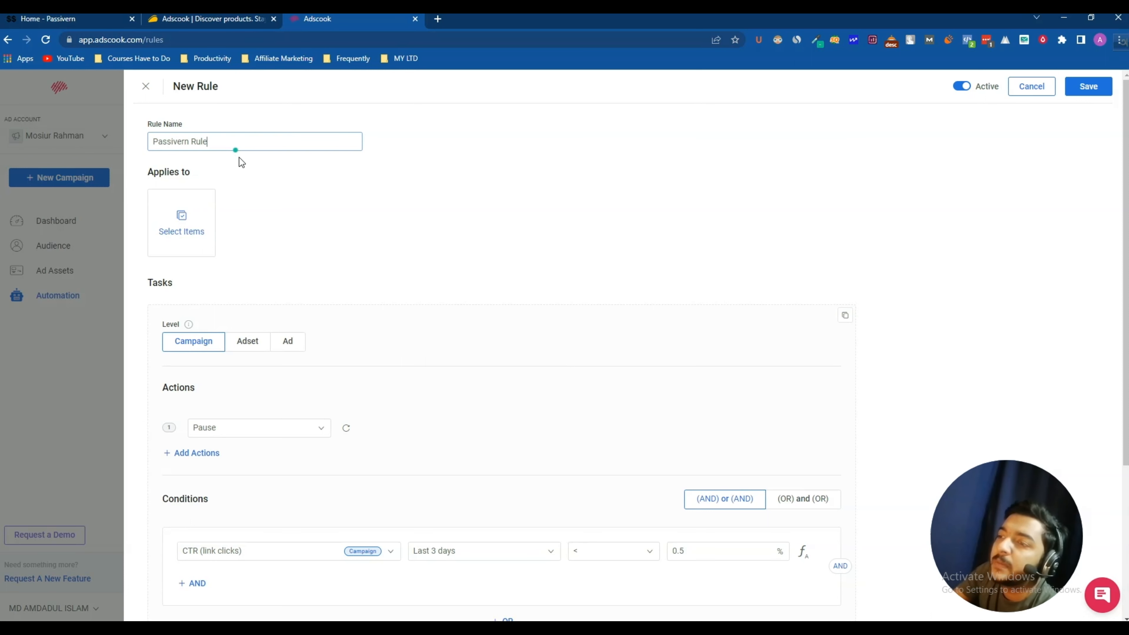
left_click(245, 168)
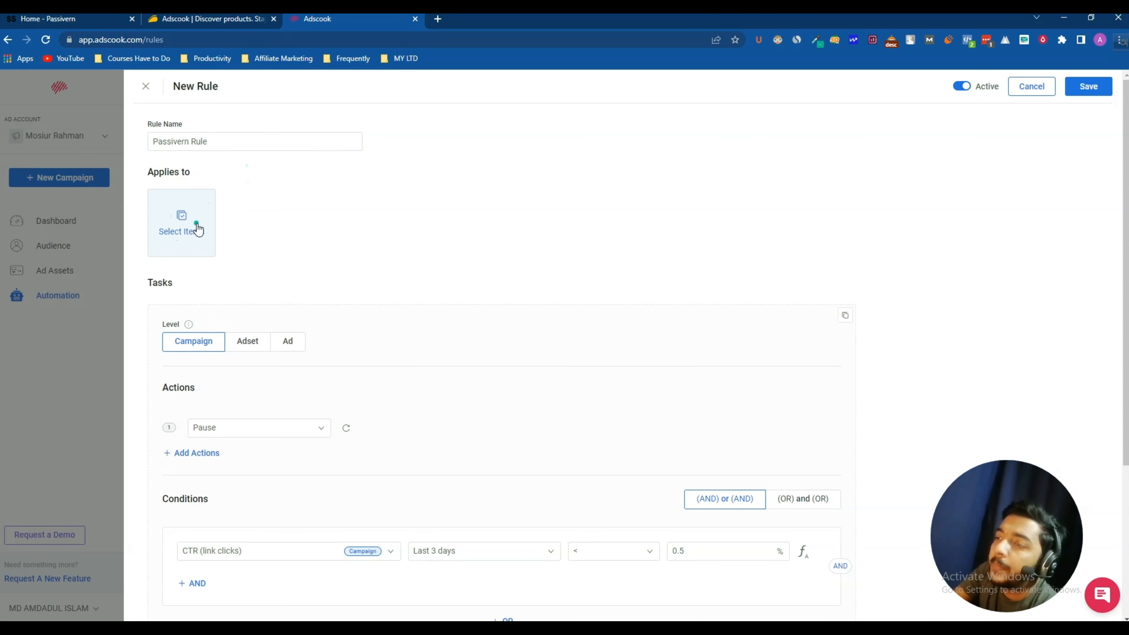
Look at the campaigns the rule can be assigned to, and try the Adset and Ad task levels before returning to Campaign
left_click(184, 224)
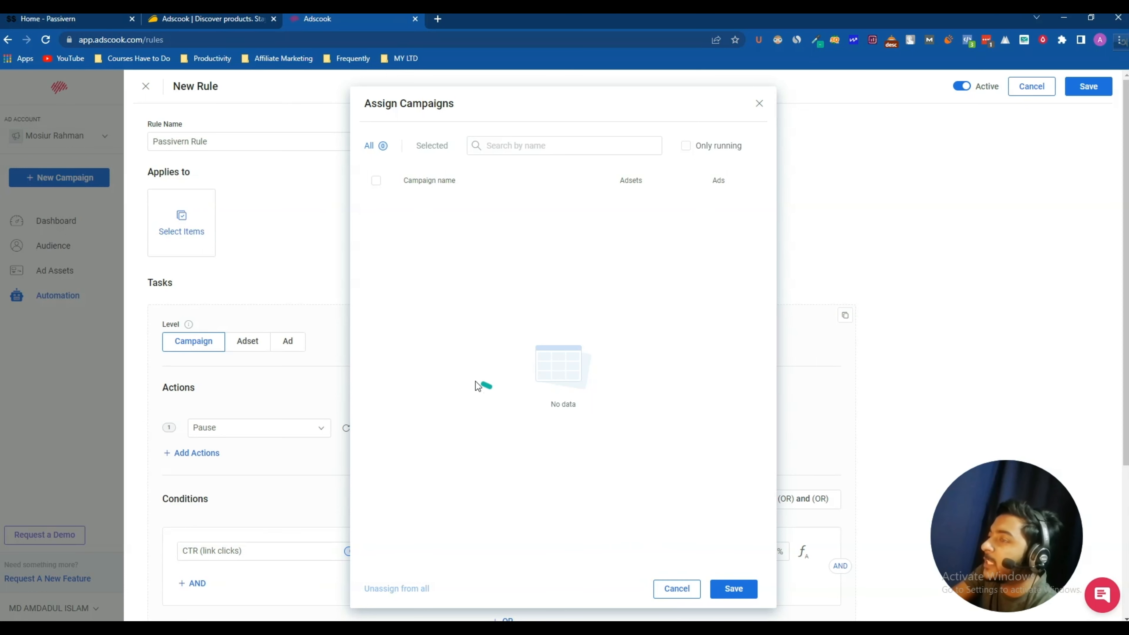
left_click(688, 592)
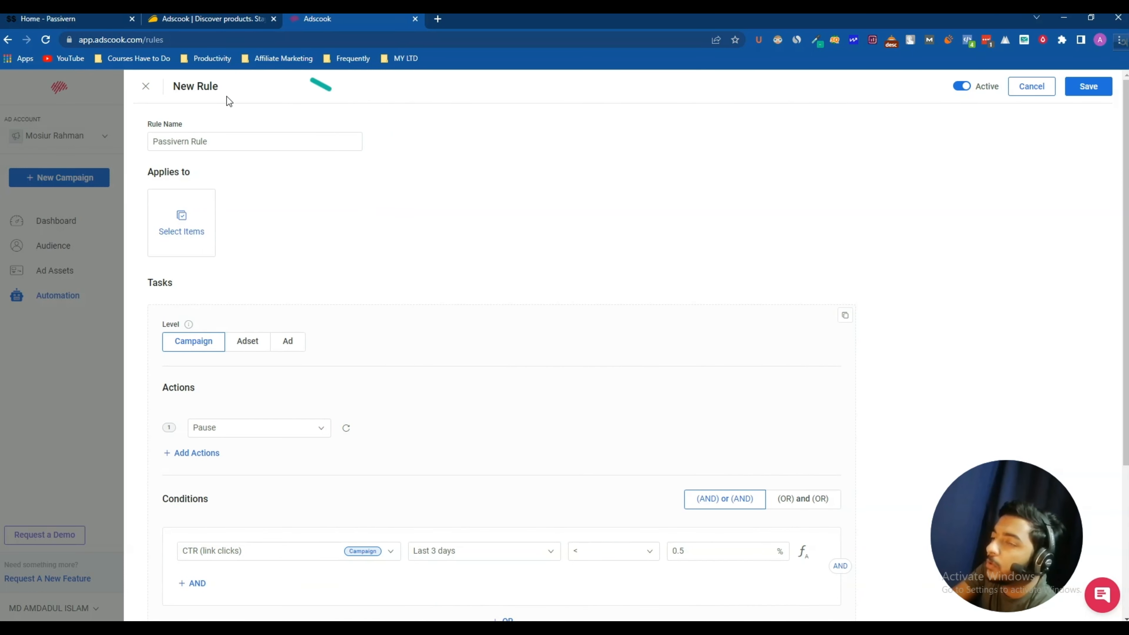
left_click(248, 342)
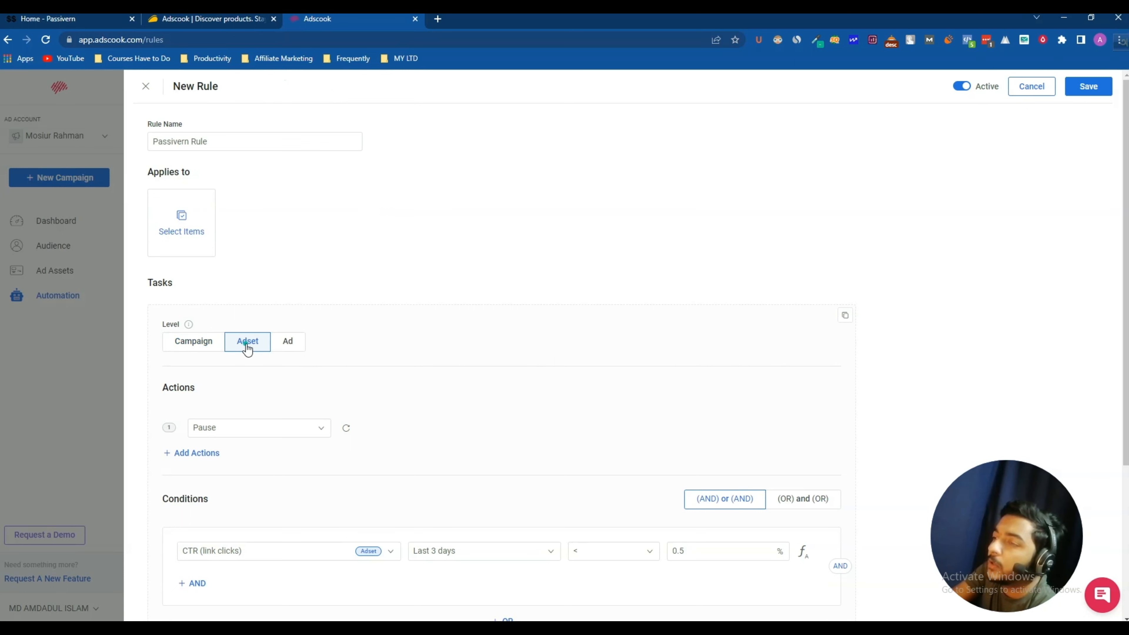
left_click(280, 346)
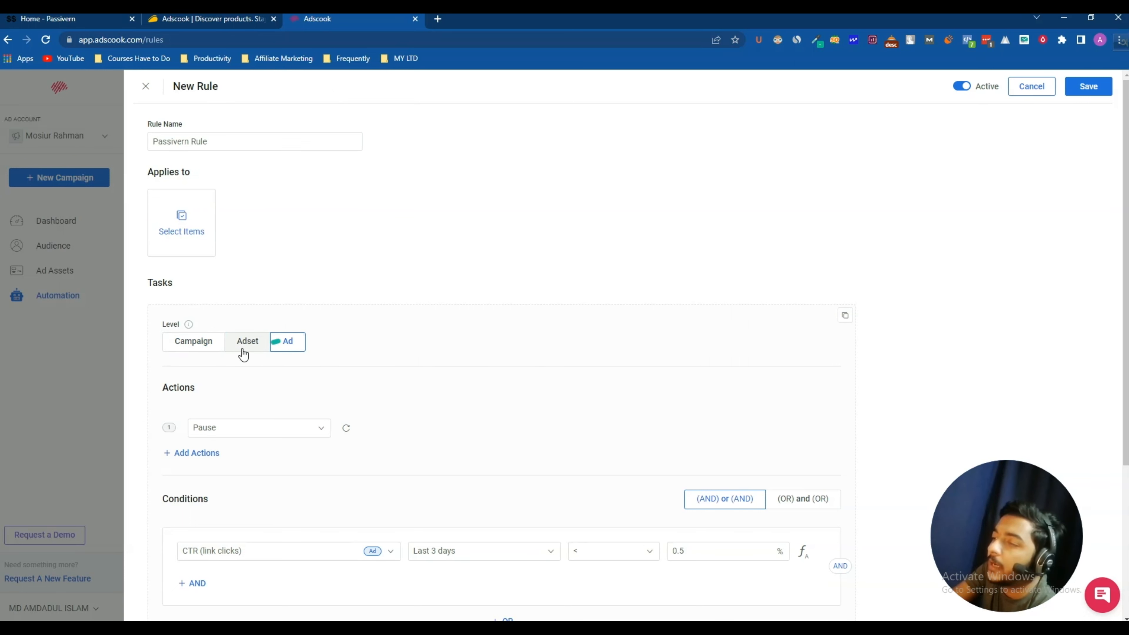
left_click(197, 344)
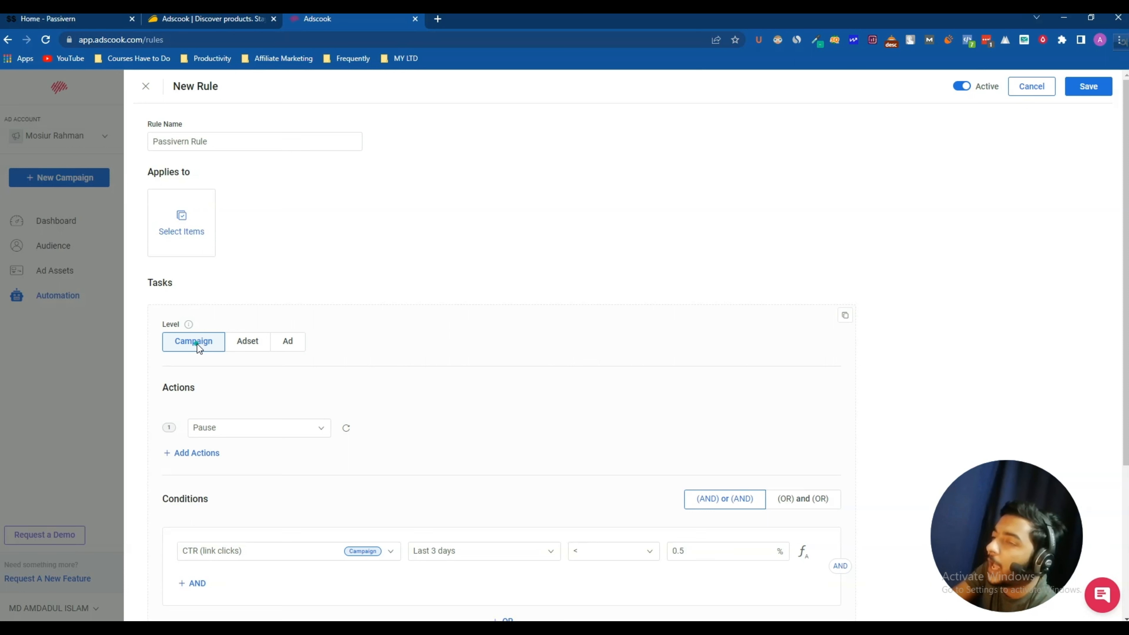
Set the first action of the rule's task to Increase Budget
scroll(316, 305, "down", 1)
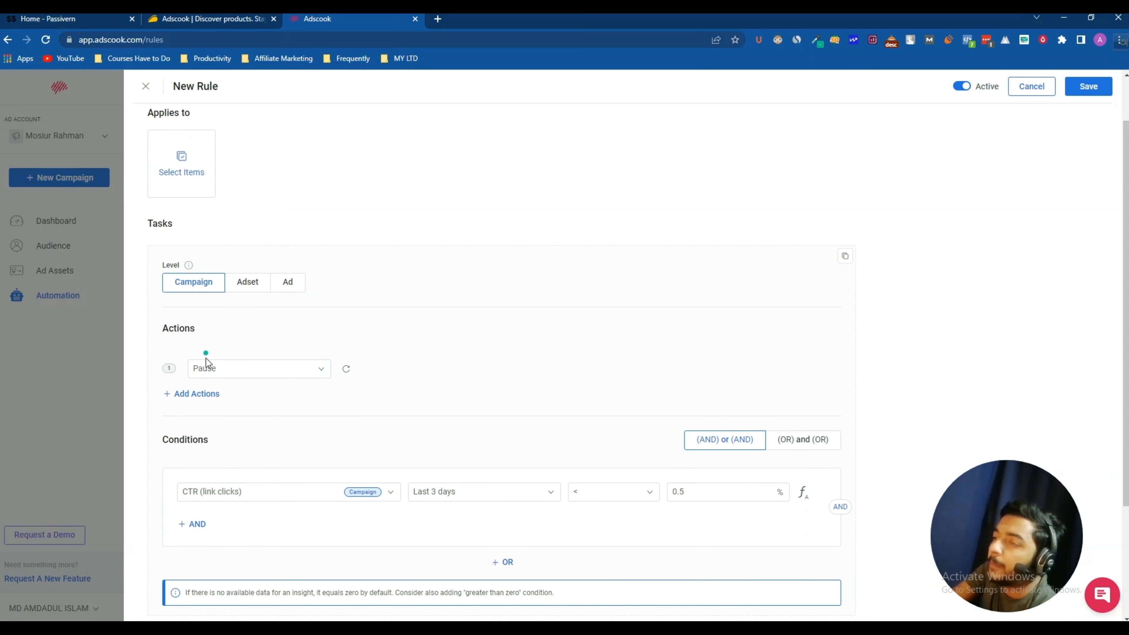
scroll(208, 335, "down", 2)
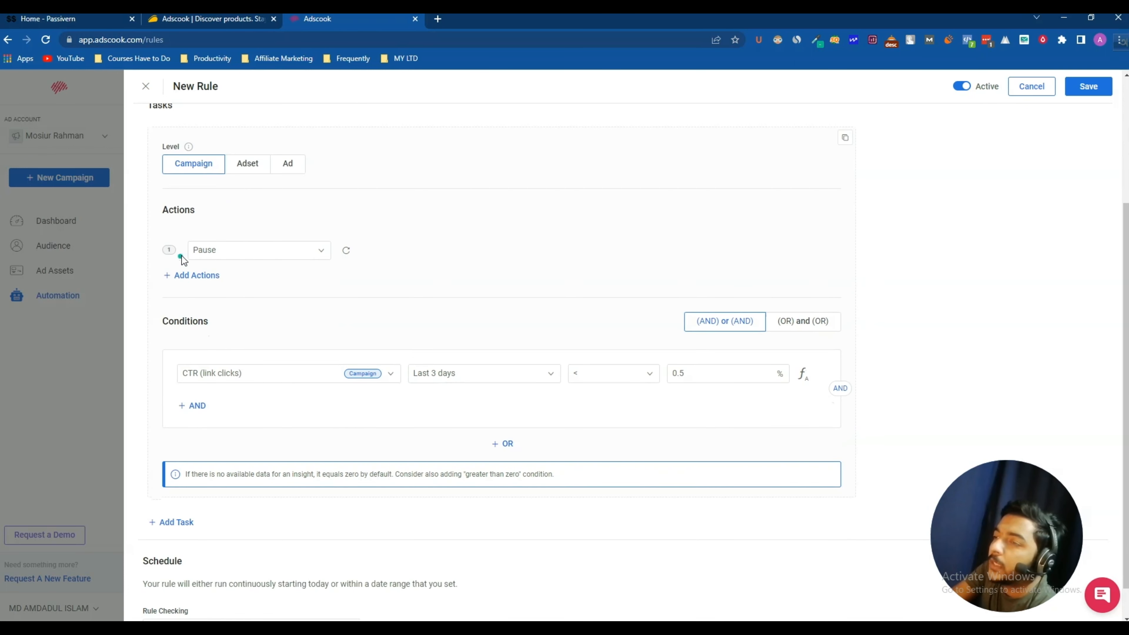
scroll(285, 254, "up", 1)
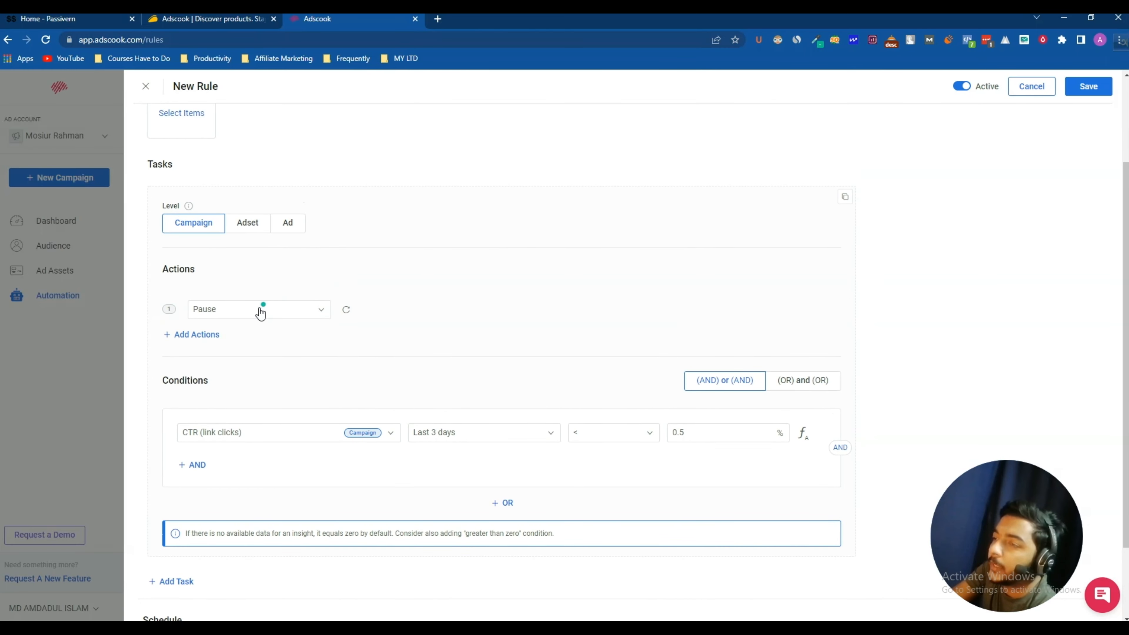
left_click(212, 311)
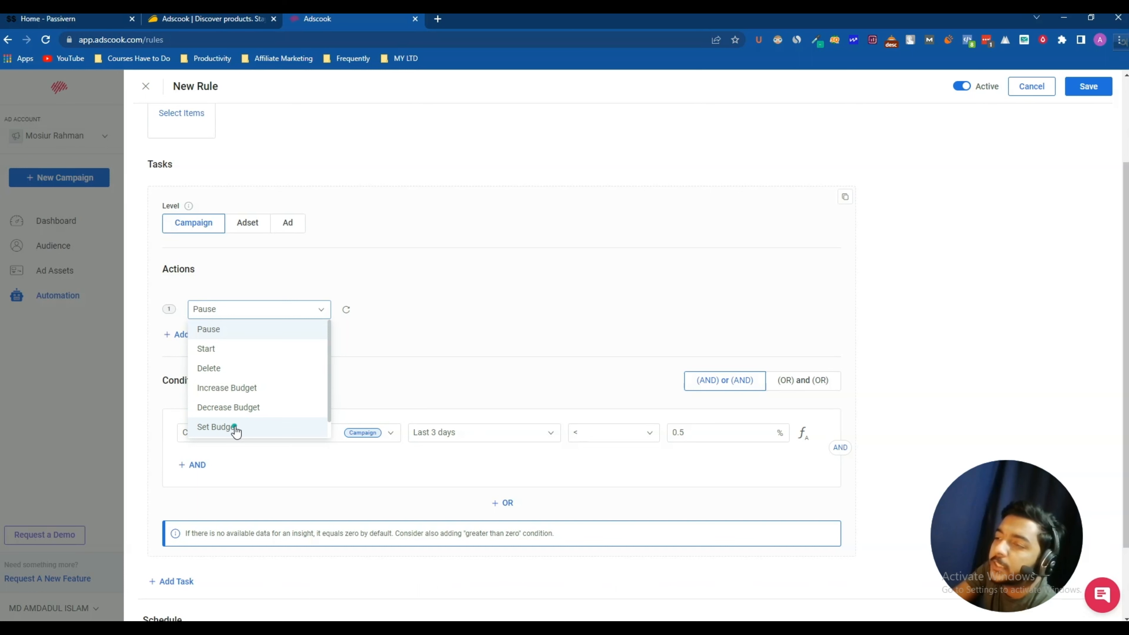
left_click(244, 385)
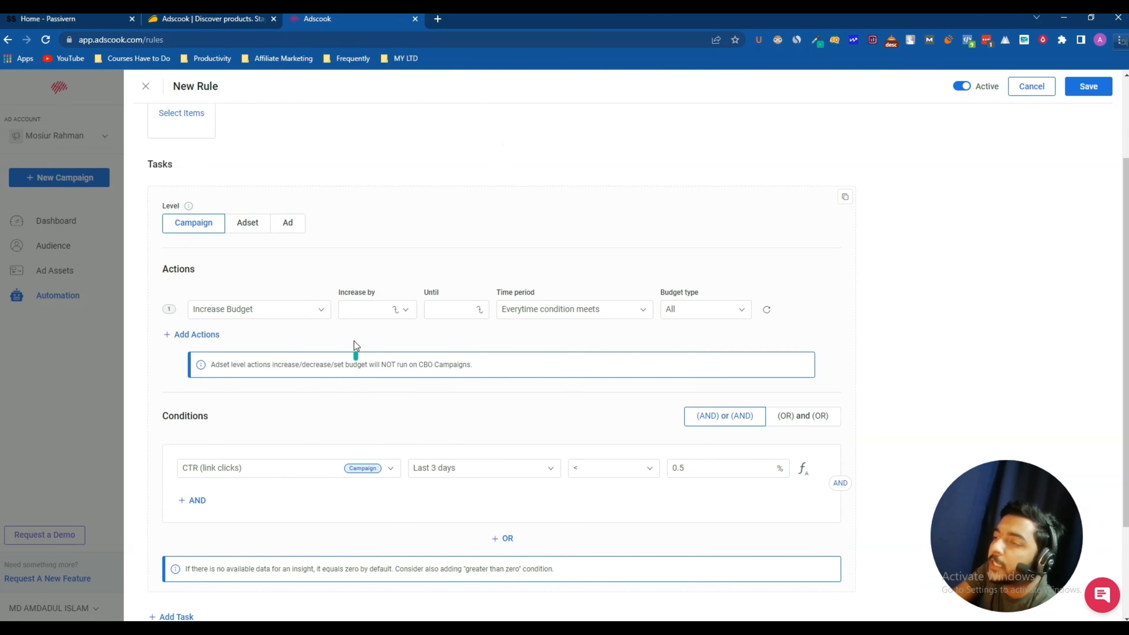
Set the budget action to increase by 30 % until the budget reaches 200
left_click(364, 310)
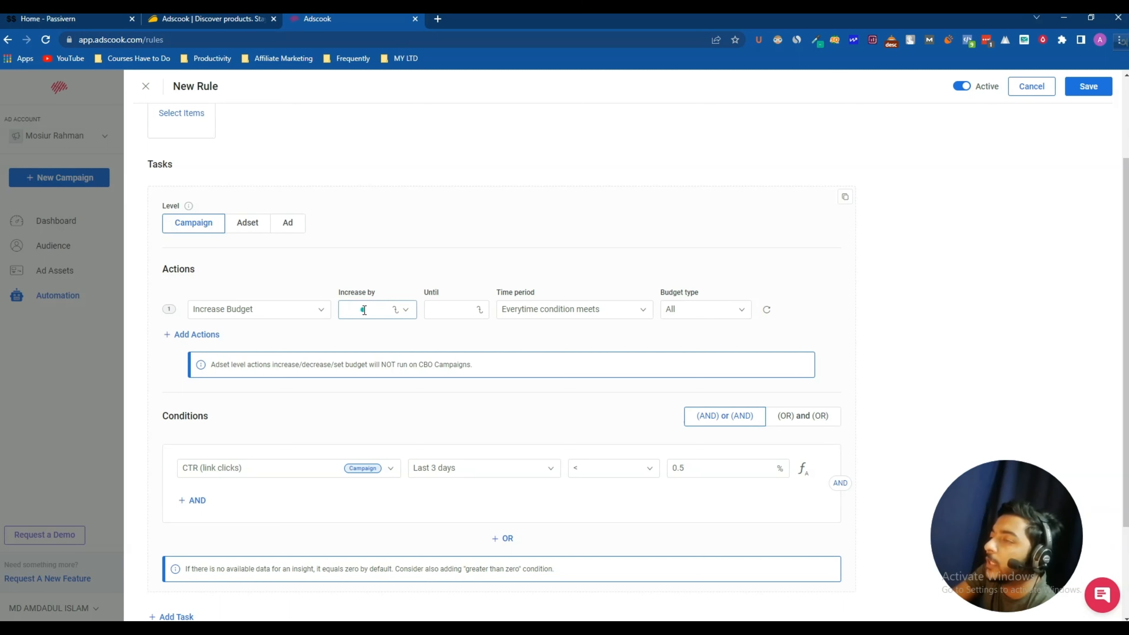
left_click(404, 310)
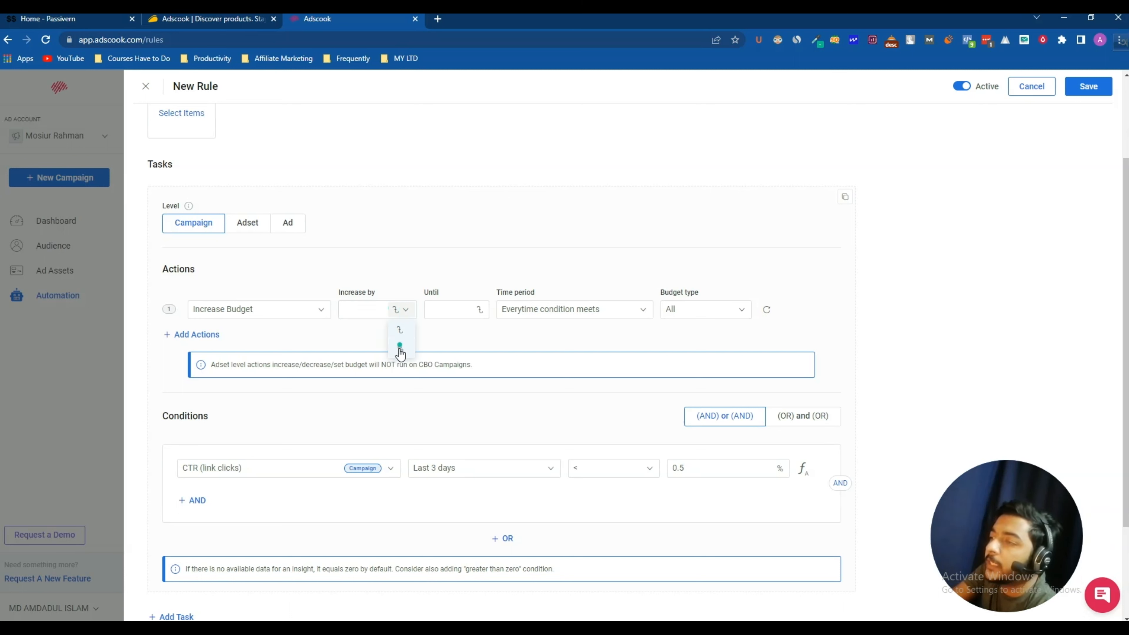
left_click(371, 313)
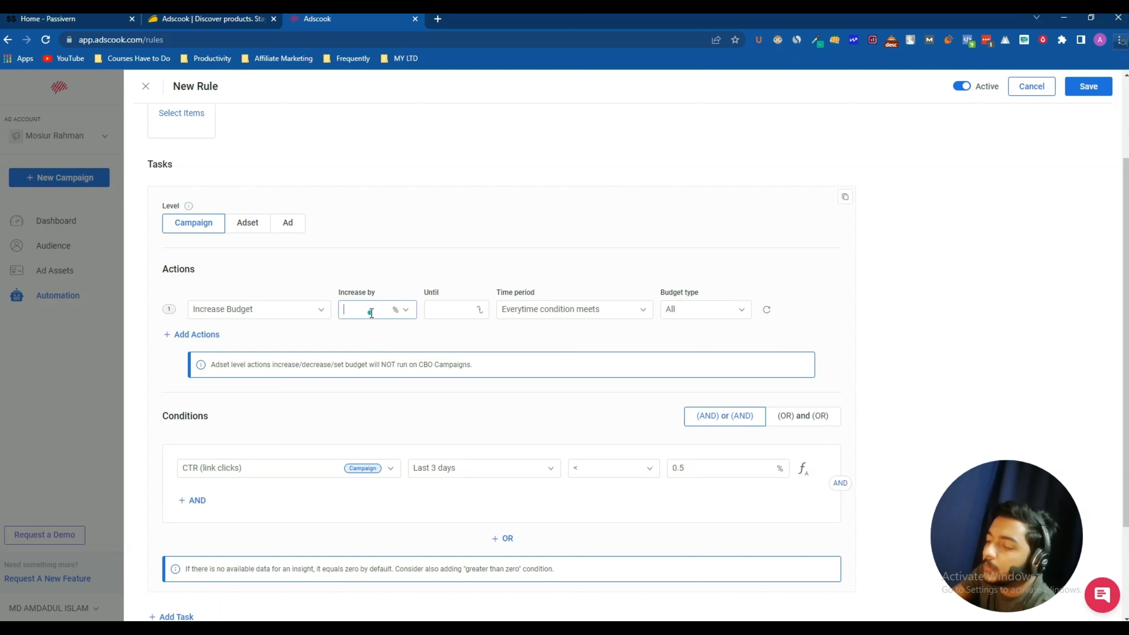
left_click(326, 269)
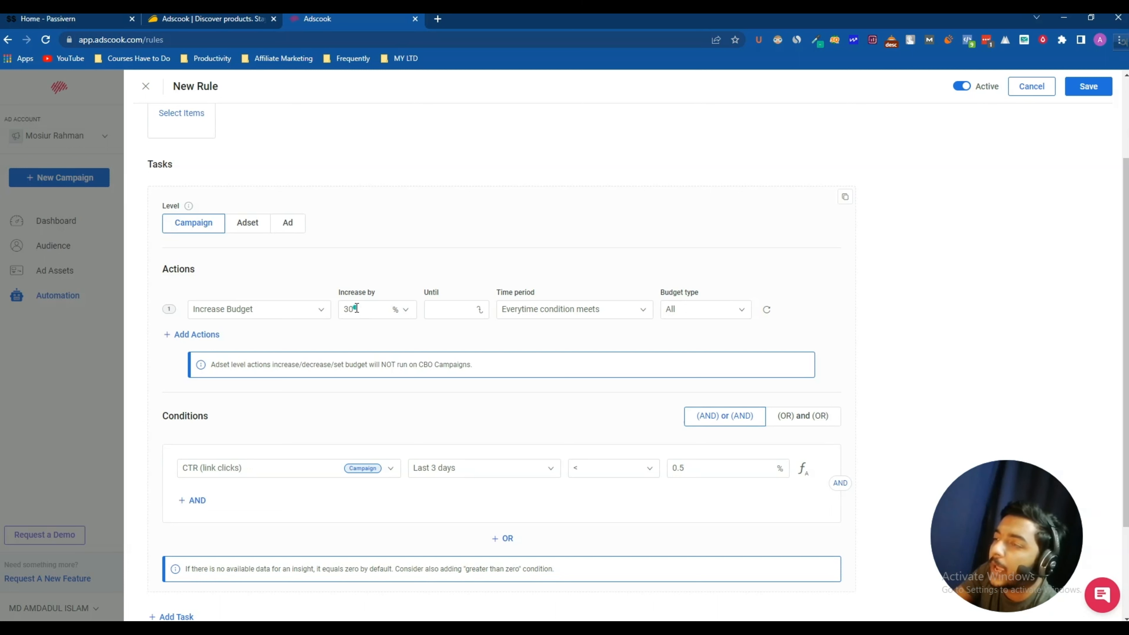
left_click(456, 310)
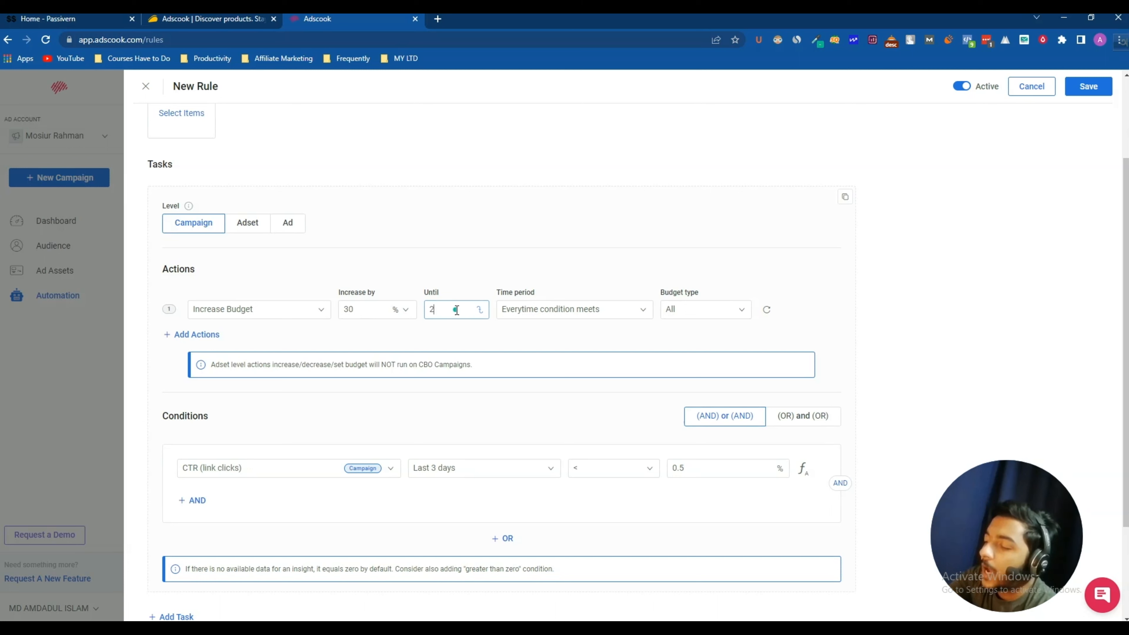
left_click(458, 272)
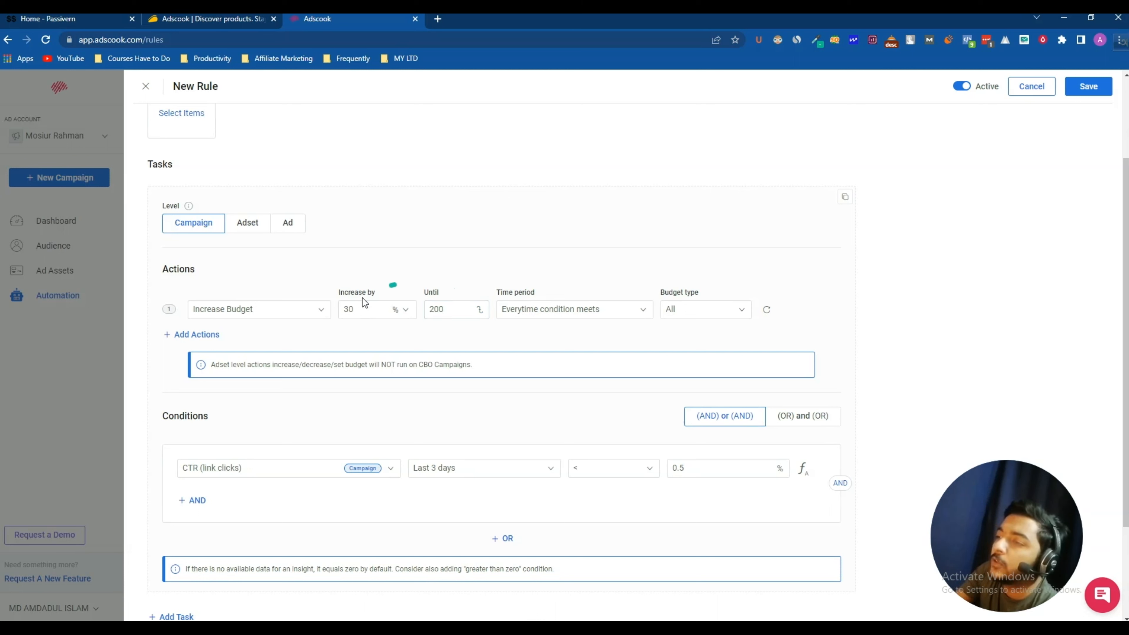
left_click(354, 315)
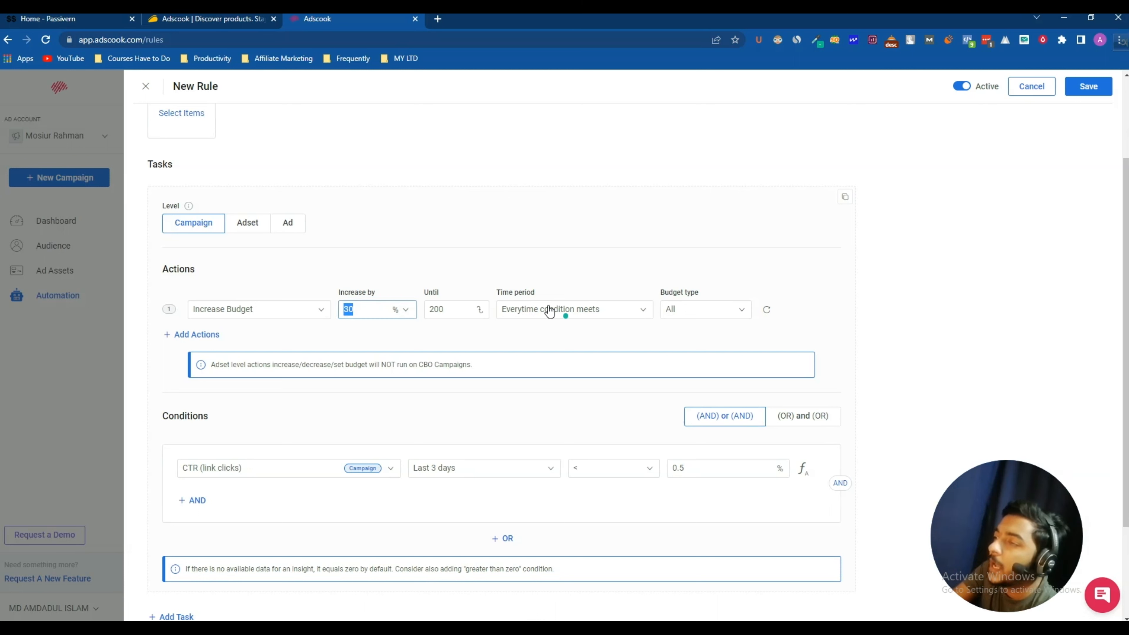
Set the Increase Budget action's time period to Once a day and its budget type to Daily
left_click(539, 282)
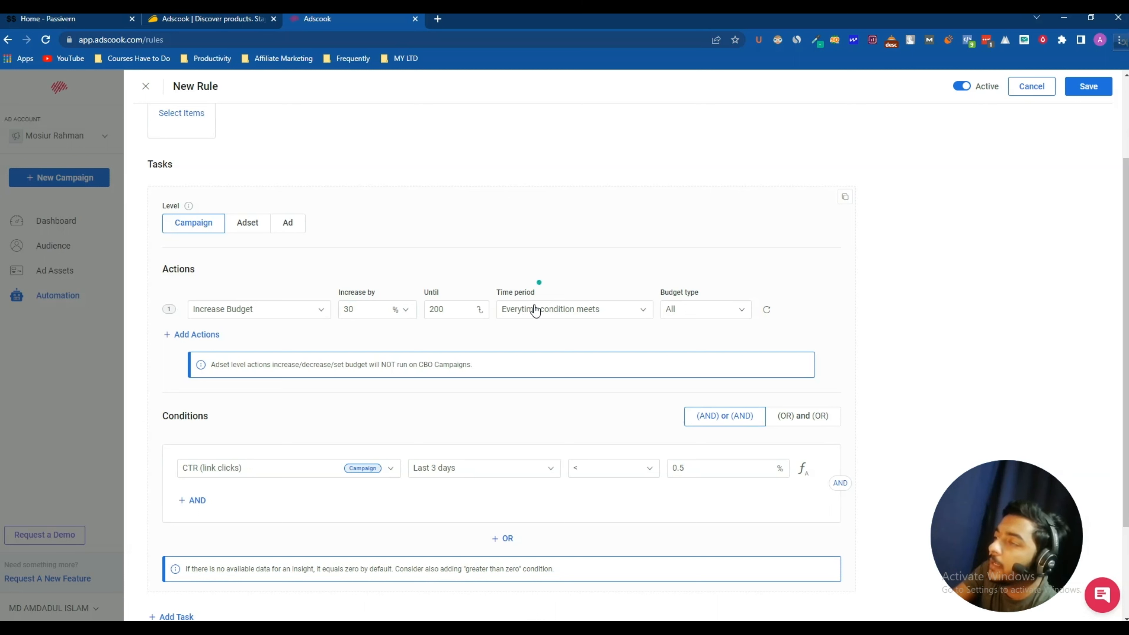
left_click(578, 309)
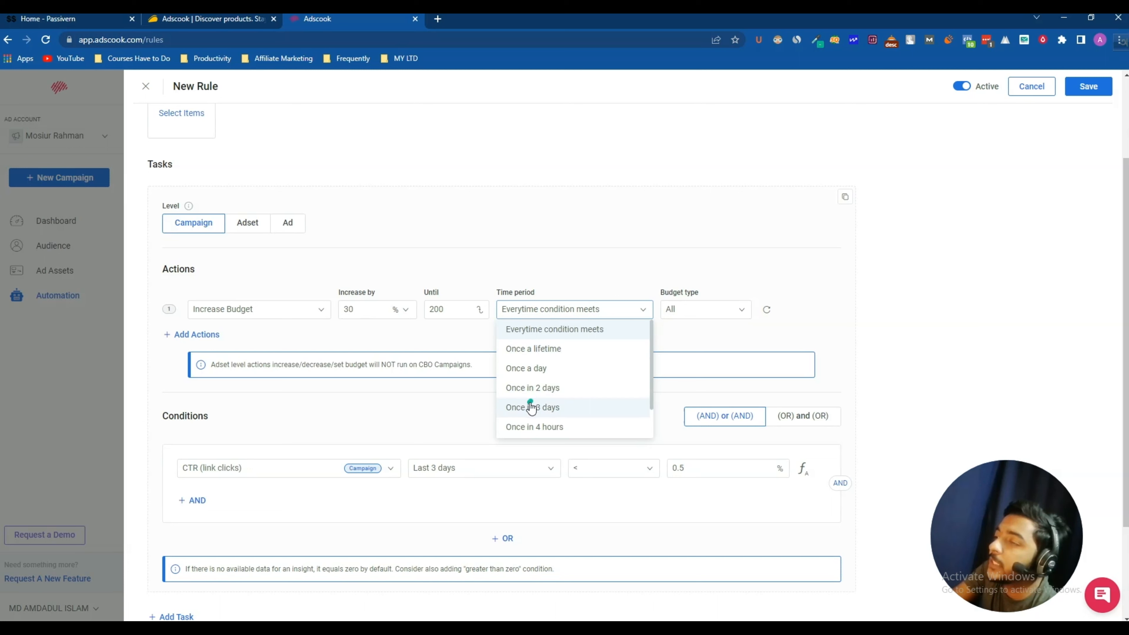
left_click(609, 377)
left_click(705, 310)
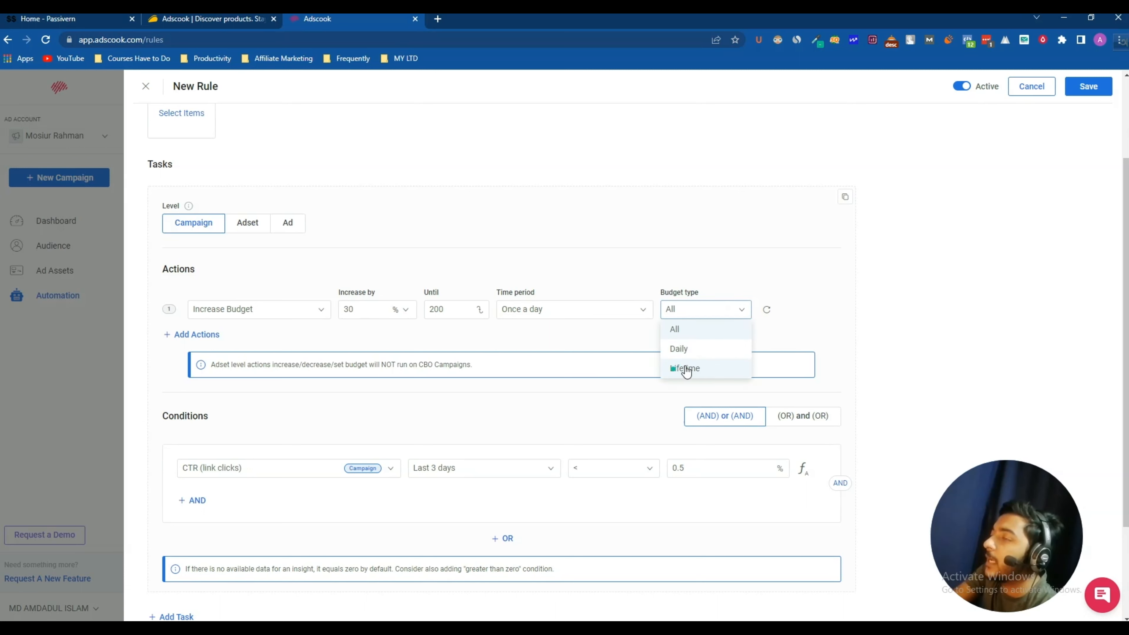
left_click(692, 352)
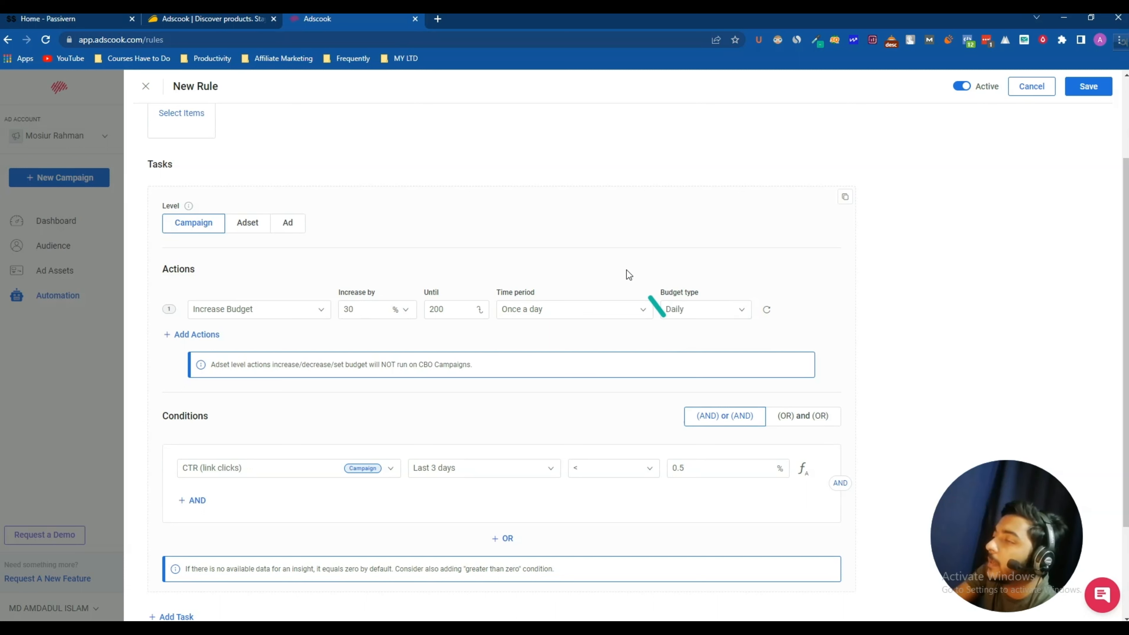
Add a second action, Decrease Budget, that decreases by 20 % until the budget reaches 200
left_click(183, 334)
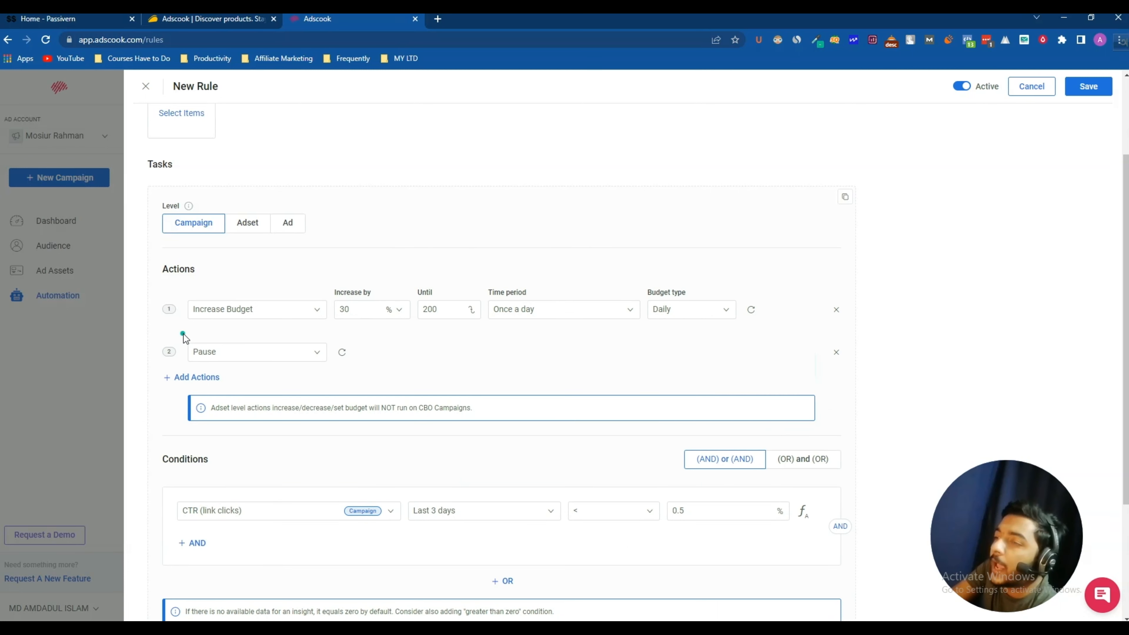
left_click(253, 353)
left_click(218, 447)
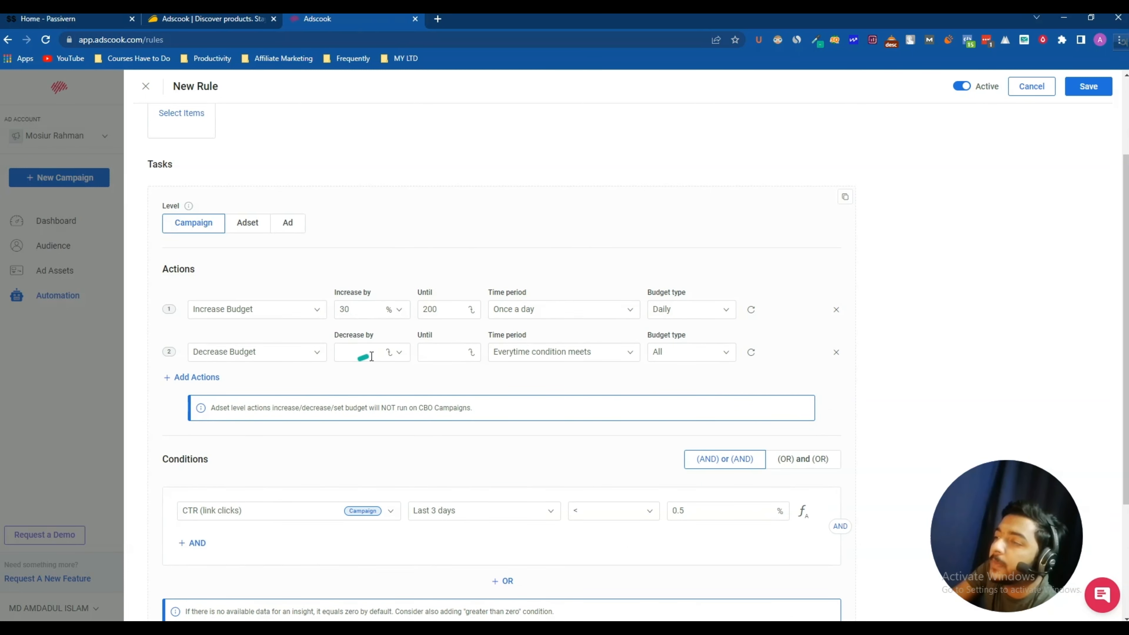
left_click(397, 352)
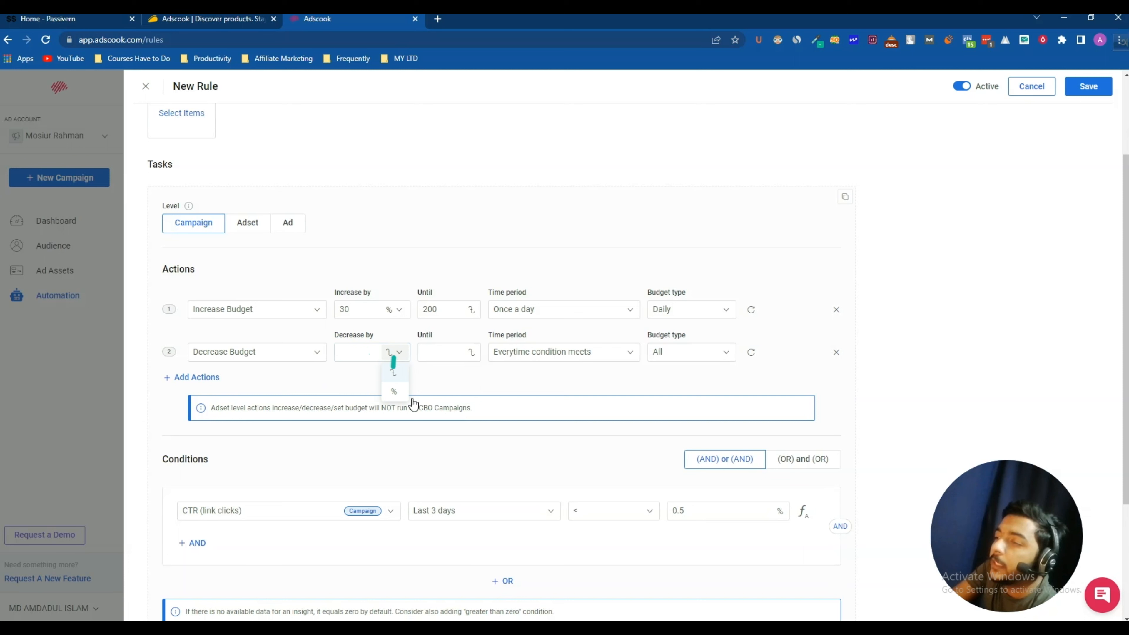
left_click(394, 391)
left_click(354, 351)
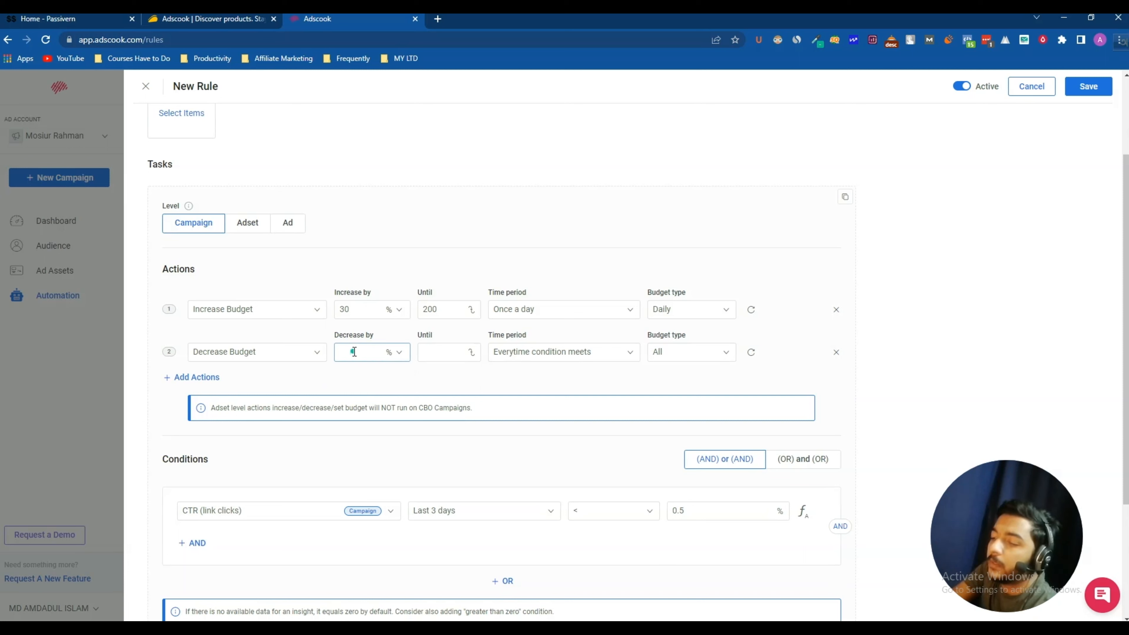
type("20")
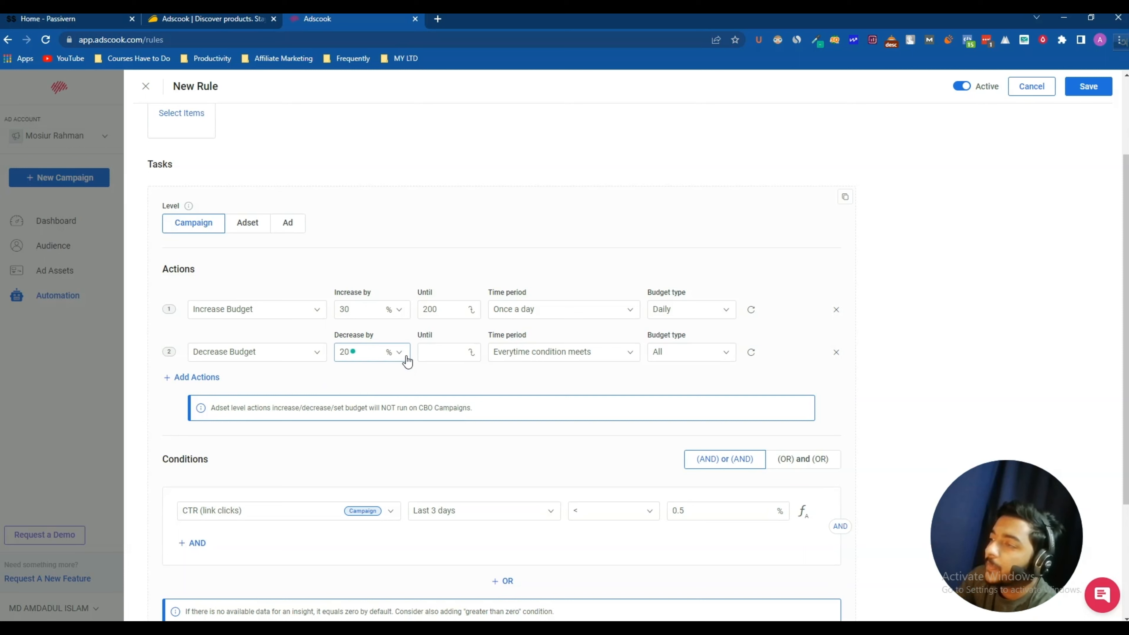
left_click(444, 354)
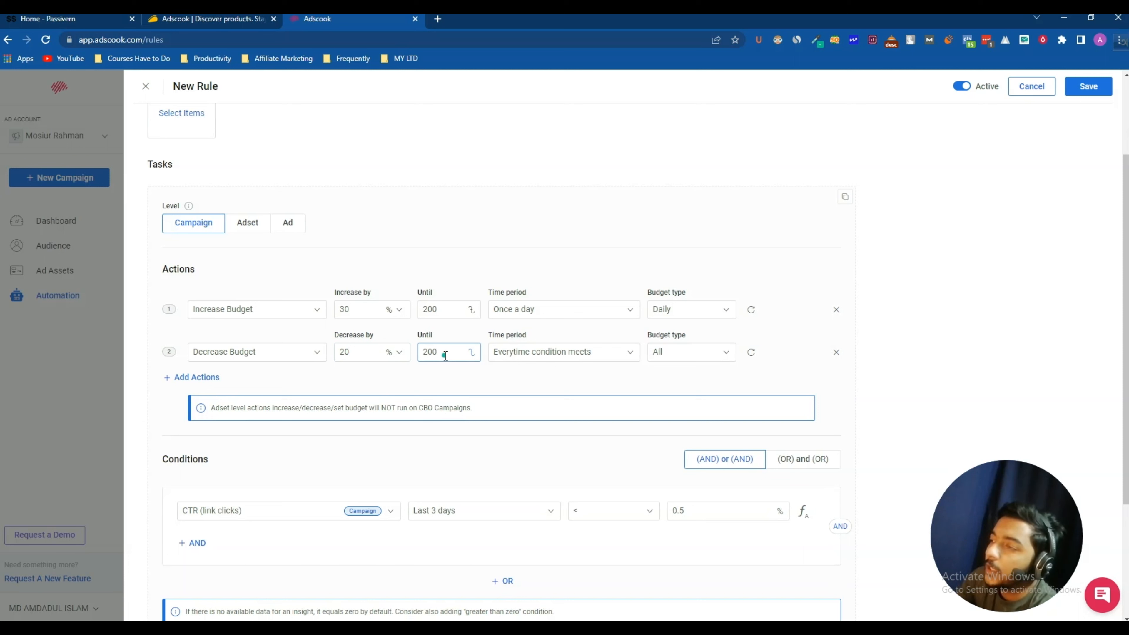
type("200")
Set the Decrease Budget action's time period to Once a day and its budget type to Daily
left_click(492, 353)
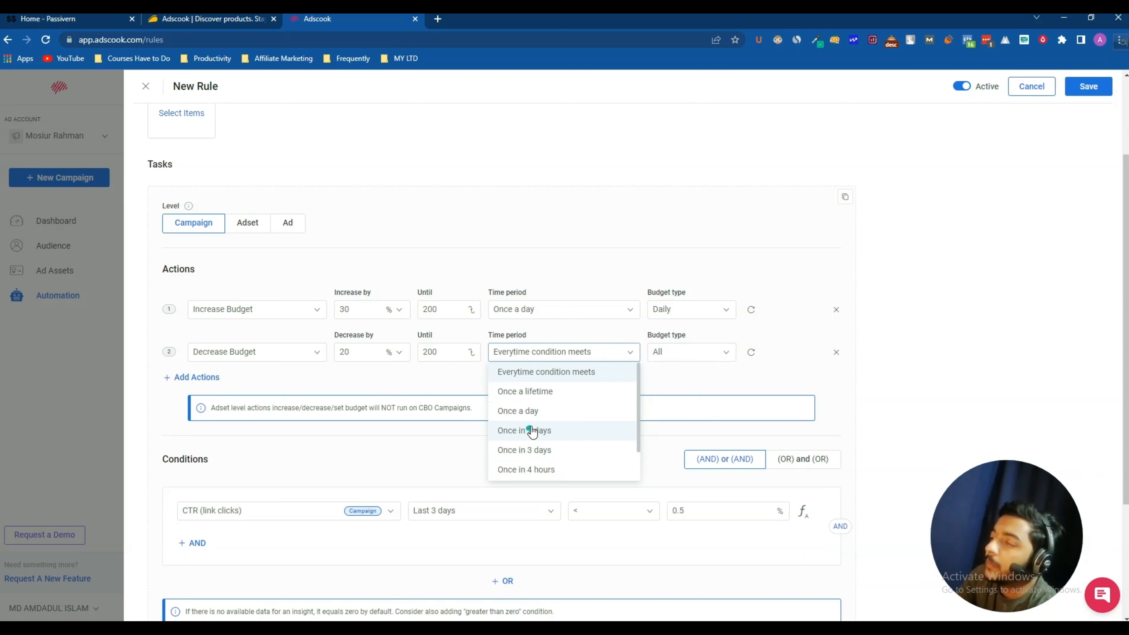
left_click(533, 413)
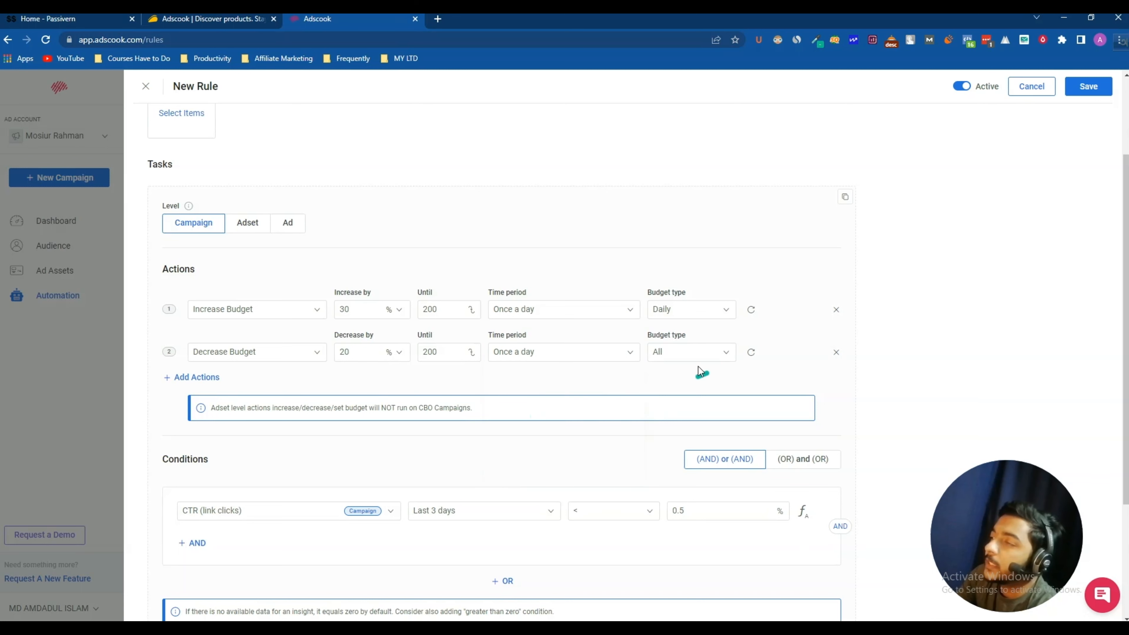
left_click(713, 354)
left_click(689, 392)
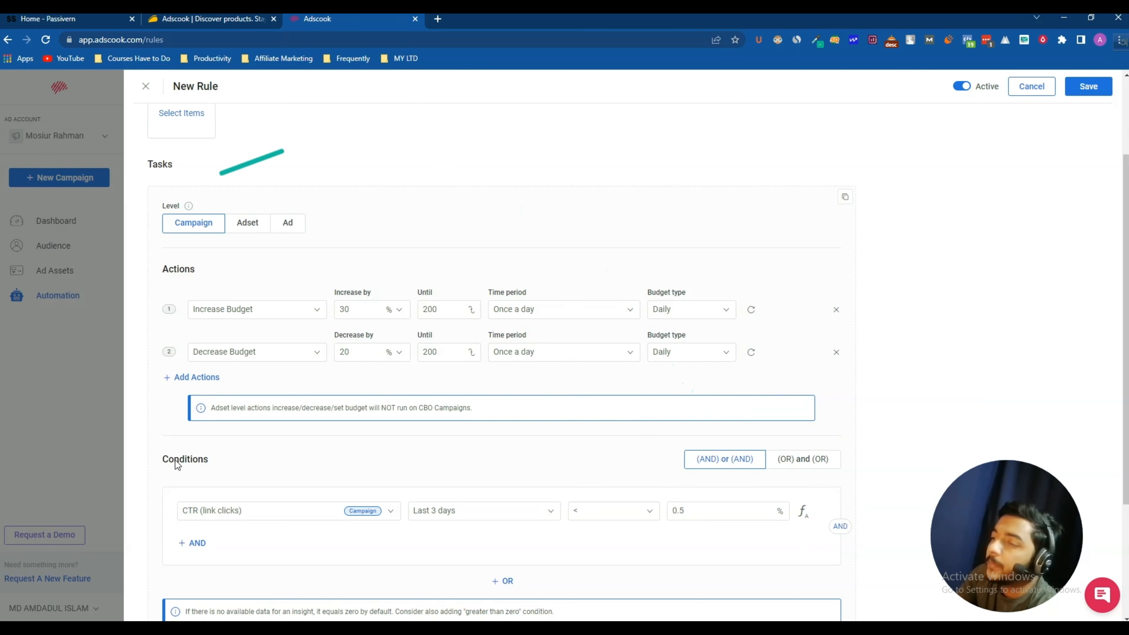
left_click_drag(192, 164, 262, 164)
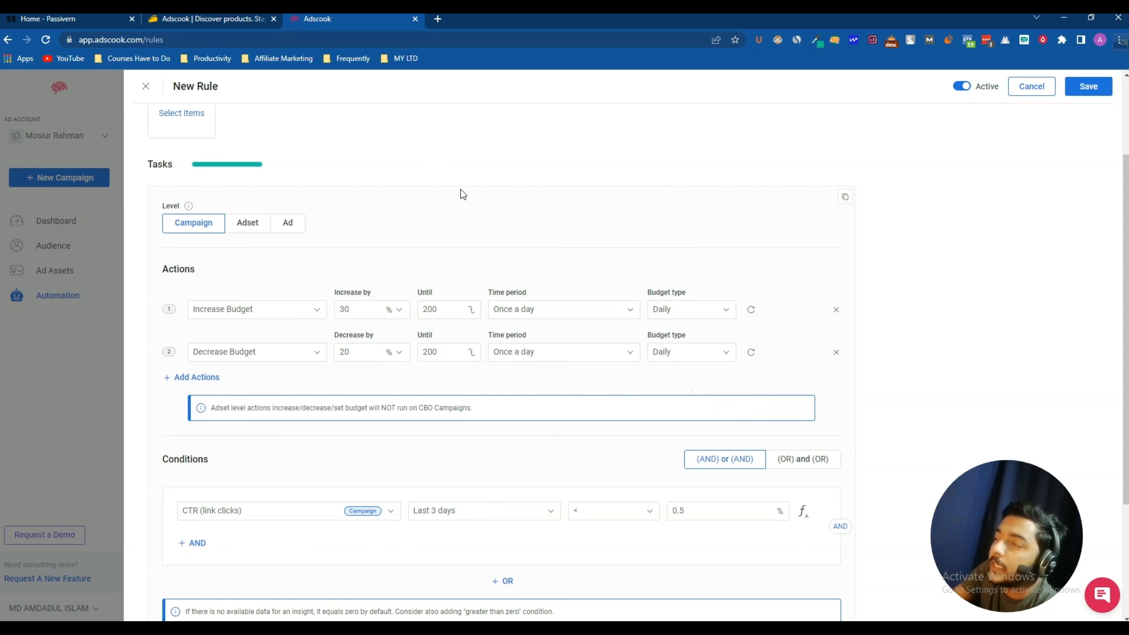
left_click_drag(842, 198, 845, 196)
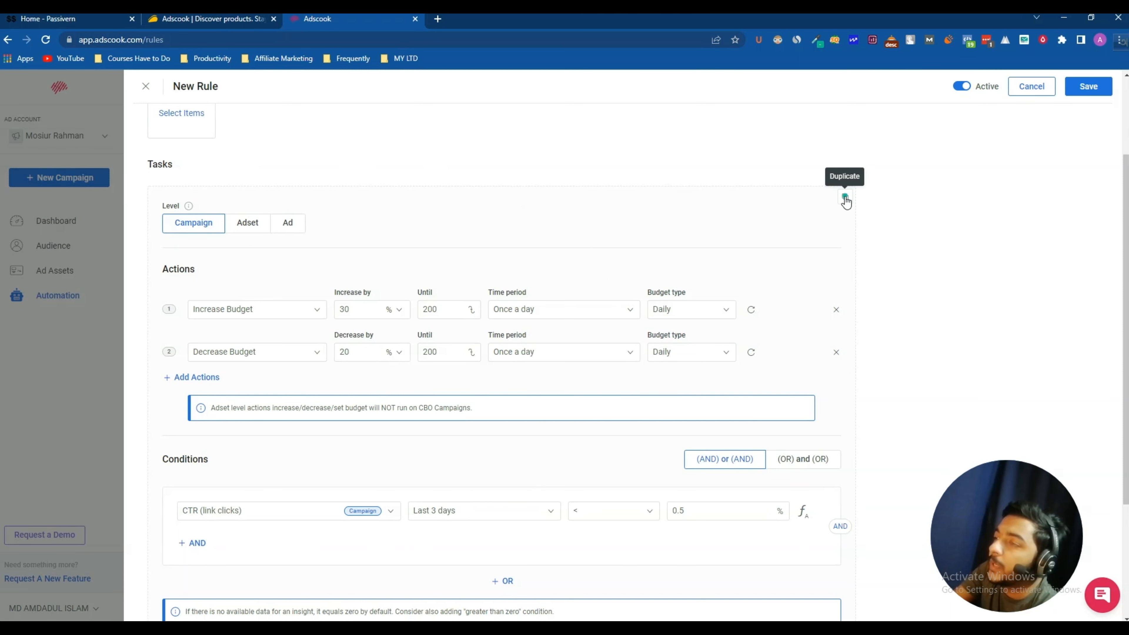
Change the condition's metric from CTR to campaign-level Impressions and set its date range to Yesterday
scroll(375, 368, "down", 2)
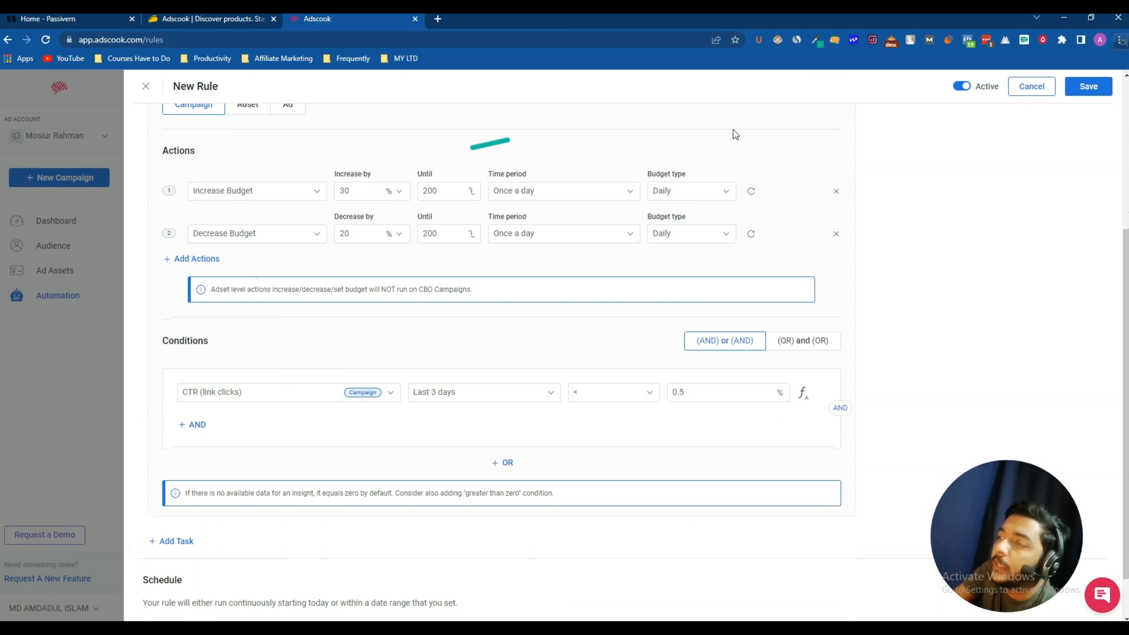
left_click(231, 393)
left_click(209, 487)
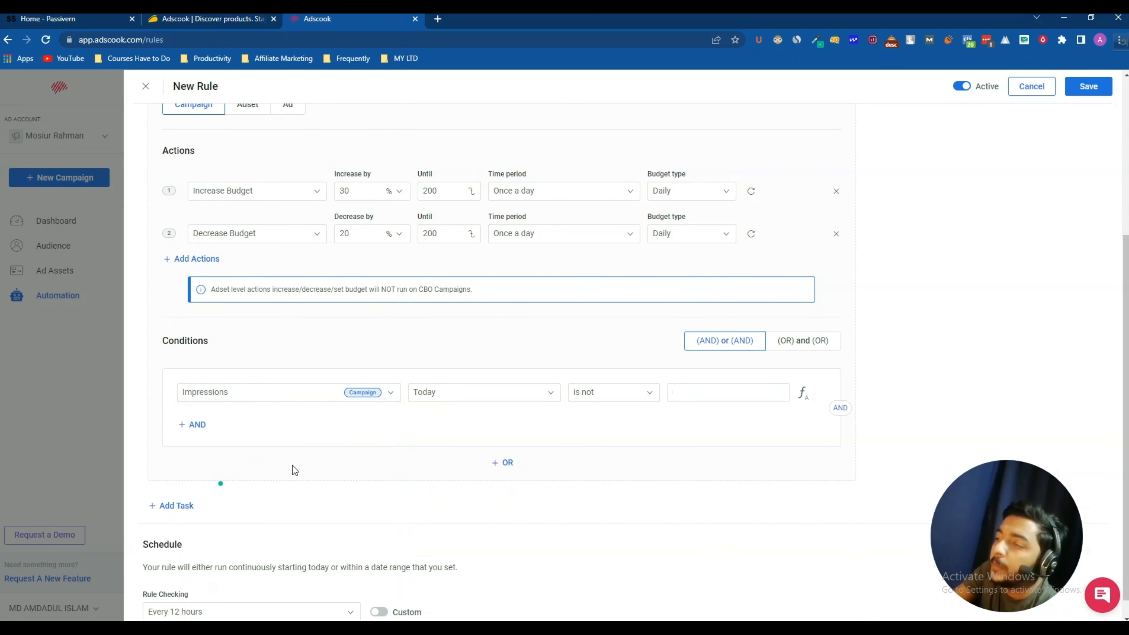
left_click(440, 393)
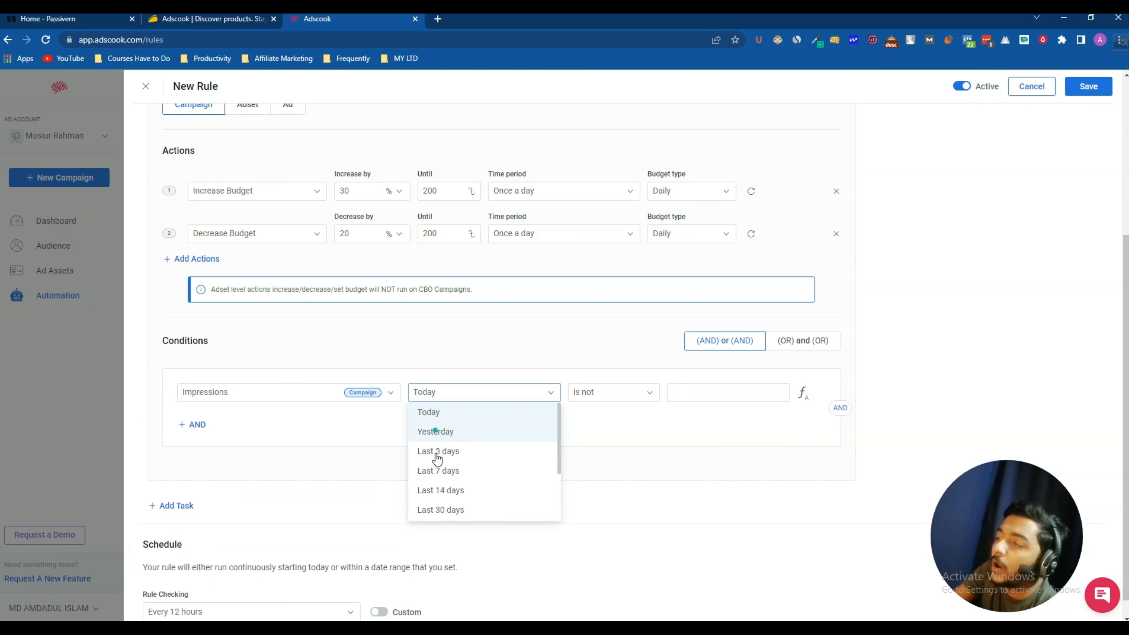
left_click(466, 435)
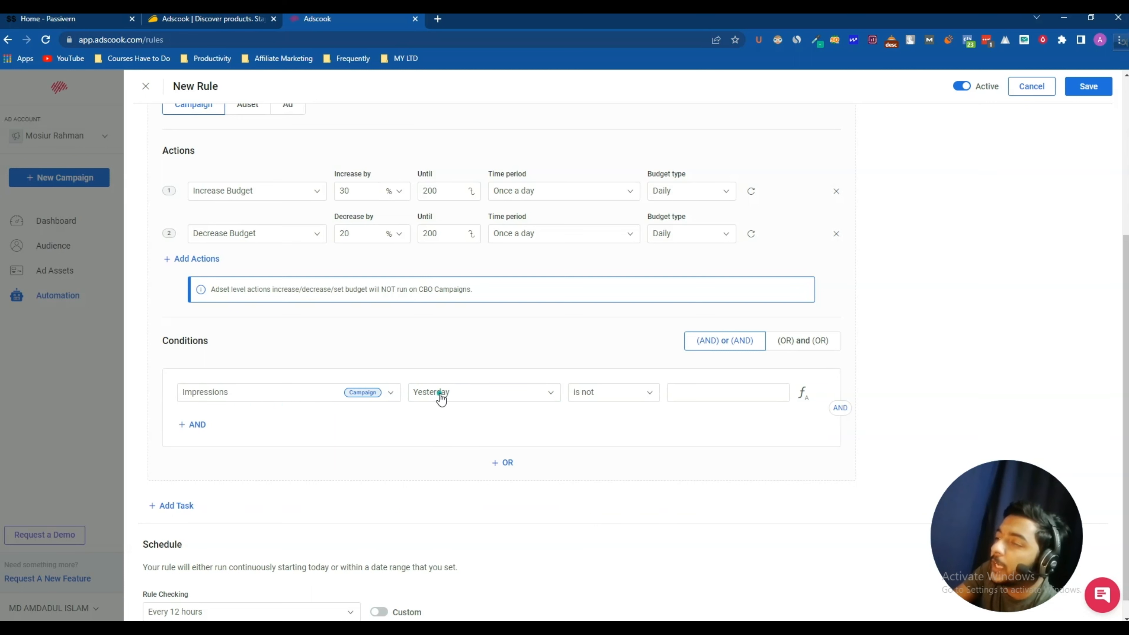
Check the condition's comparison operators and value types, keep "is not", and enter 500 as the impressions value
left_click(608, 396)
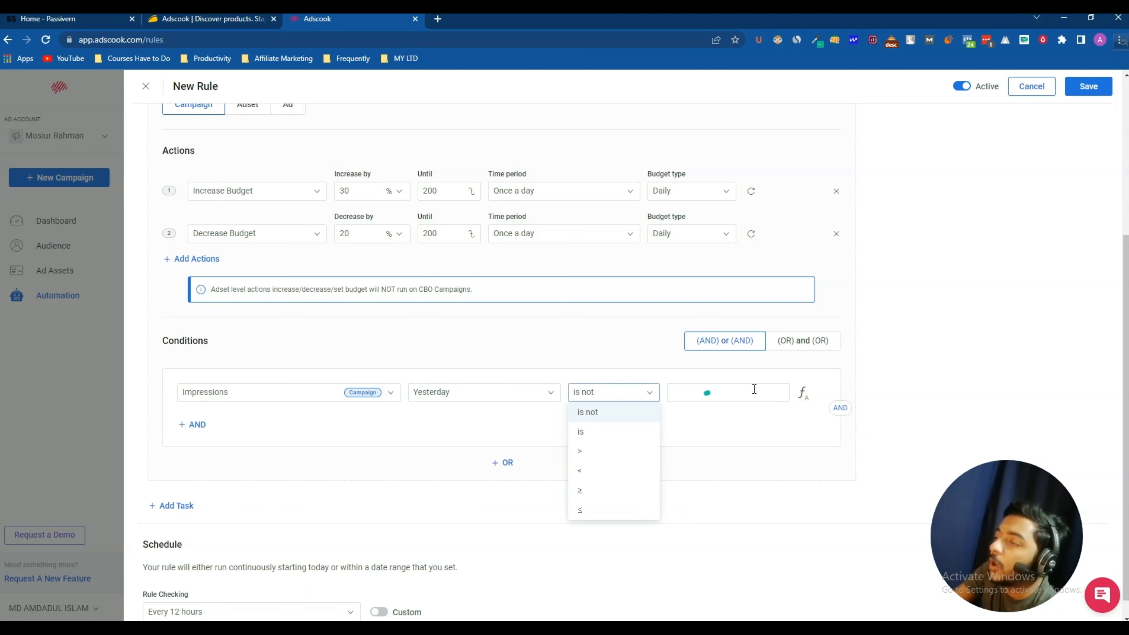
left_click(723, 386)
left_click(802, 392)
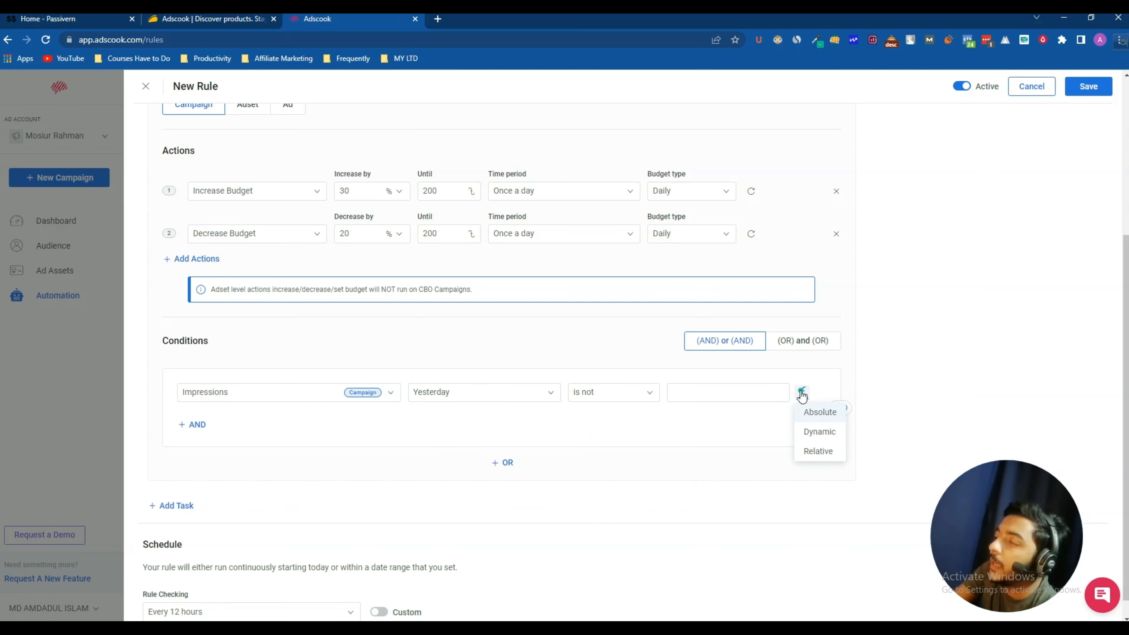
left_click(710, 396)
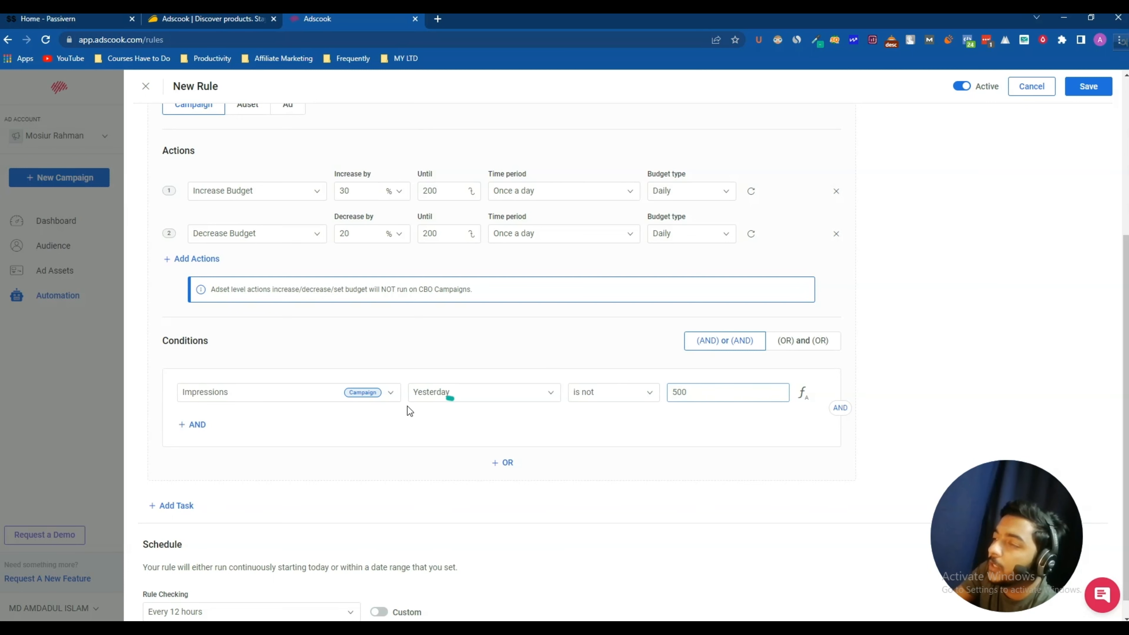
Try adding an extra AND condition and a separate OR condition group, removing each one again
left_click(197, 426)
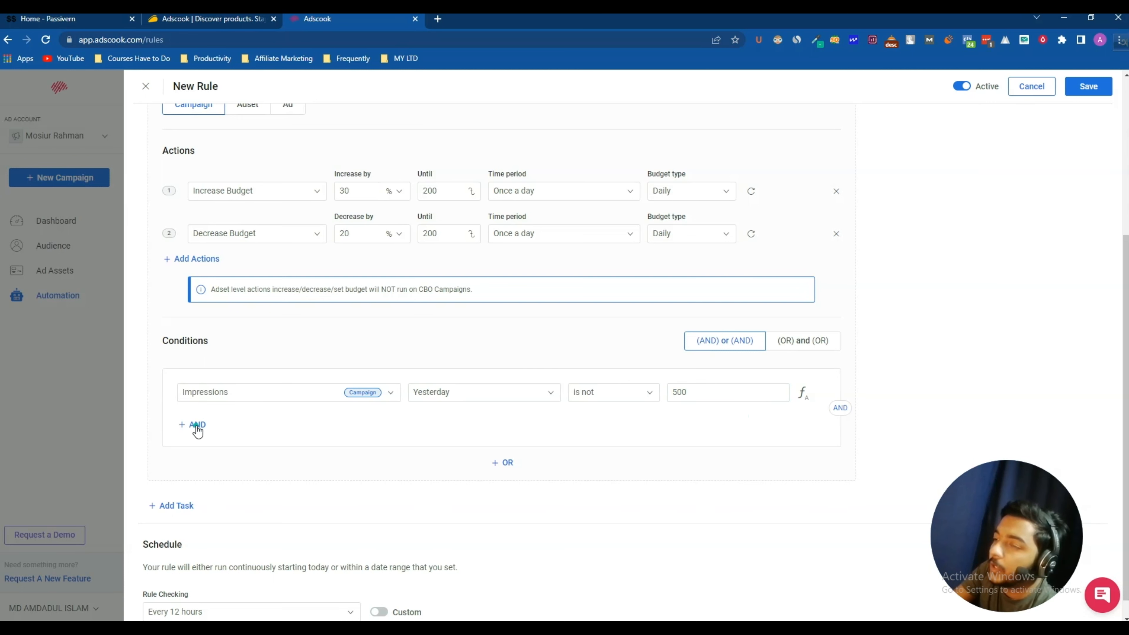
scroll(268, 443, "down", 1)
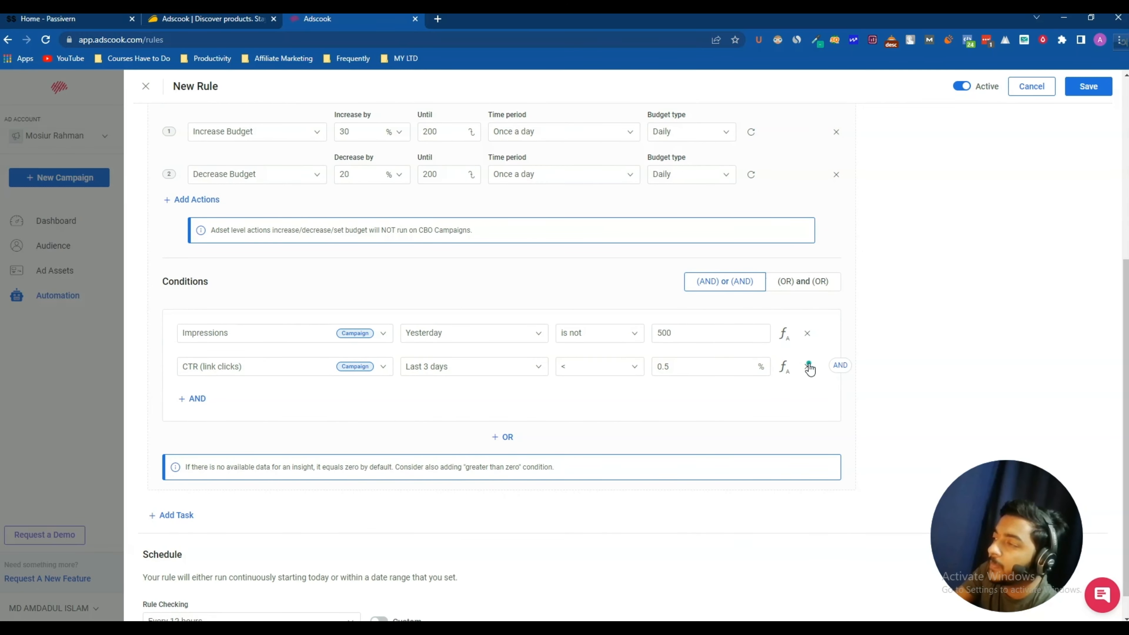
left_click(808, 367)
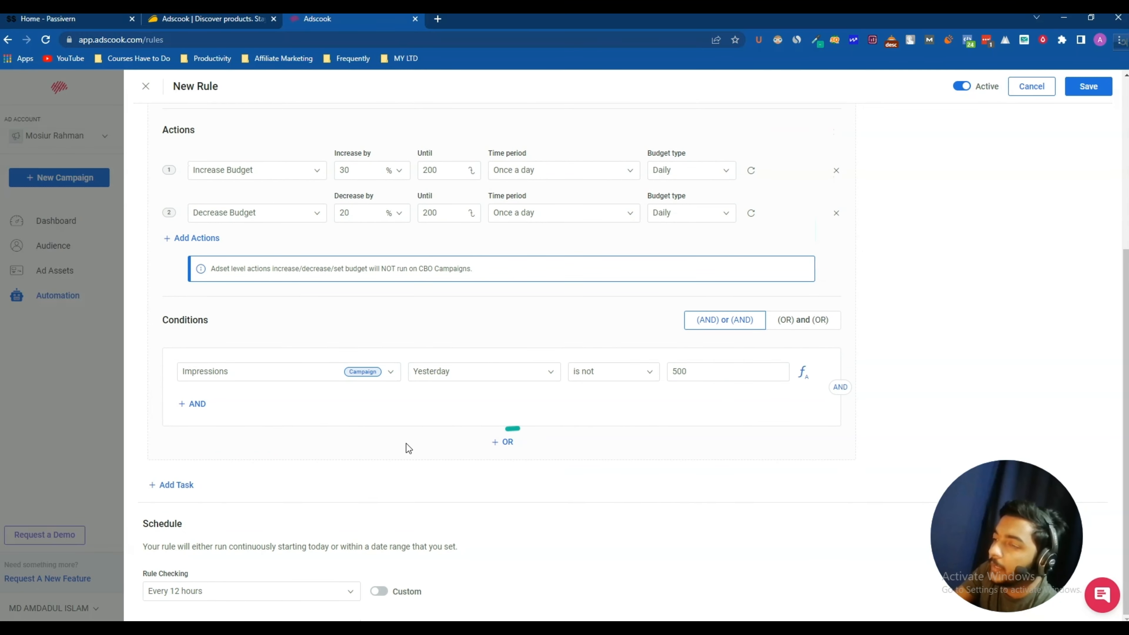
left_click(507, 442)
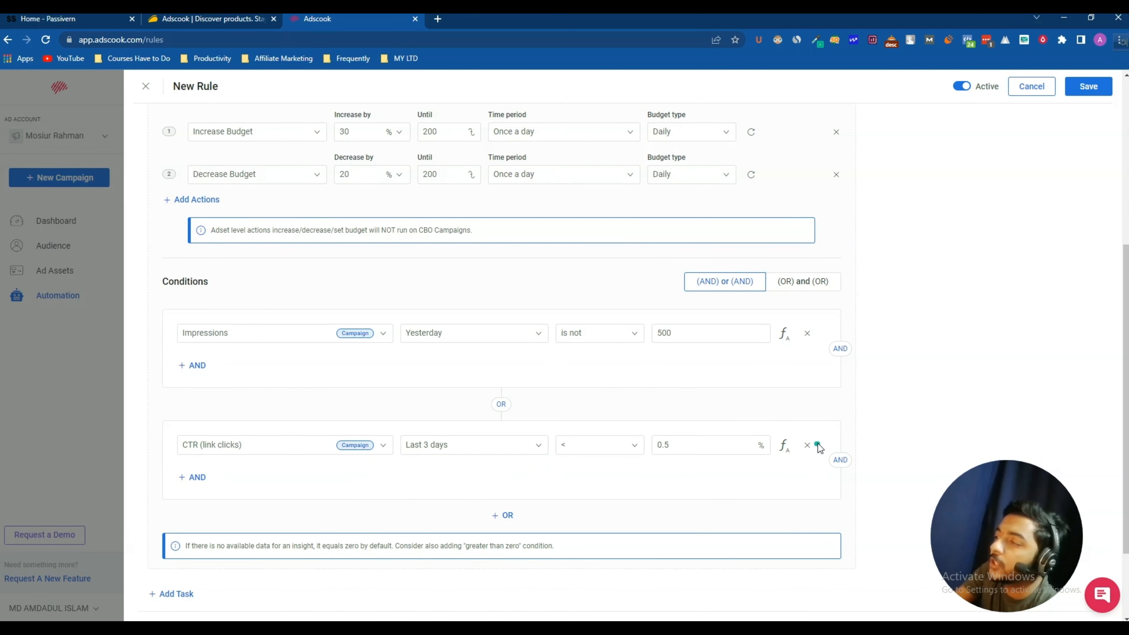
left_click(808, 445)
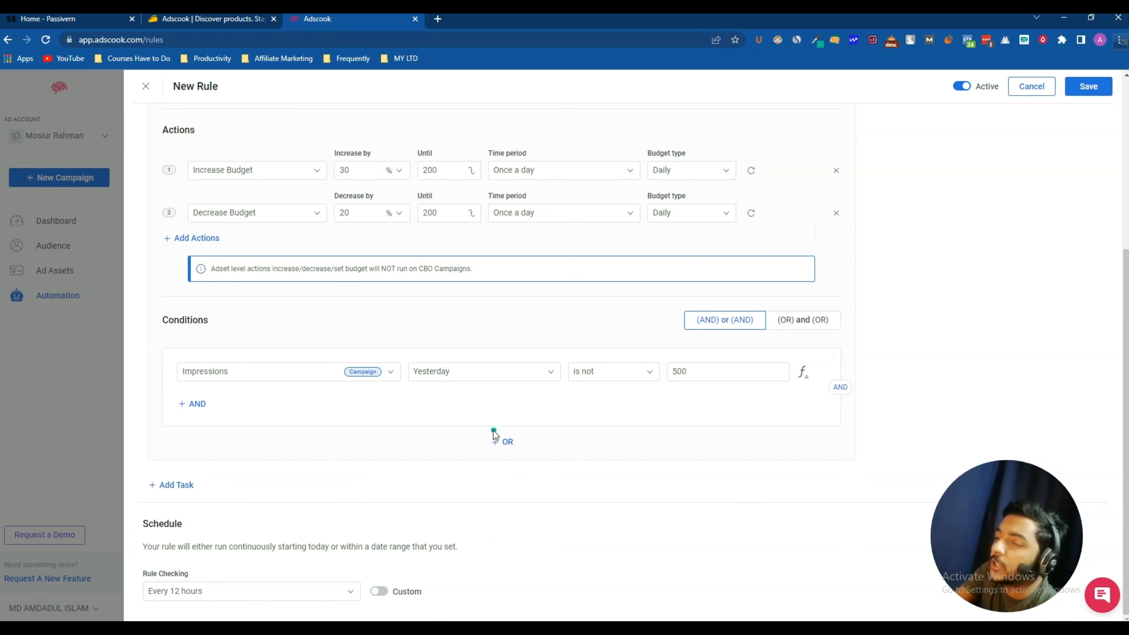
Review the rule's settings and switch its checking schedule from a fixed interval to Custom
scroll(271, 391, "up", 5)
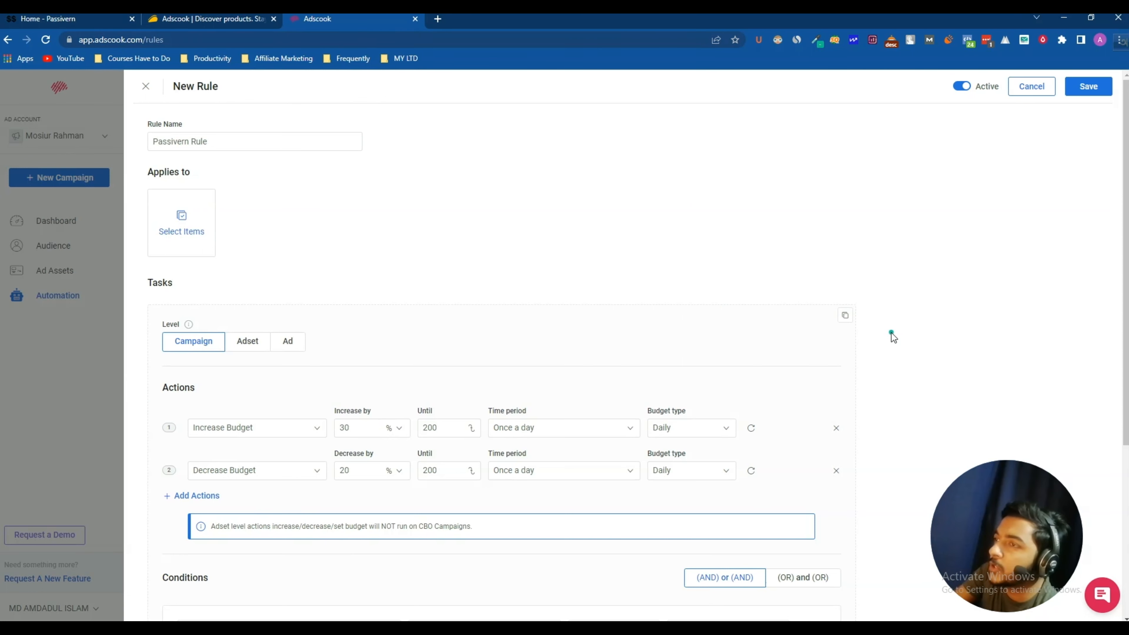
scroll(890, 333, "down", 5)
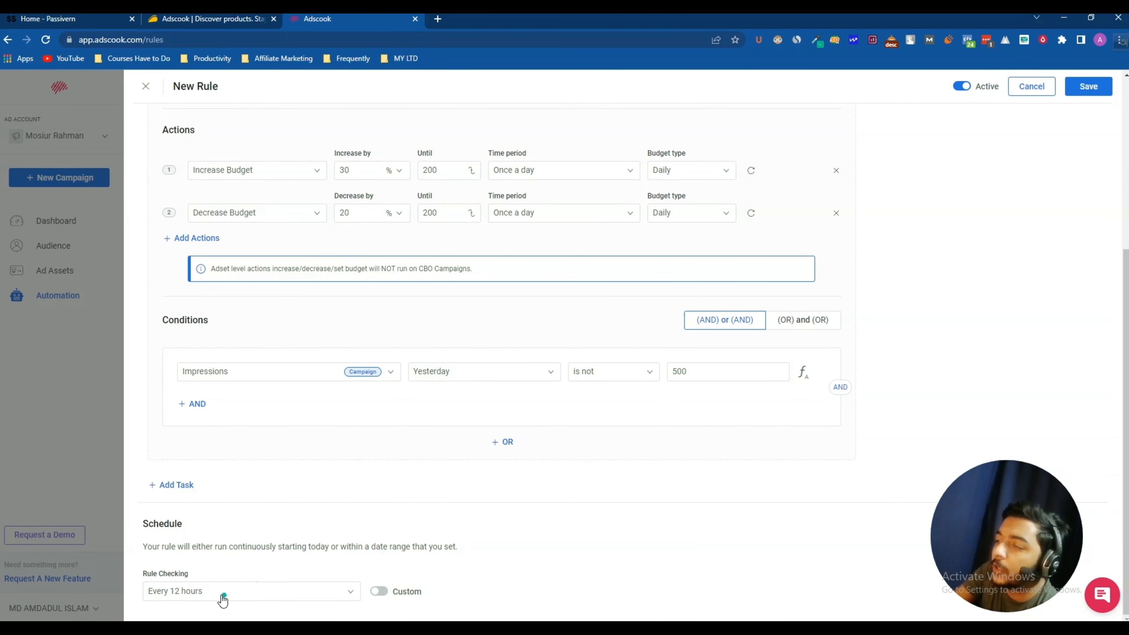
left_click(385, 592)
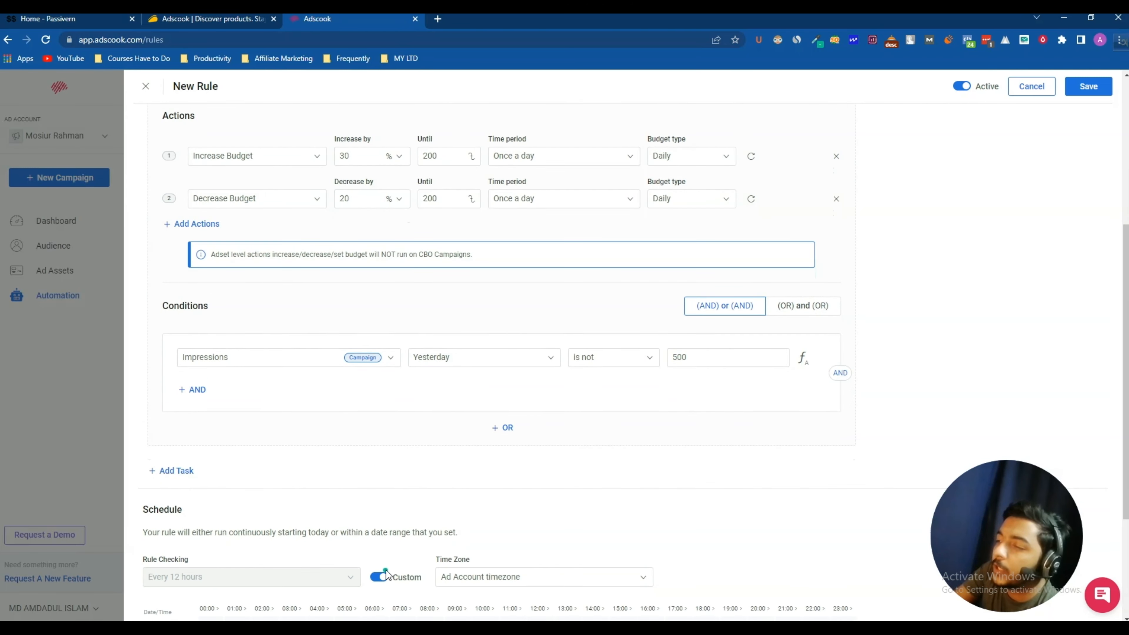
scroll(385, 570, "down", 4)
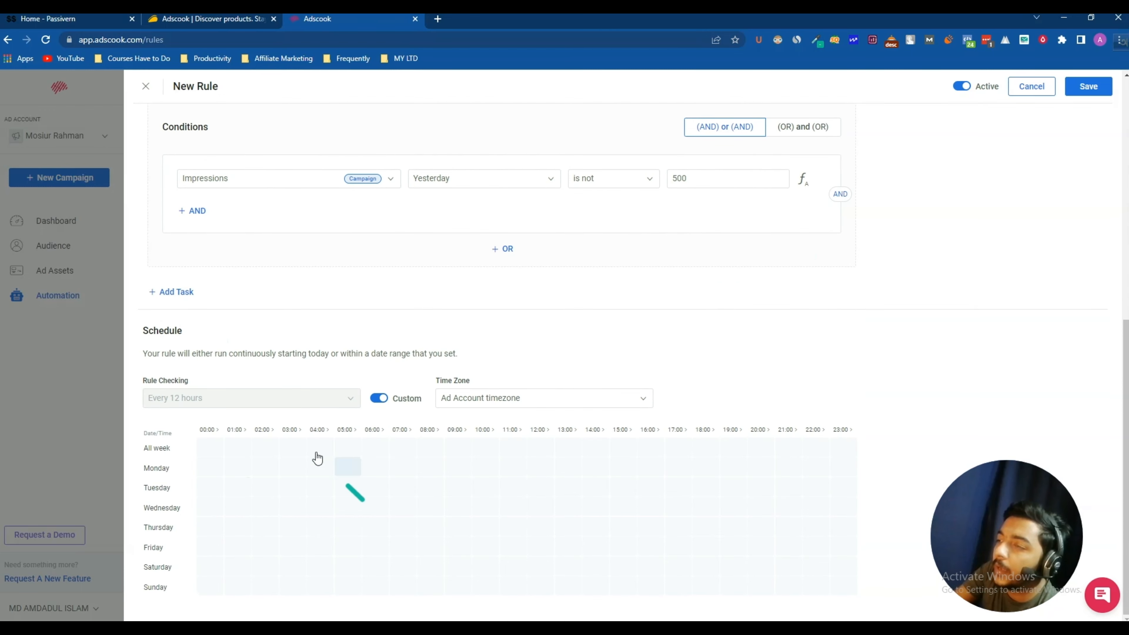
Mark schedule slots on Monday 02:00, Tuesday 07:00 and 13:00, Wednesday 13:00, and Friday 05:00, 09:00 and 13:00
left_click(348, 545)
left_click(568, 507)
left_click(403, 487)
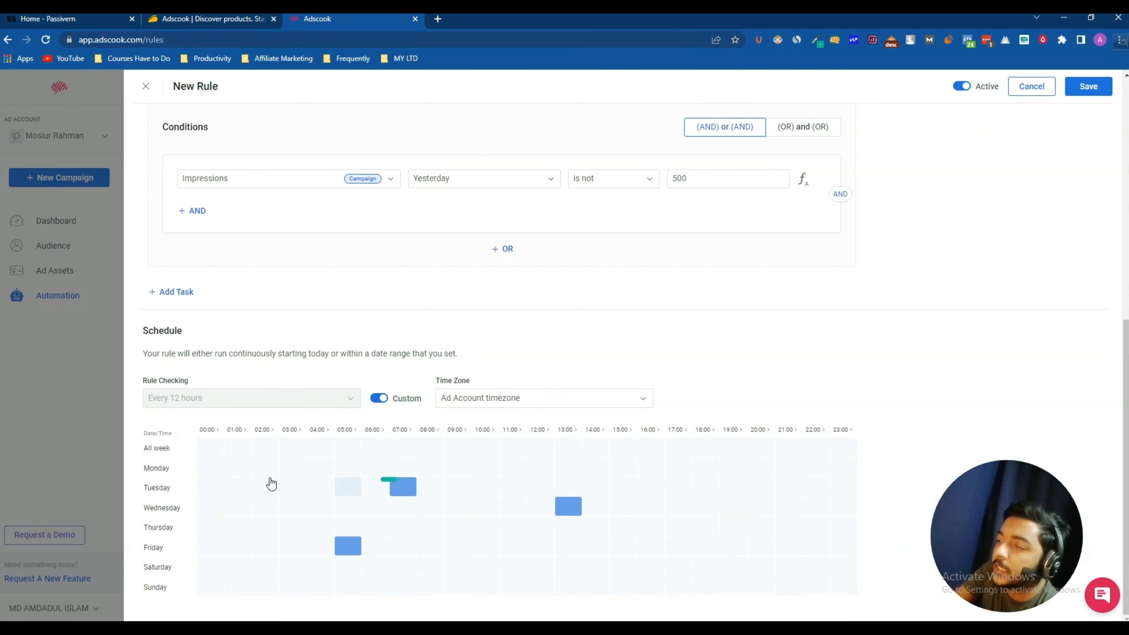
left_click(265, 467)
left_click(568, 486)
left_click(568, 546)
left_click(457, 546)
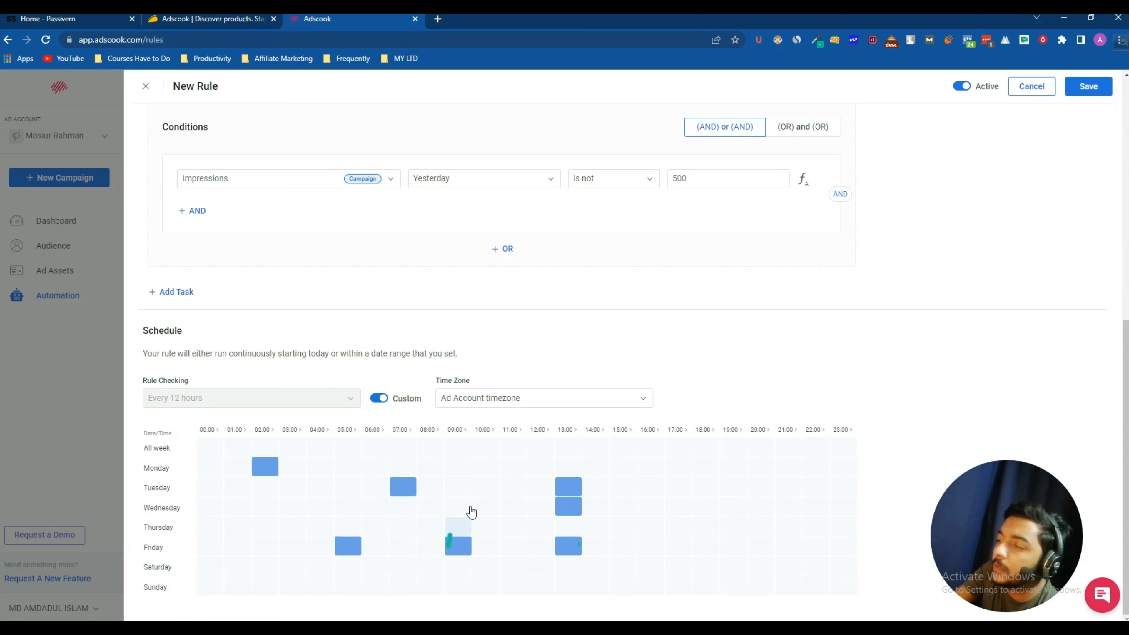
Add schedule slots on Tuesday 11:00, Thursday 03:00 and 10:00, Saturday 05:00 and 08:00, and Sunday 01:00
left_click(513, 487)
left_click(493, 530)
left_click(293, 527)
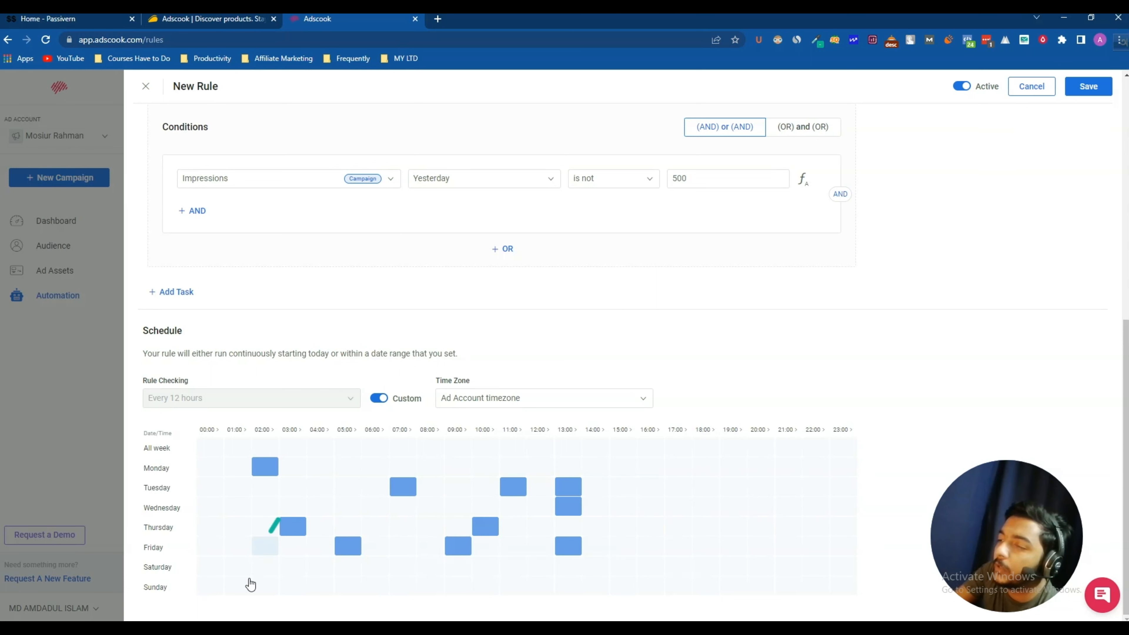
left_click(237, 586)
left_click(348, 566)
left_click(430, 566)
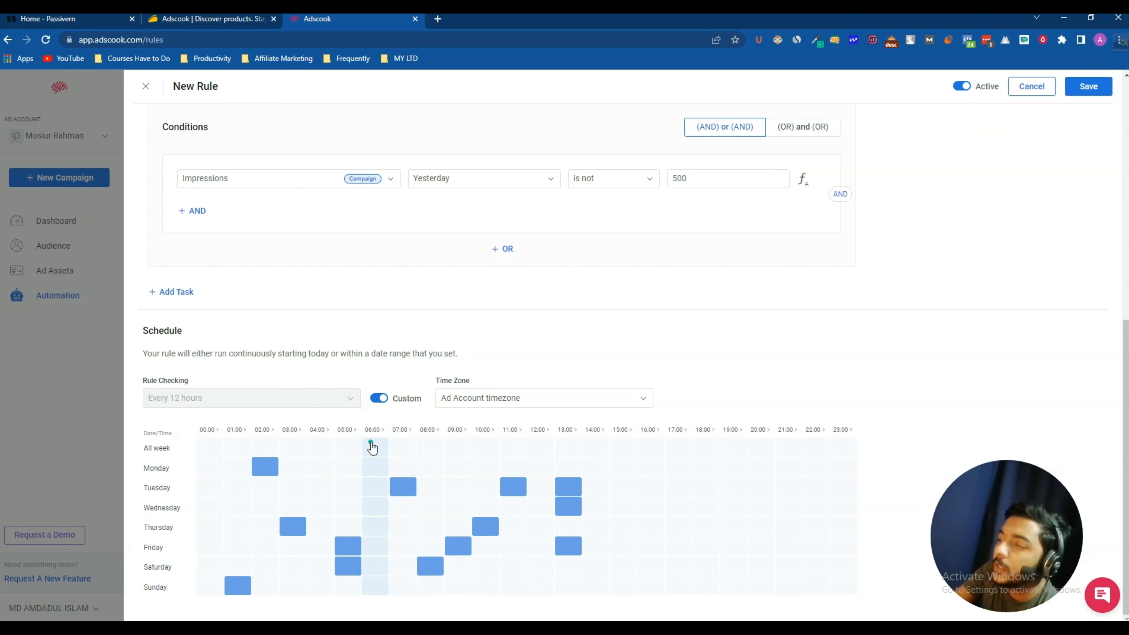
Look through the schedule's time zone options, keep Ad Account timezone, and save the new rule
left_click(504, 395)
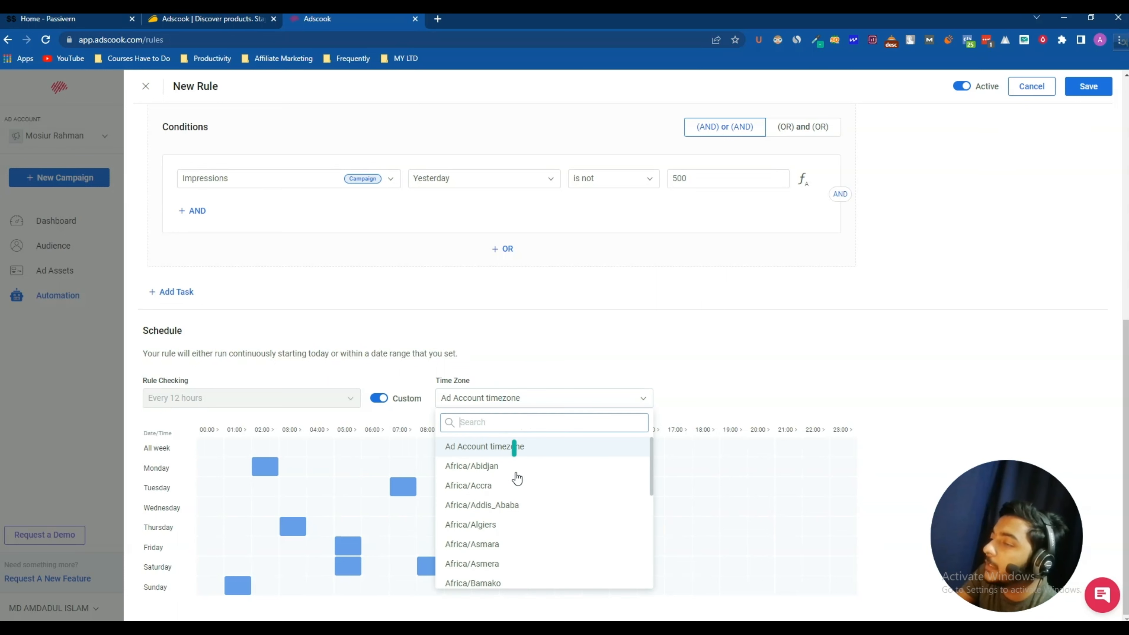
scroll(525, 507, "down", 3)
scroll(527, 514, "down", 15)
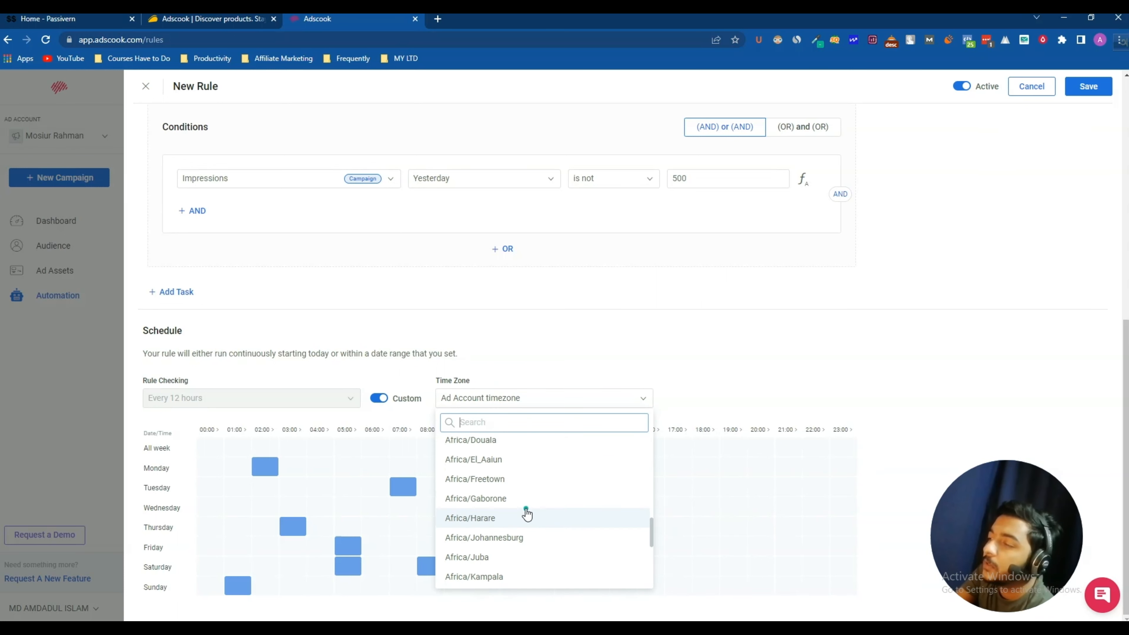
left_click(604, 306)
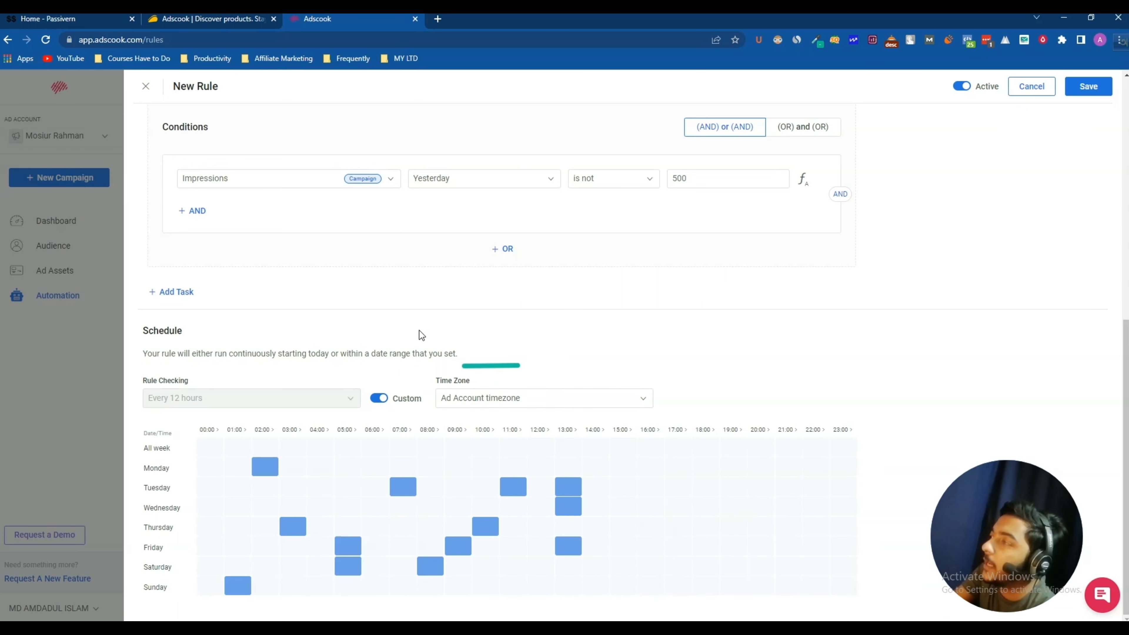
left_click(1102, 92)
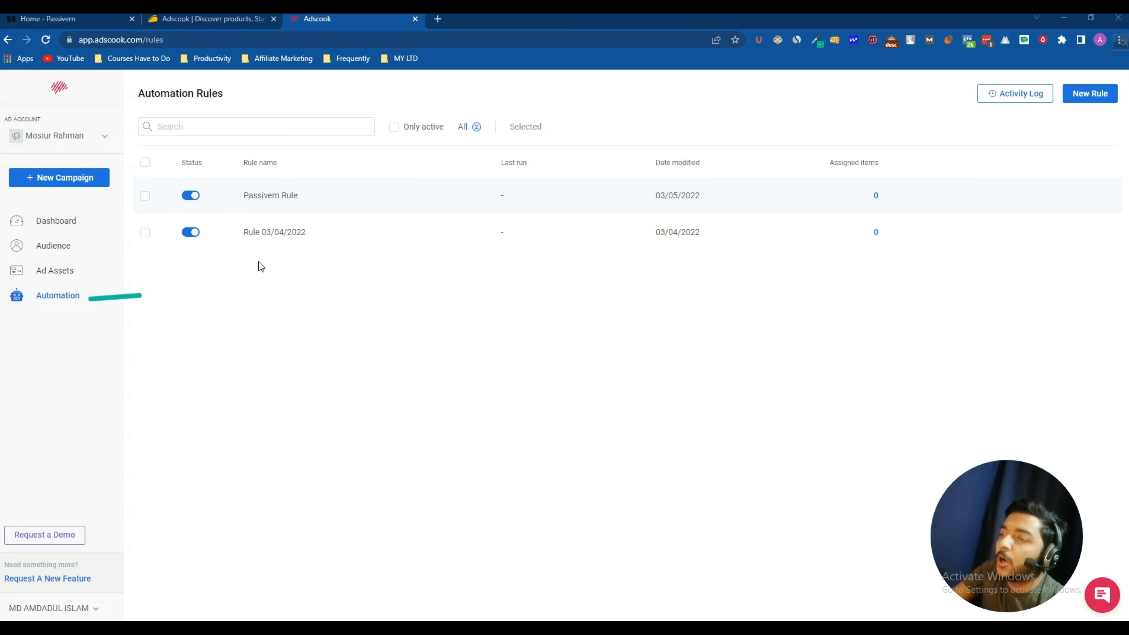
Switch the Passivern Rule off and back on, and check its campaign assignment dialog and extra options without assigning anything
left_click(191, 197)
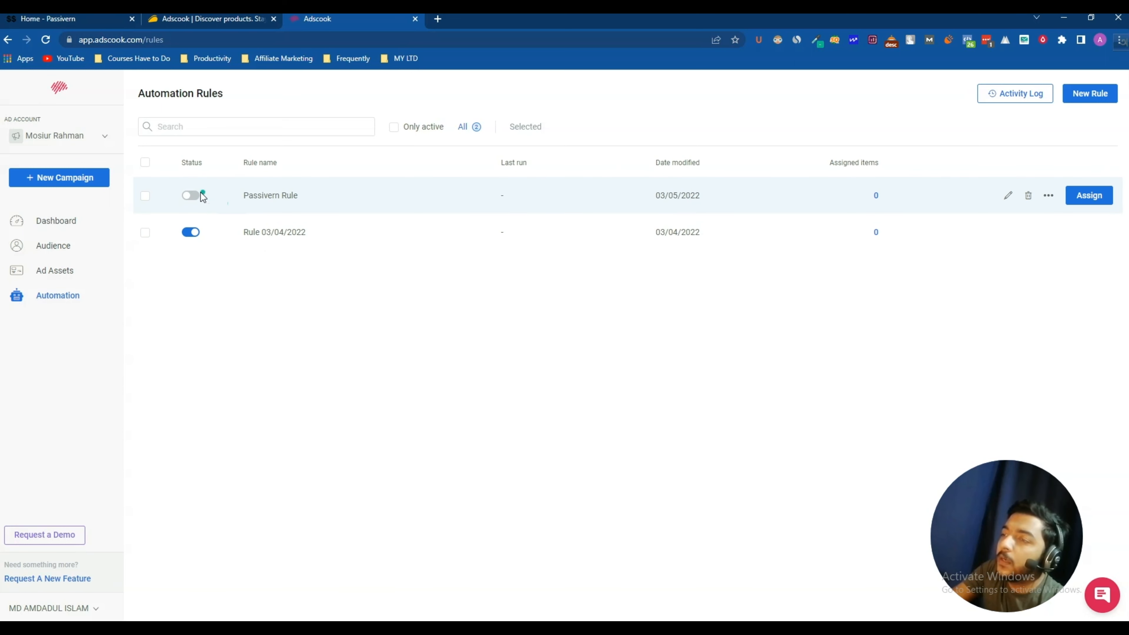
left_click(192, 196)
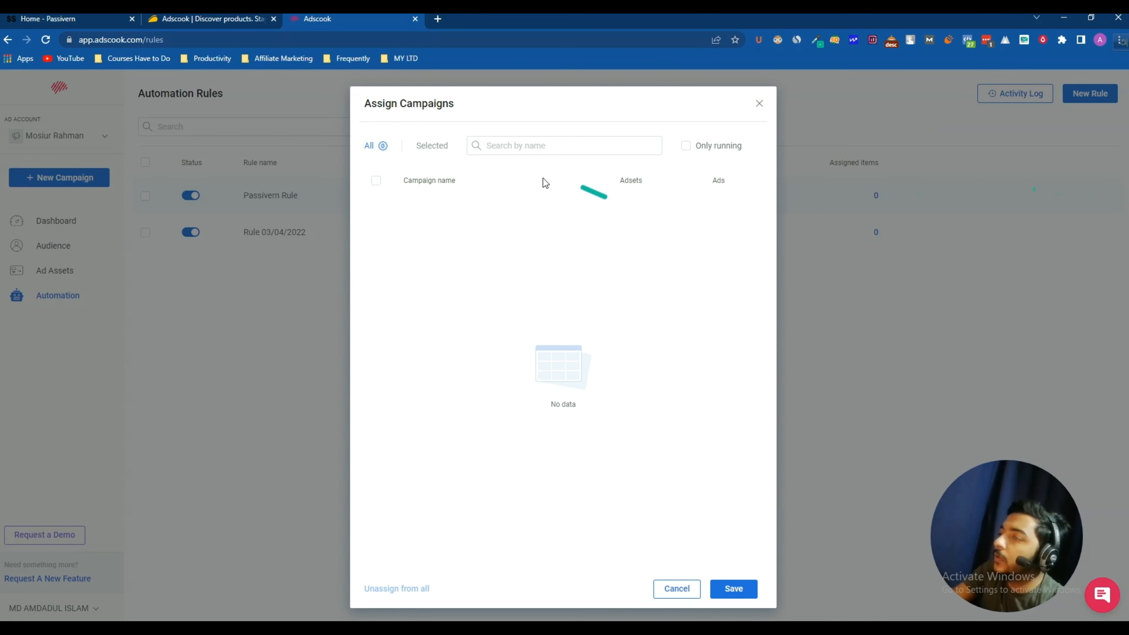
left_click(759, 104)
left_click(1049, 195)
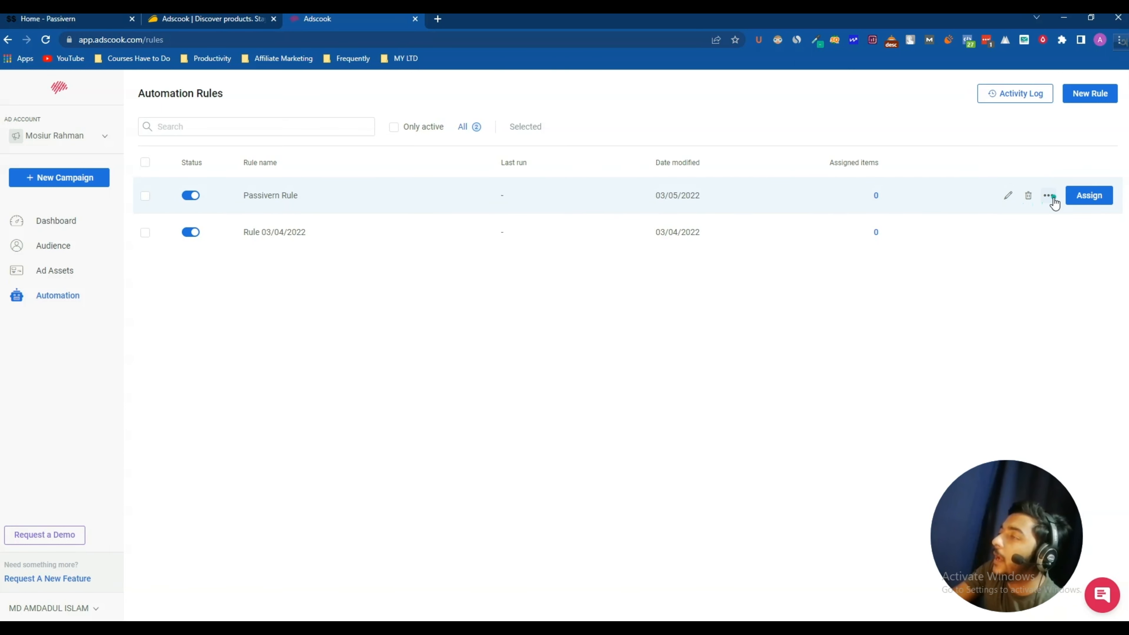
mouse_move(1049, 195)
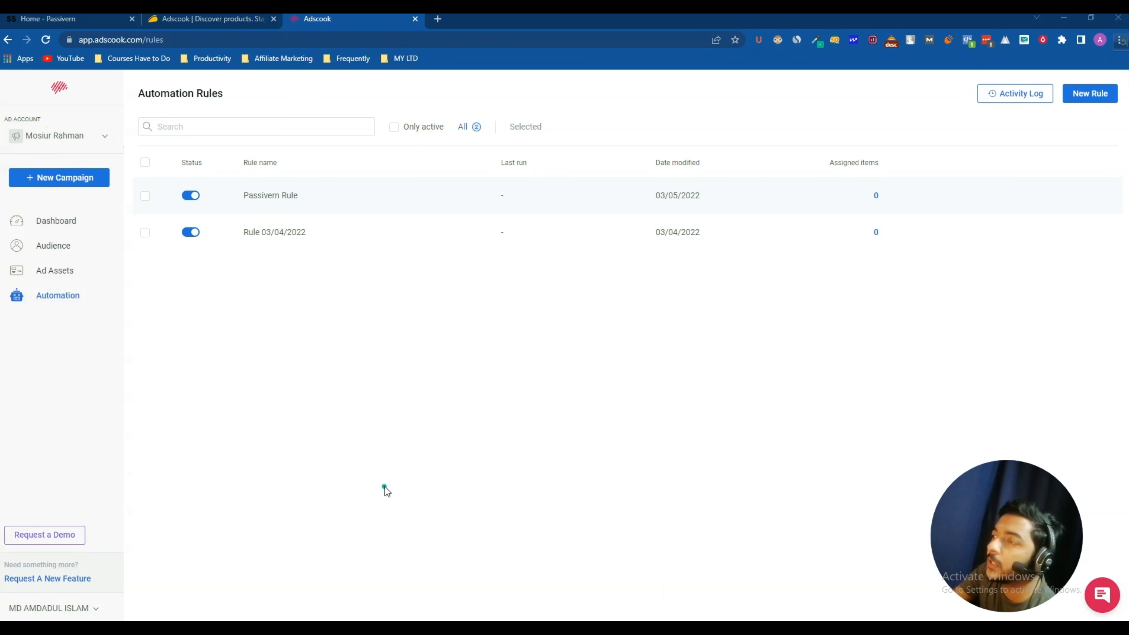
View the dashboard, and check the account's user profile settings without changing anything
left_click(44, 221)
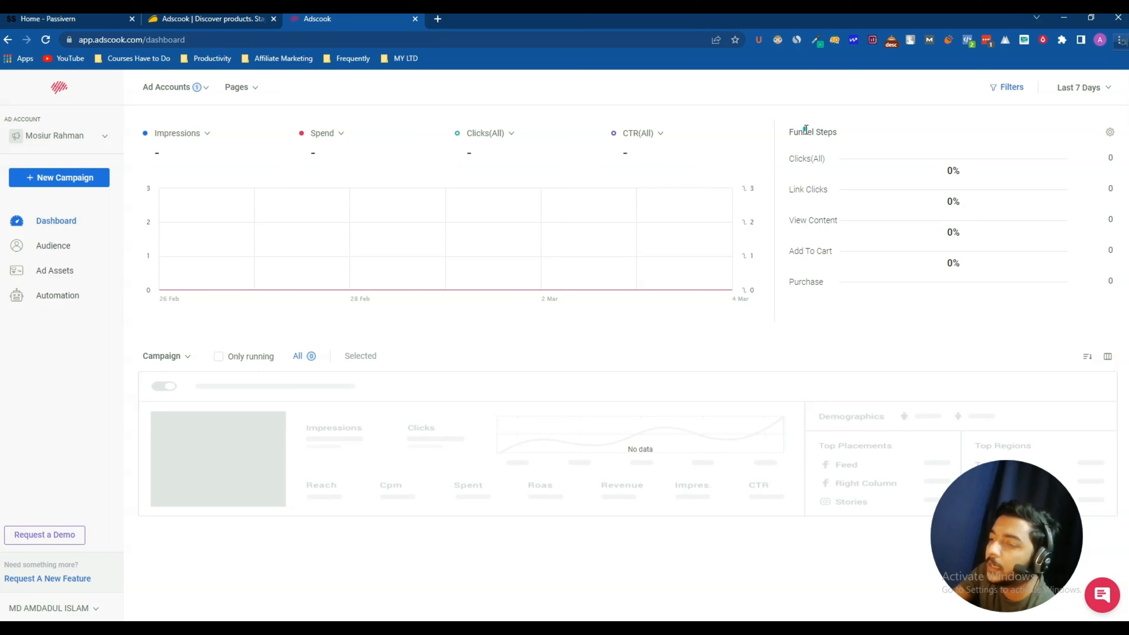
left_click(66, 609)
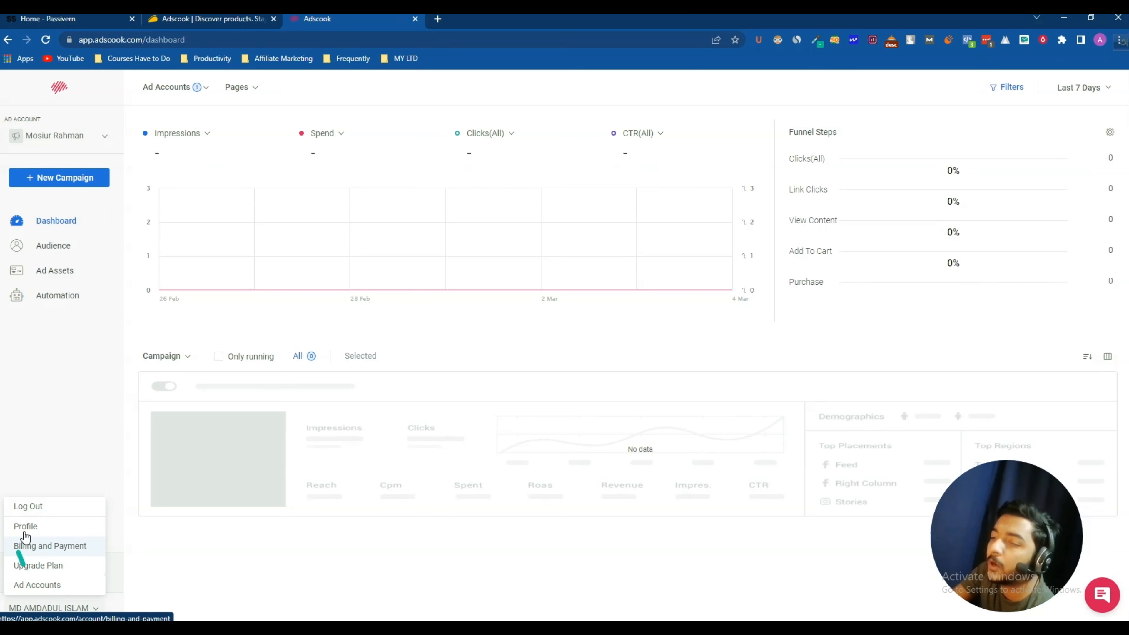
left_click(60, 531)
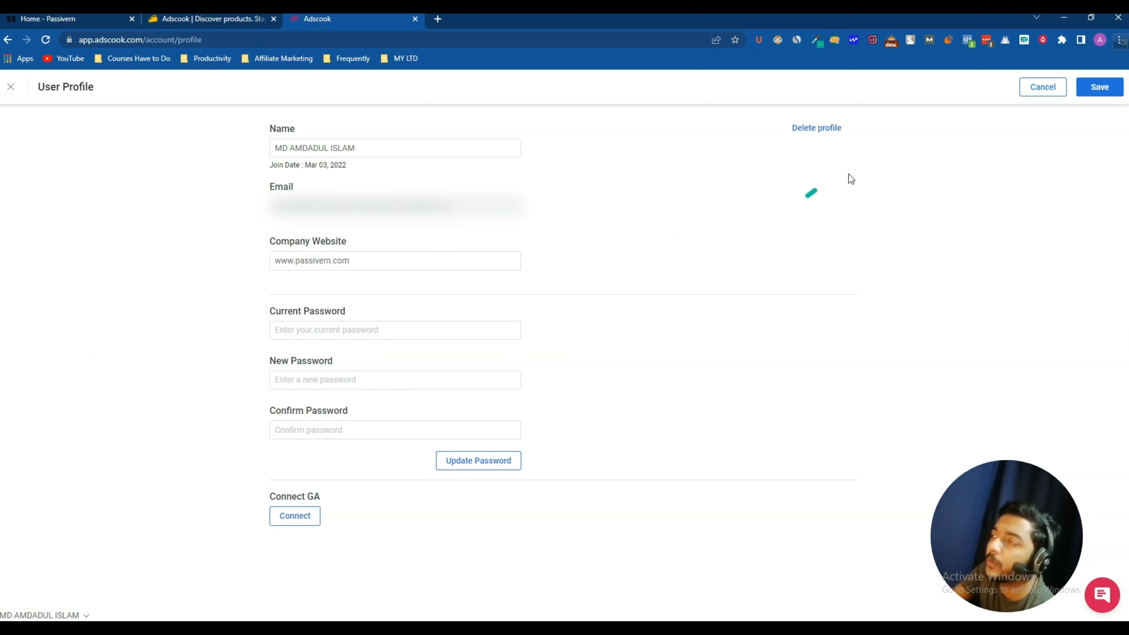
left_click(10, 87)
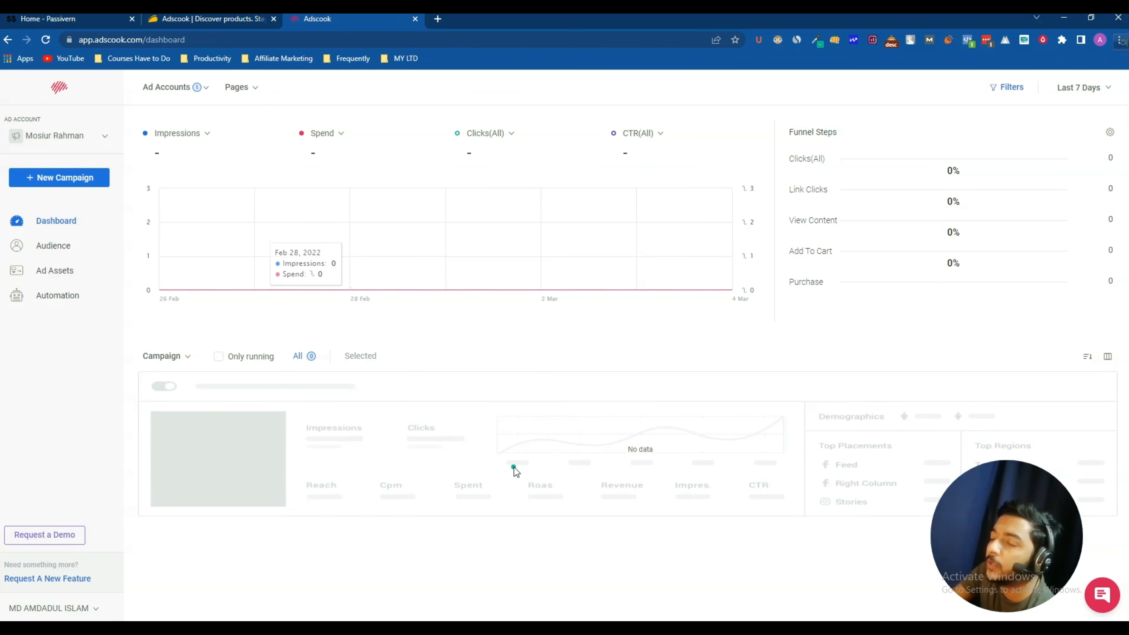
Switch to the AppSumo Adscook product page and review its title, starting price and product description
left_click(221, 26)
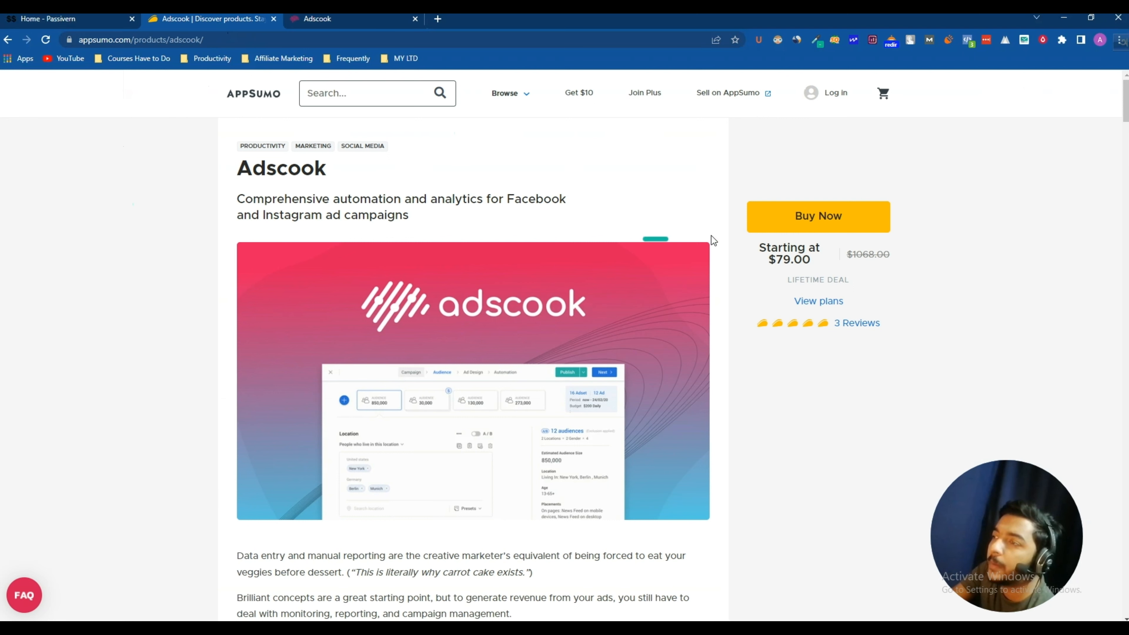
left_click_drag(237, 174, 377, 176)
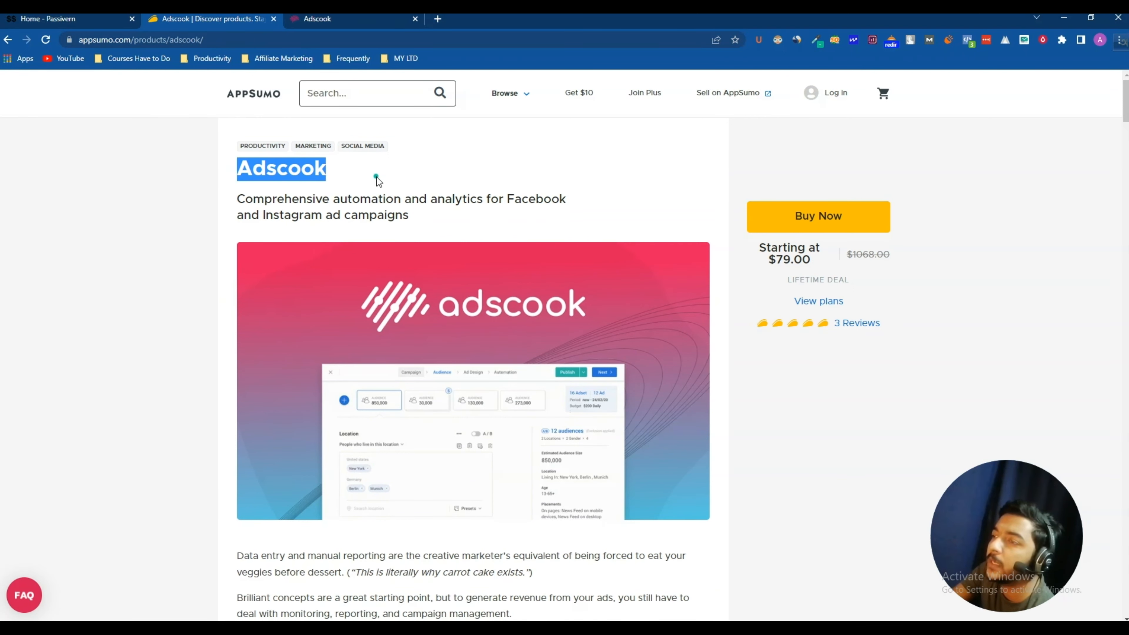
left_click(377, 176)
scroll(716, 391, "down", 15)
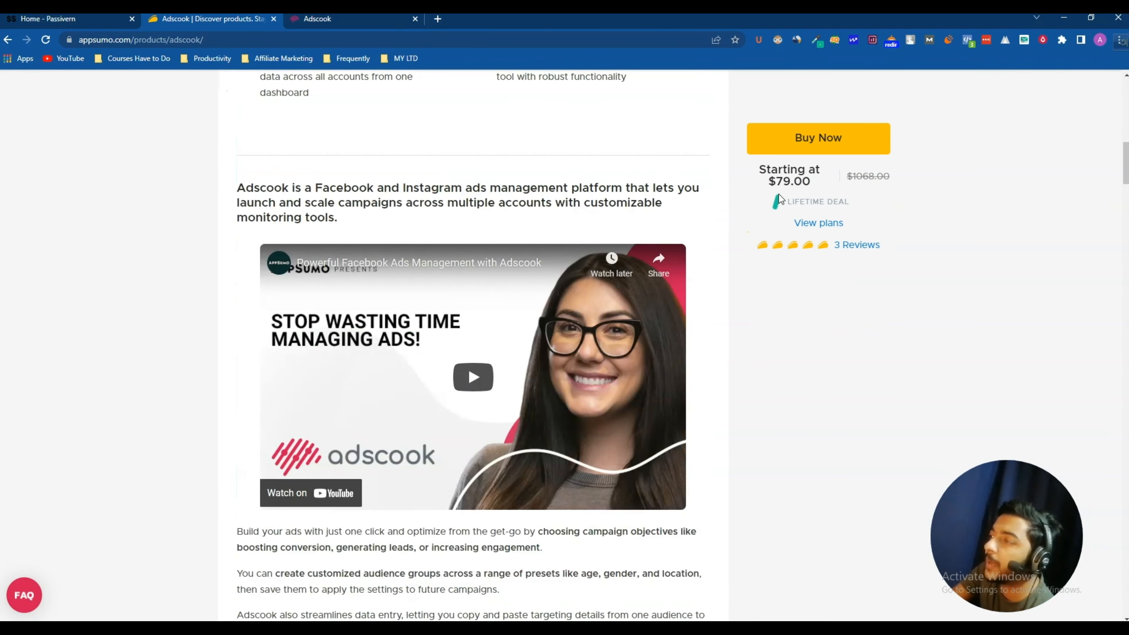
triple_click(781, 178)
scroll(723, 246, "down", 15)
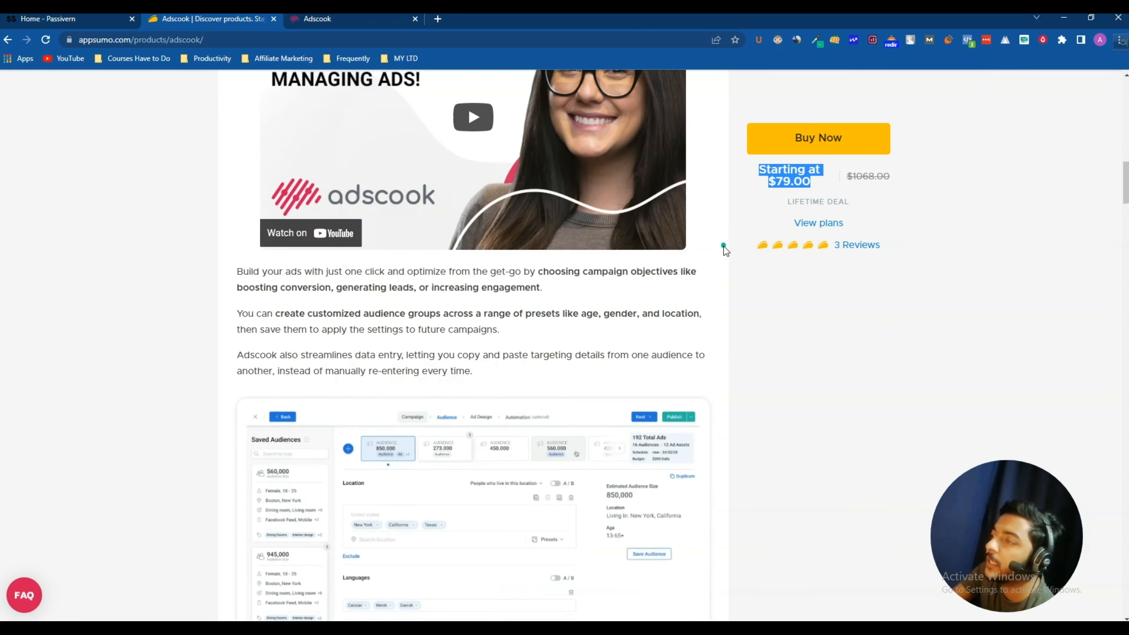
Compare the prices and monthly ad spend limits of License Tiers 1, 2 and 3
scroll(723, 246, "down", 15)
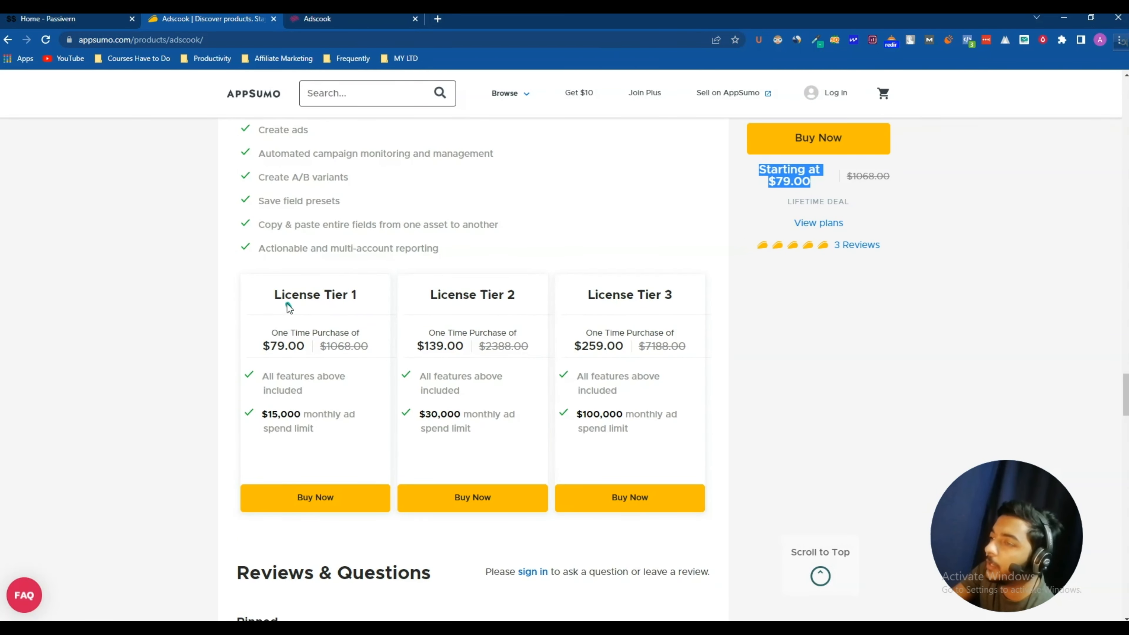
left_click_drag(276, 292, 677, 281)
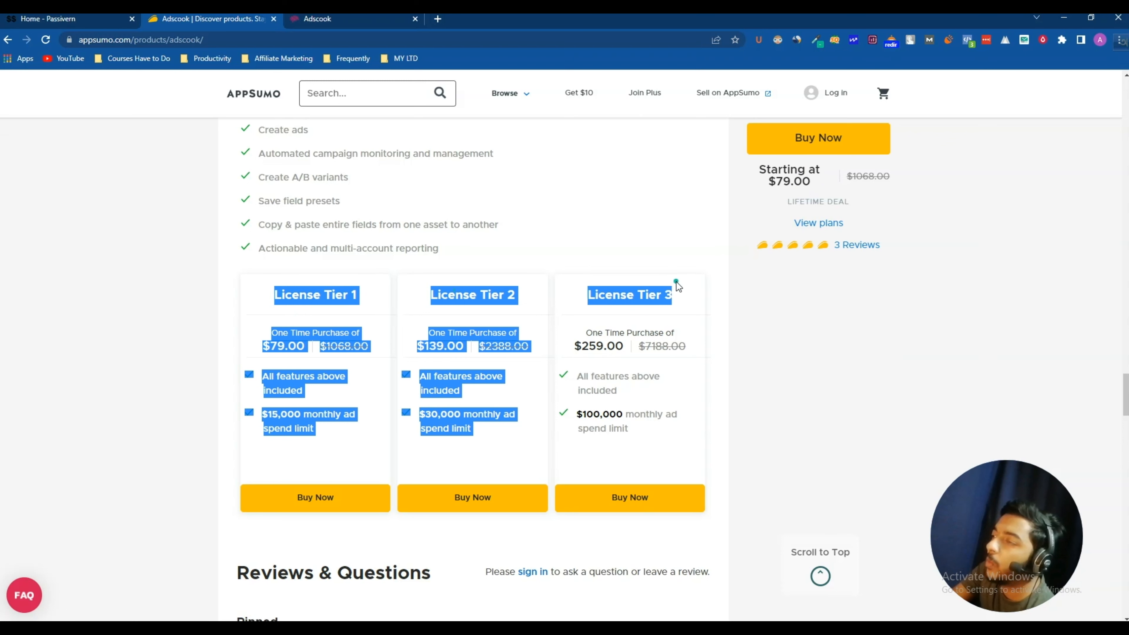
left_click(680, 299)
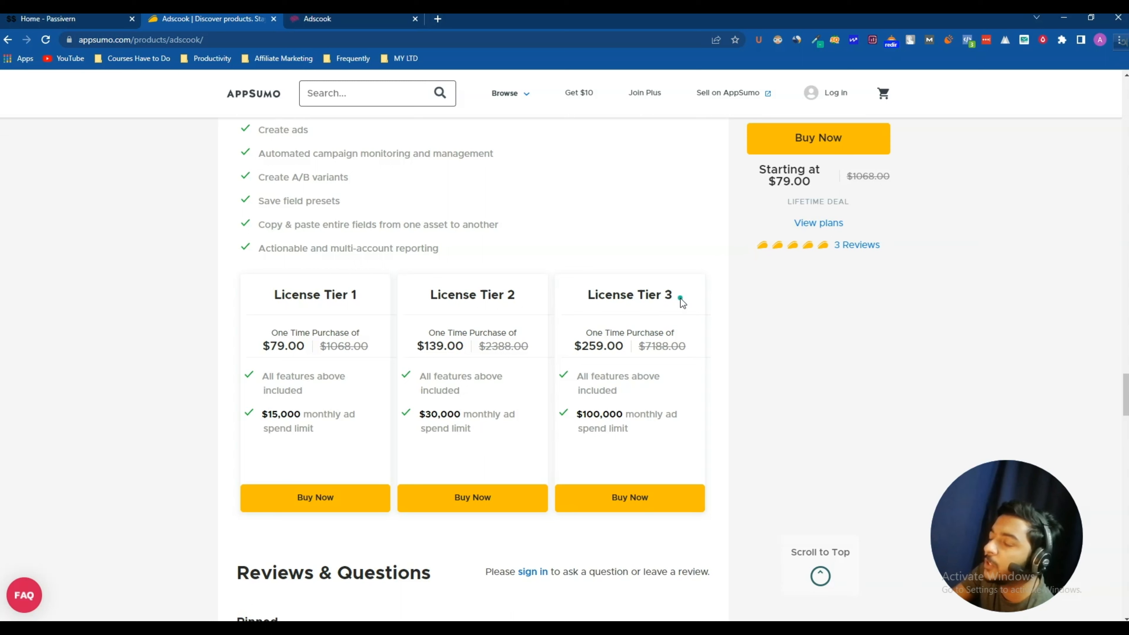
triple_click(339, 294)
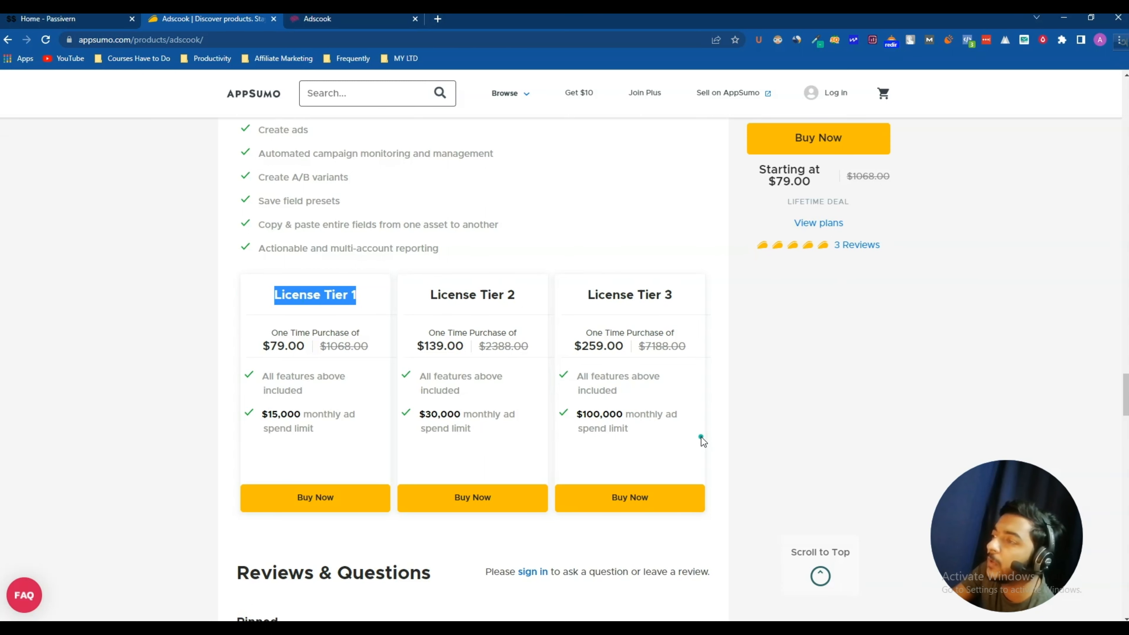
scroll(701, 437, "up", 3)
scroll(491, 388, "down", 3)
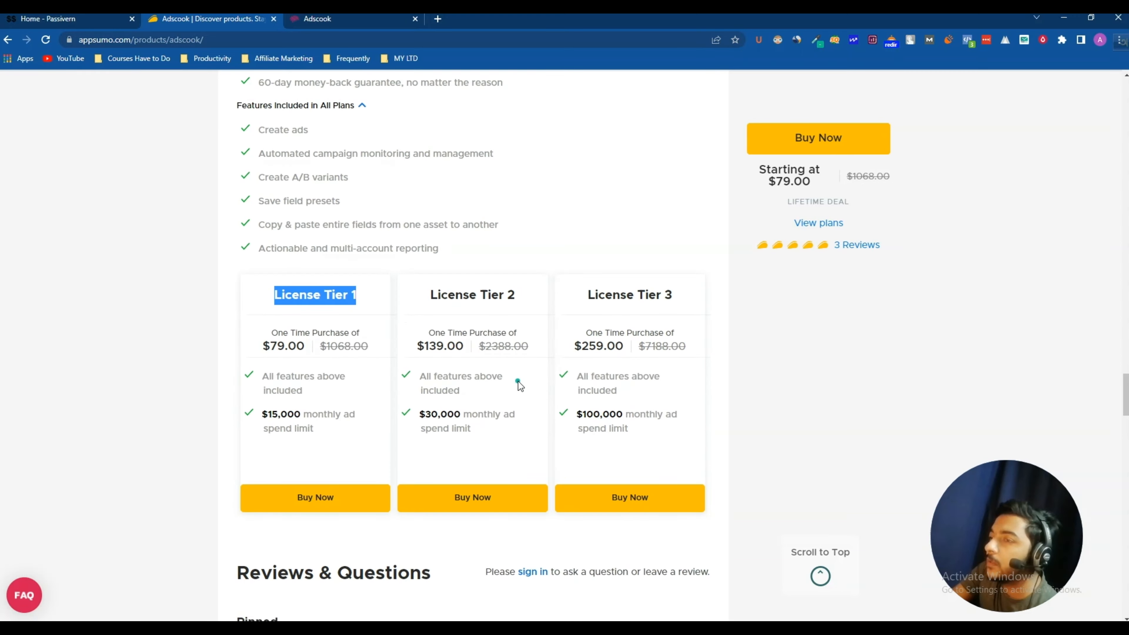
Browse the deal review posts in the Passivern SaaS LTD Review with Giveaway Facebook group
left_click(63, 20)
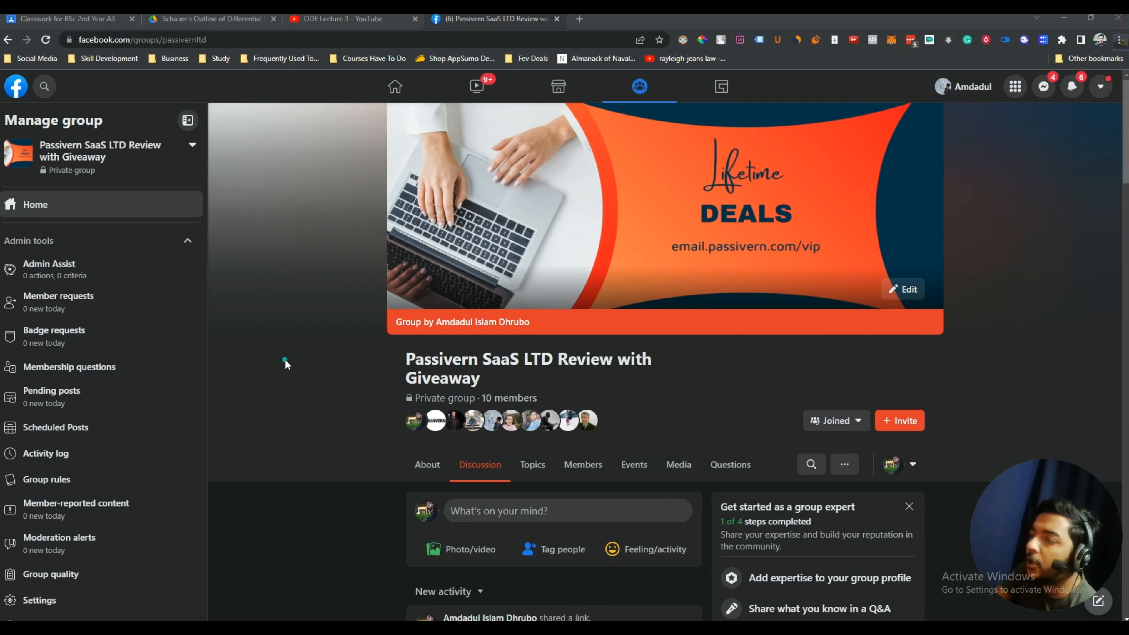
scroll(284, 358, "down", 8)
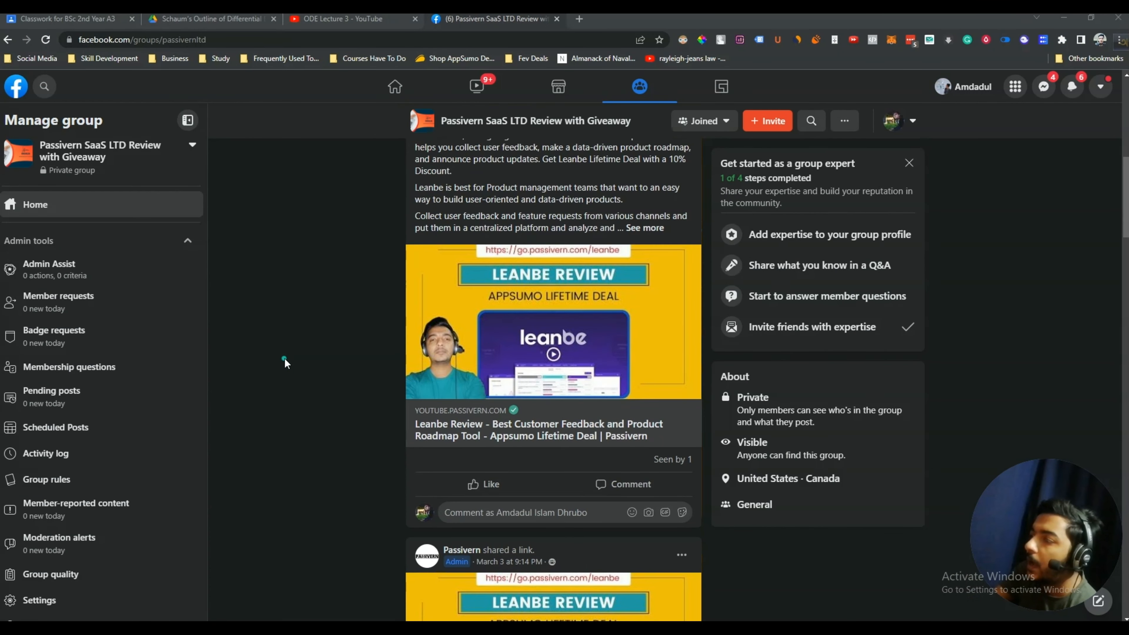
scroll(285, 359, "down", 14)
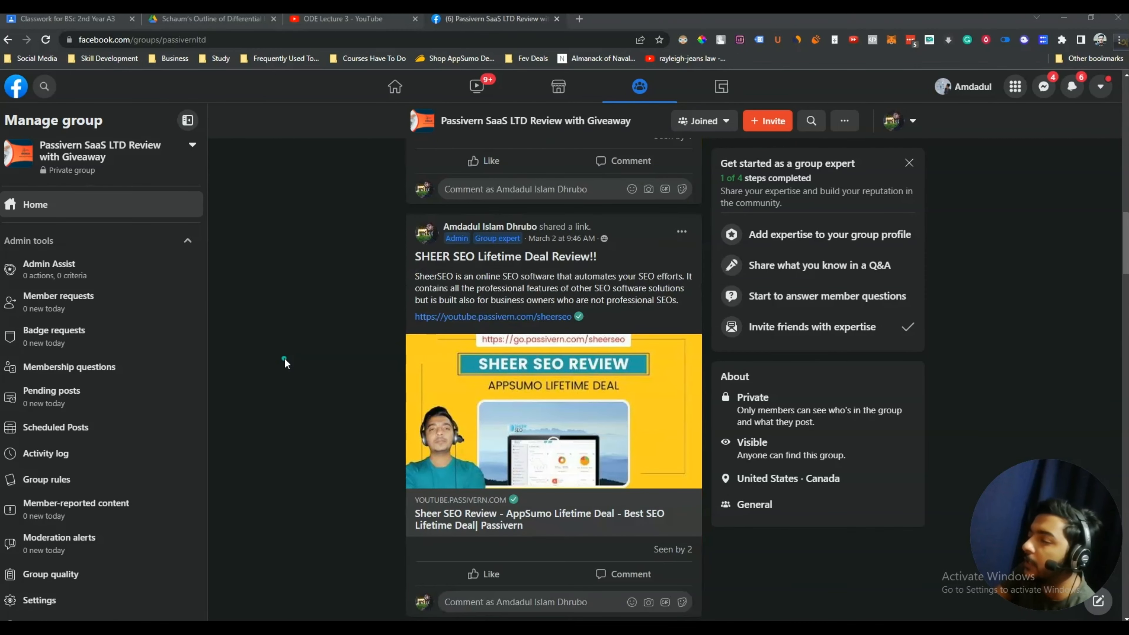
scroll(285, 361, "down", 7)
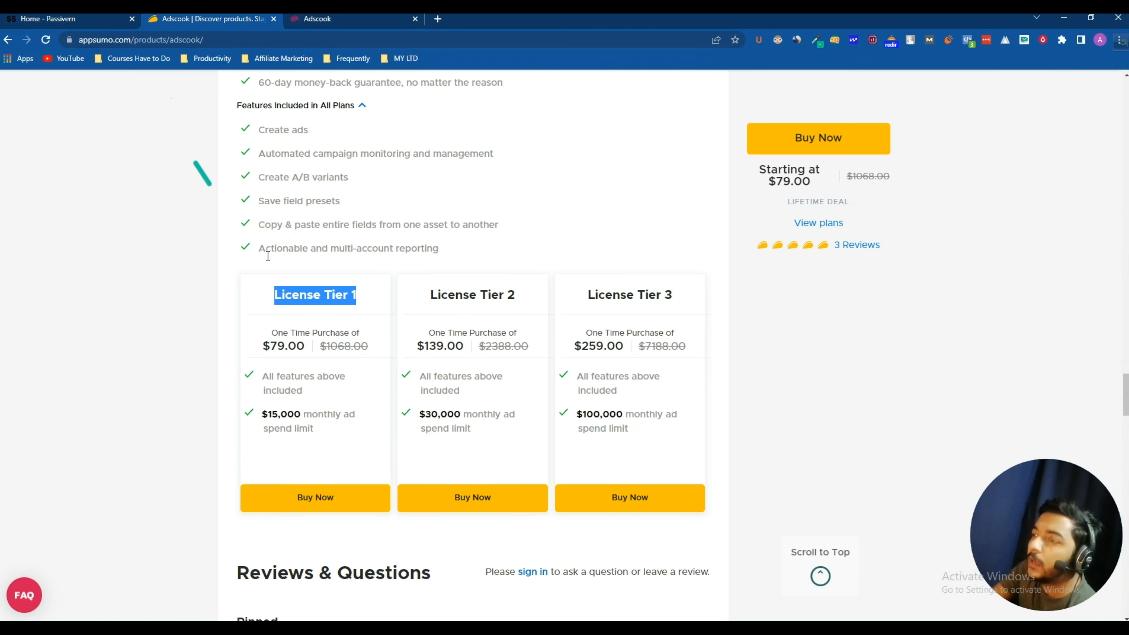
Return to the start of the AppSumo Adscook page and review the product's tagline on automation and analytics
left_click(369, 300)
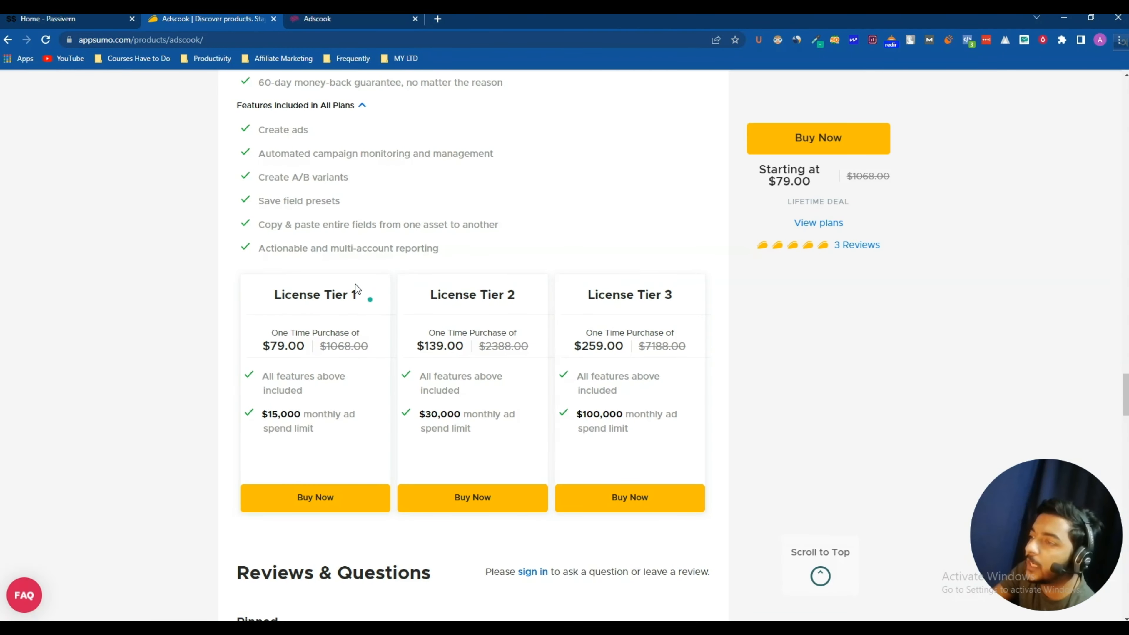
scroll(342, 275, "up", 15)
scroll(173, 247, "up", 15)
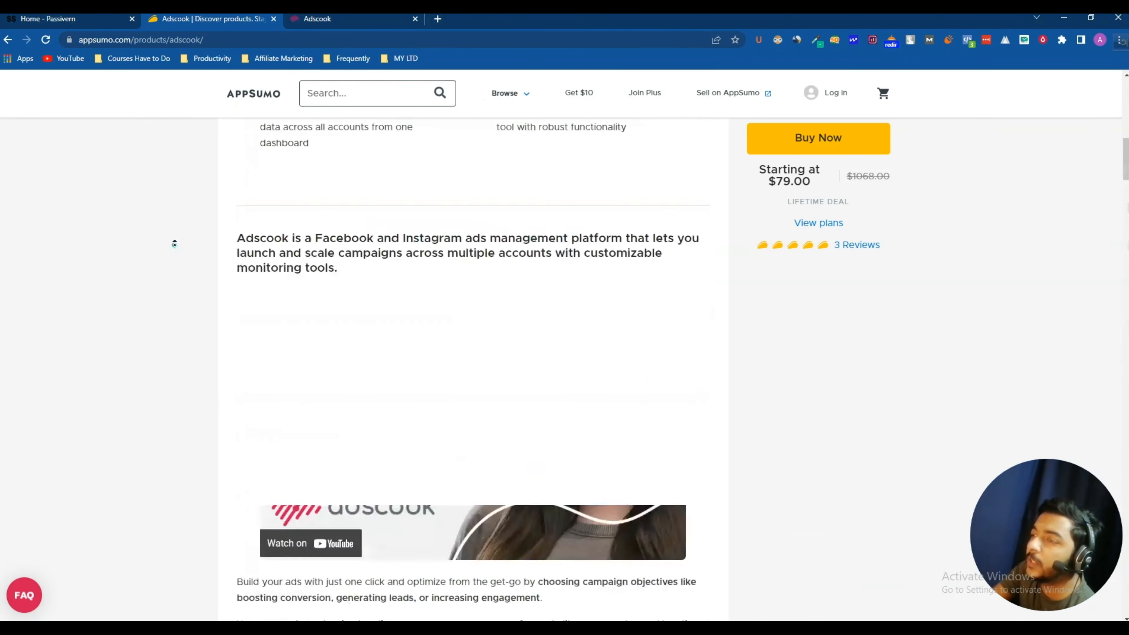
left_click(174, 245)
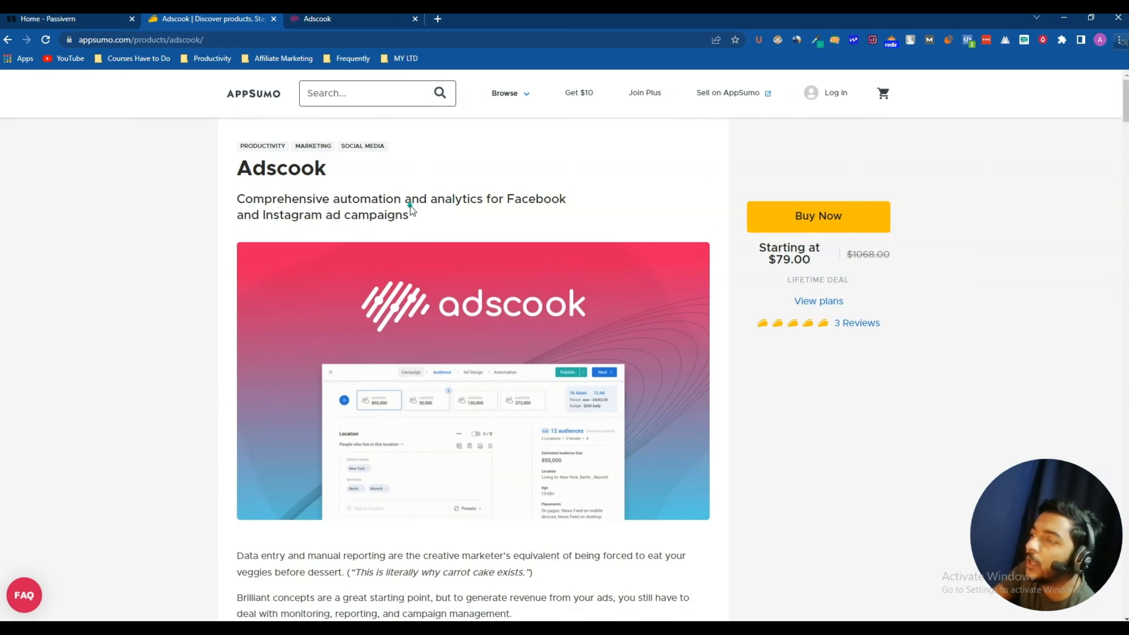
left_click_drag(411, 216, 240, 192)
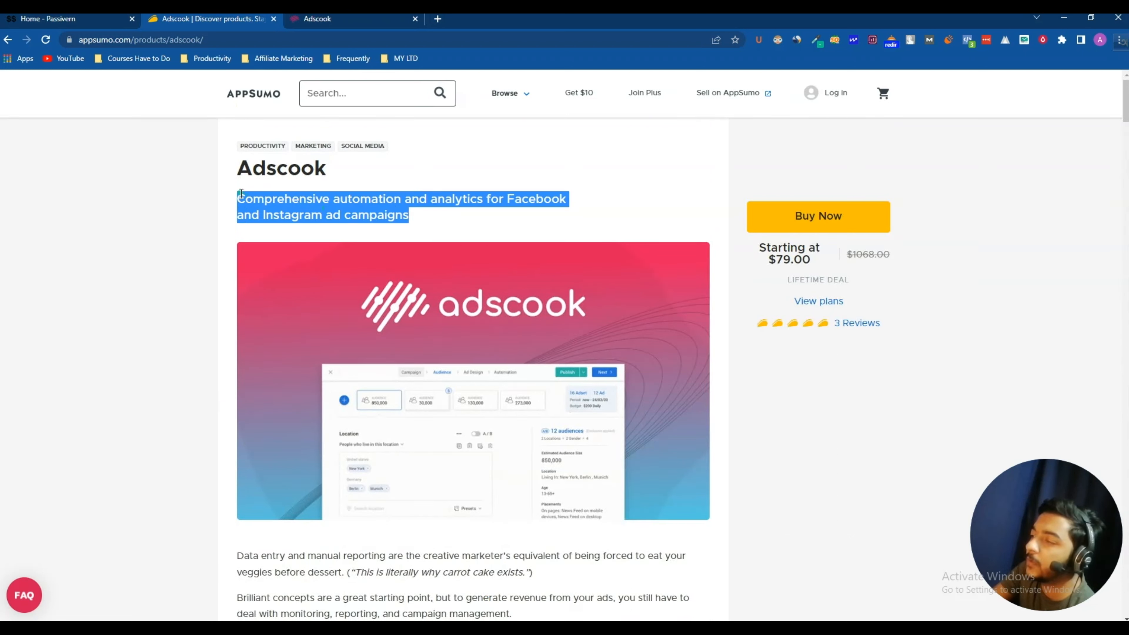
left_click(433, 215)
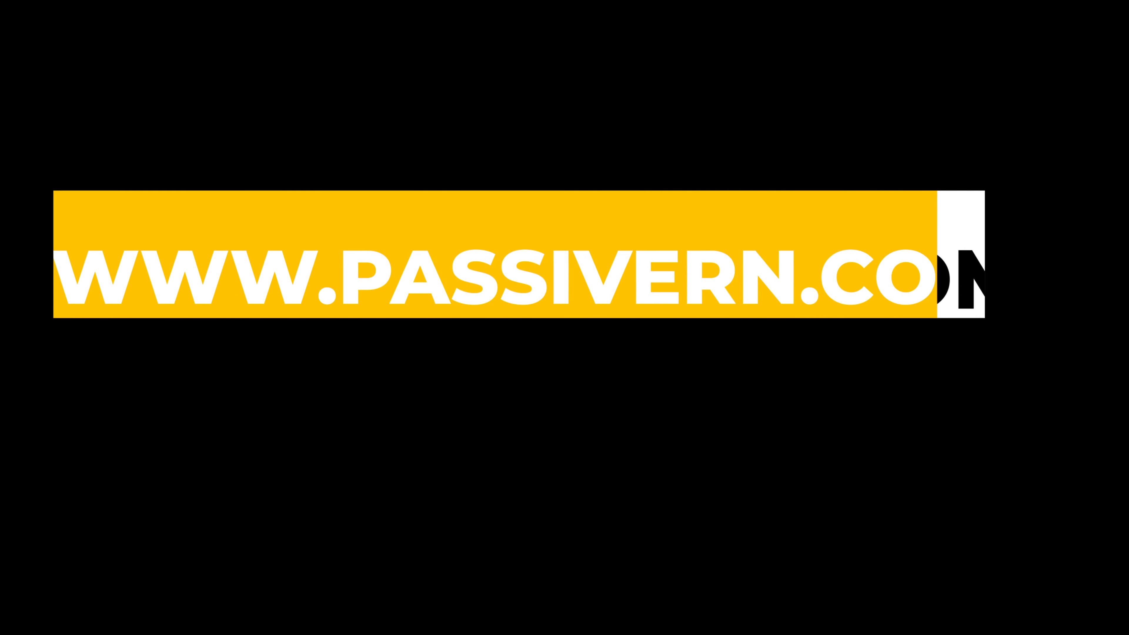